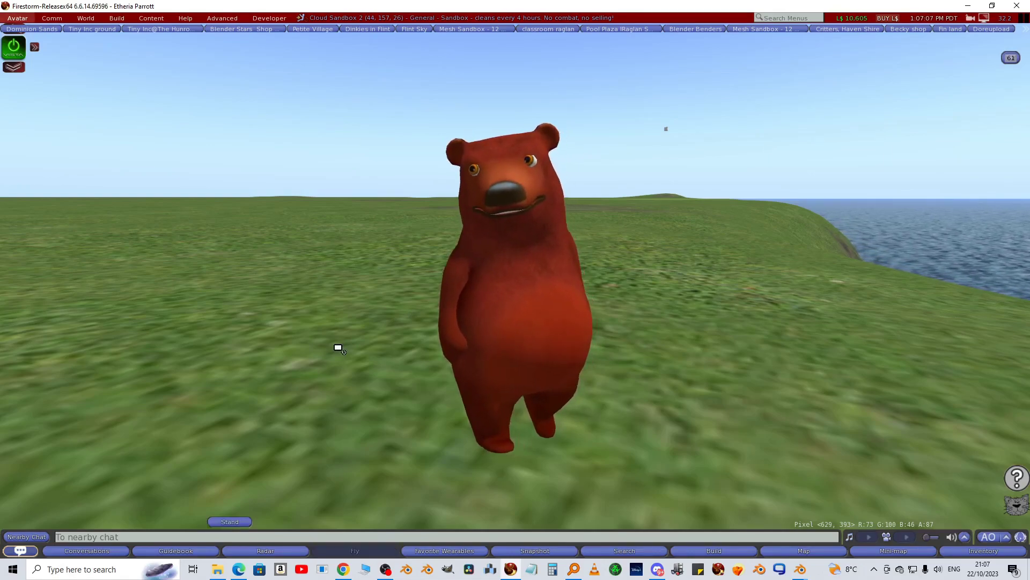
Stand the bear avatar up and examine it up close from the front.
left_click(336, 346)
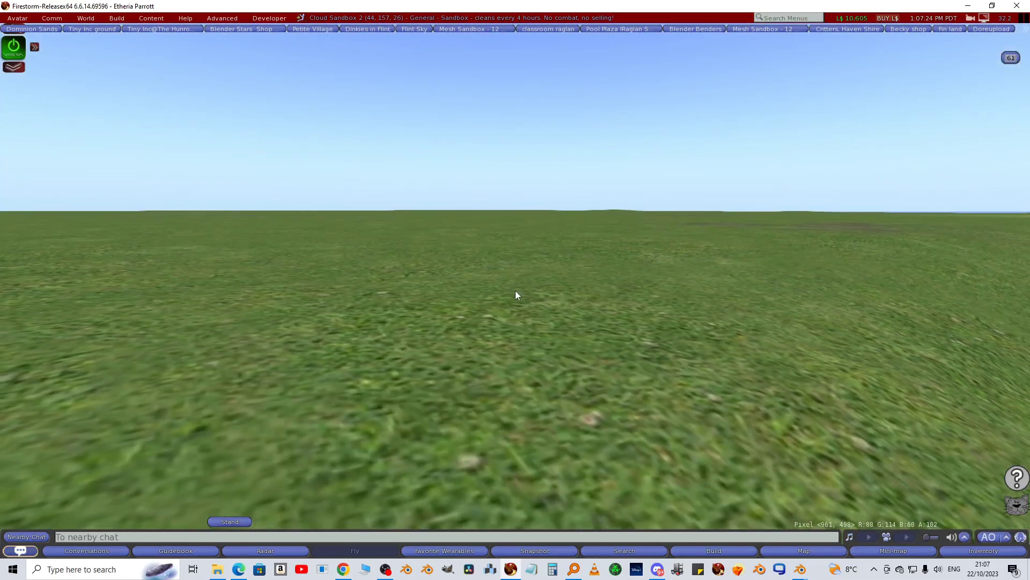
key("alt+shift+s")
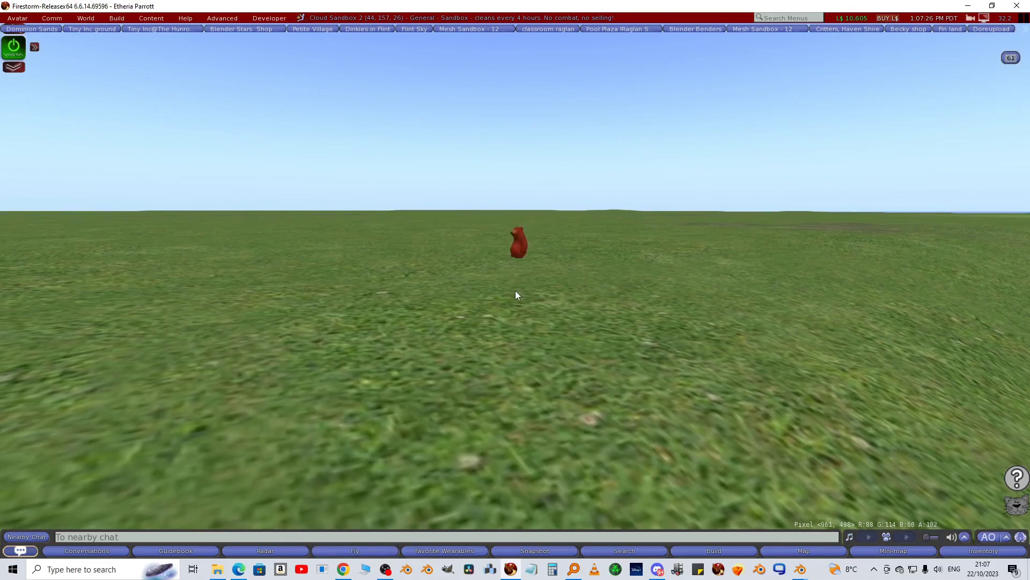
left_click_drag(519, 246, 736, 153, "alt")
left_click_drag(527, 443, 376, 448, "alt")
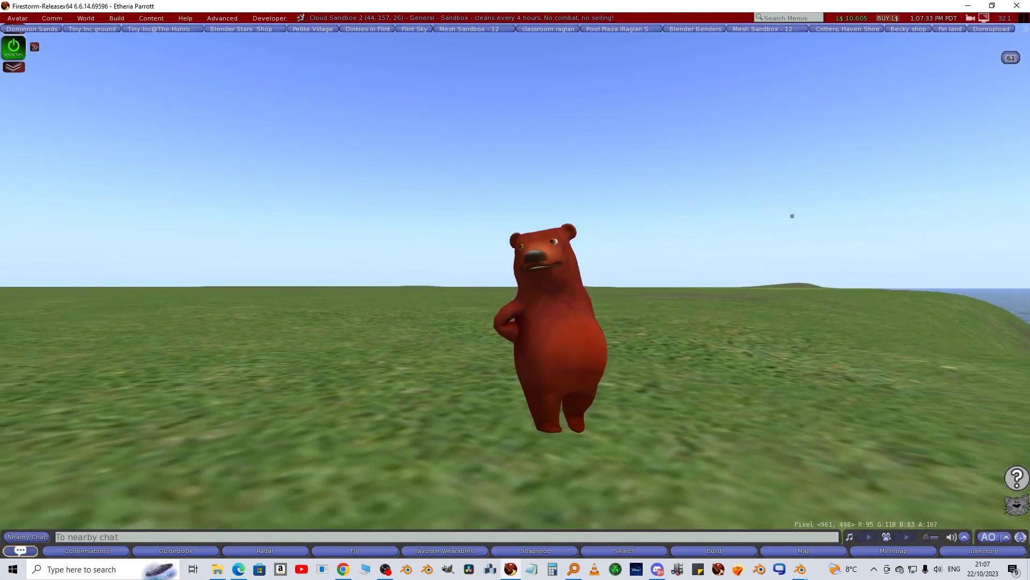
left_click_drag(566, 324, 614, 271, "alt")
In Blender, load Avastar's SL Animation workspace and open it.
scroll(508, 279, "down", 1)
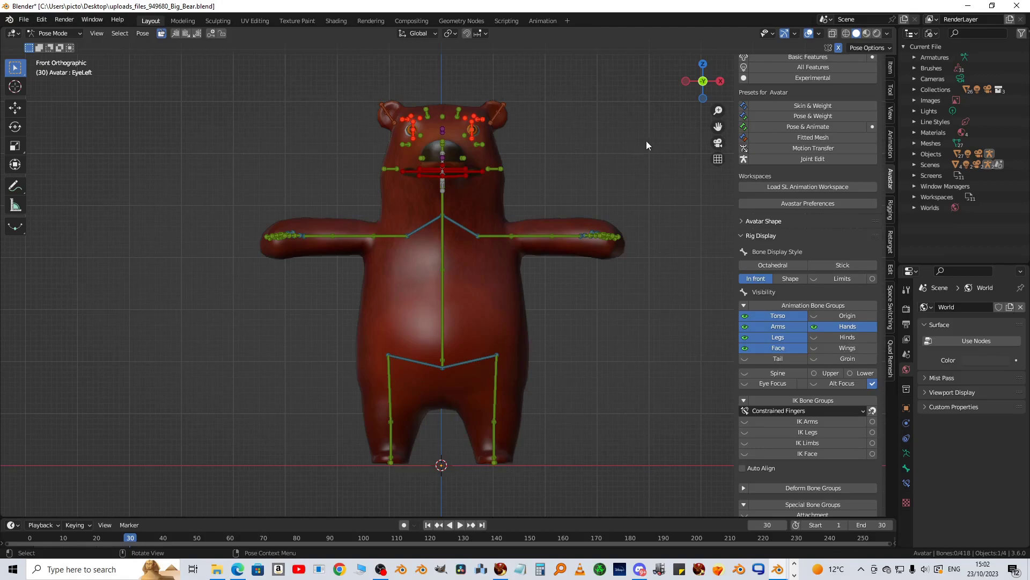
scroll(799, 149, "up", 1)
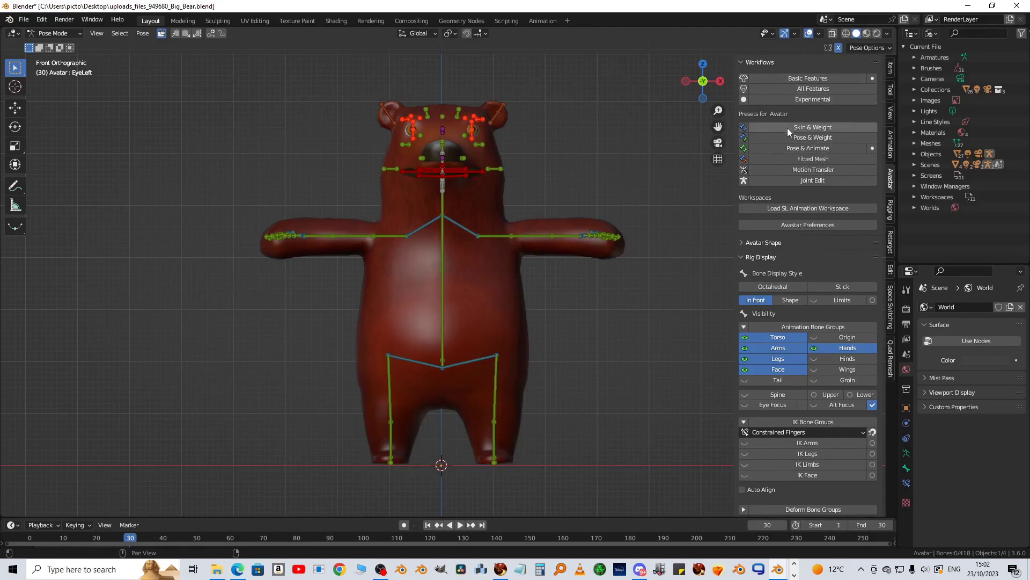
left_click(830, 209)
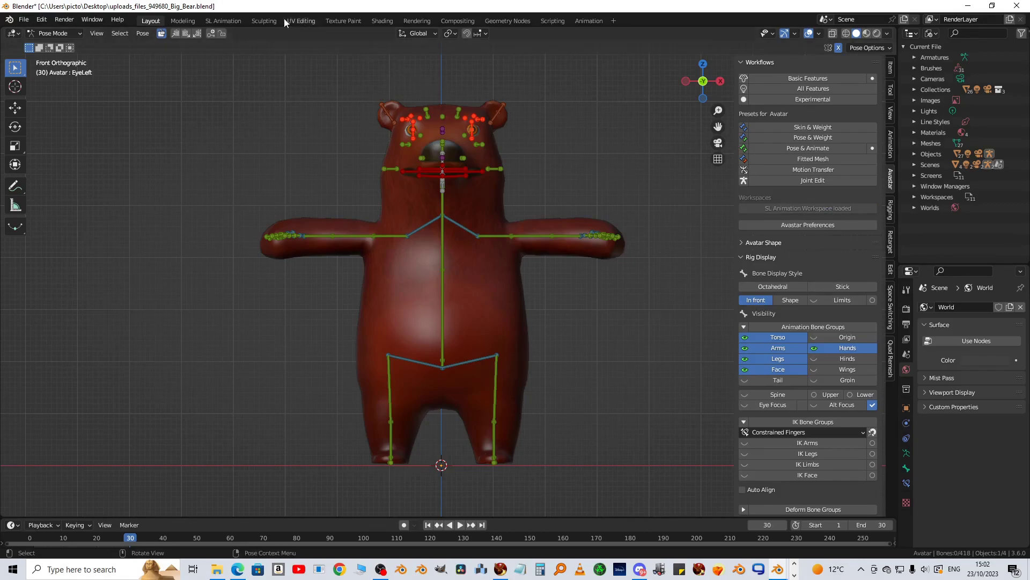
left_click(222, 21)
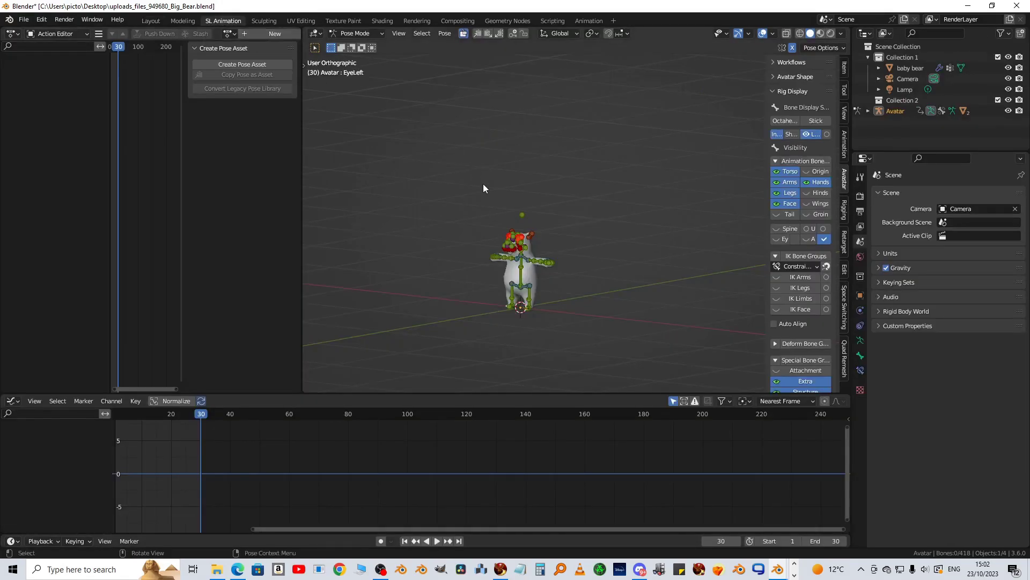
Select the baby bear mesh in front view and set the solid viewport shading colour to Texture.
key("KP_1")
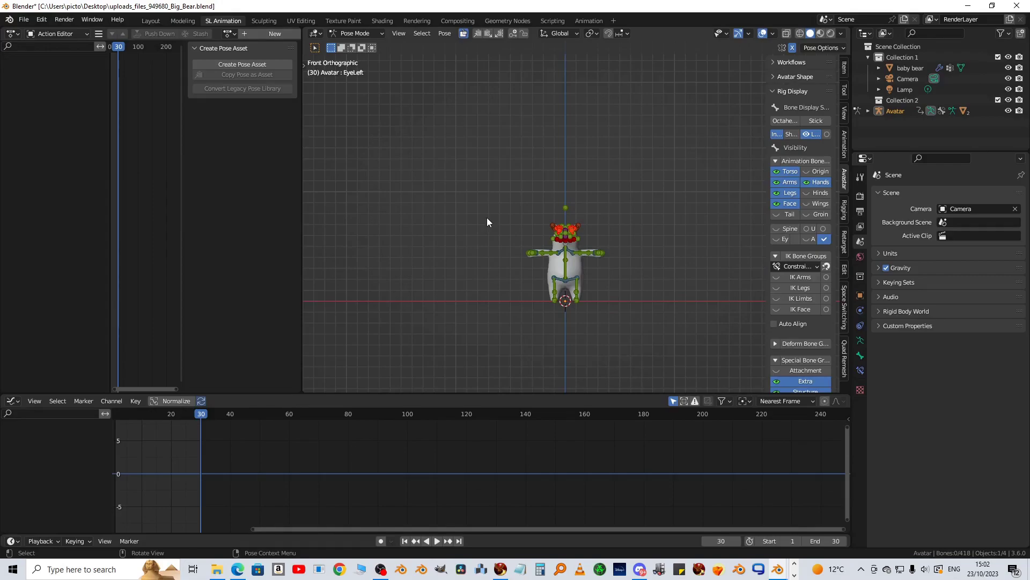
middle_click_drag(540, 233, 519, 198, "shift")
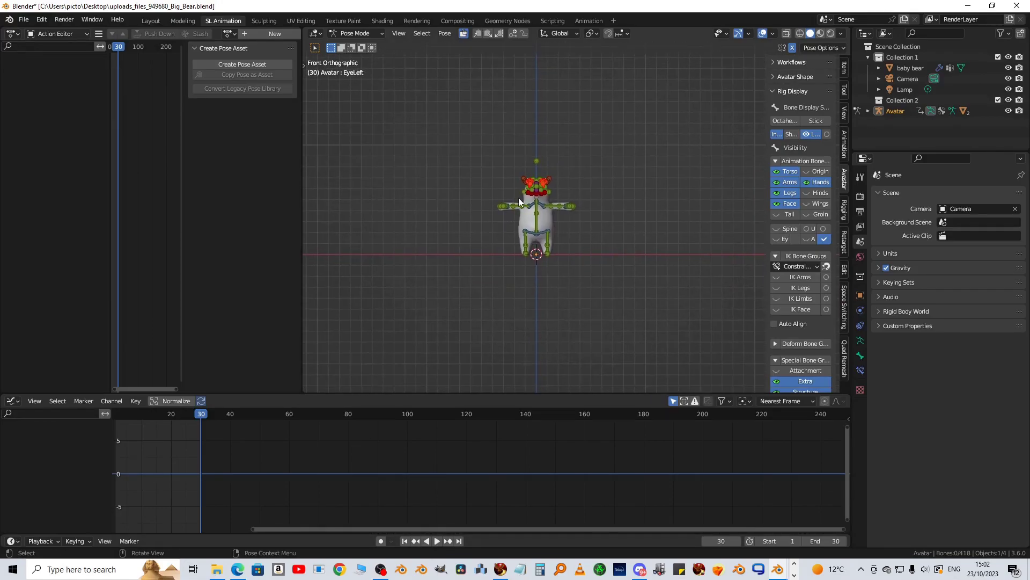
scroll(518, 198, "up", 4)
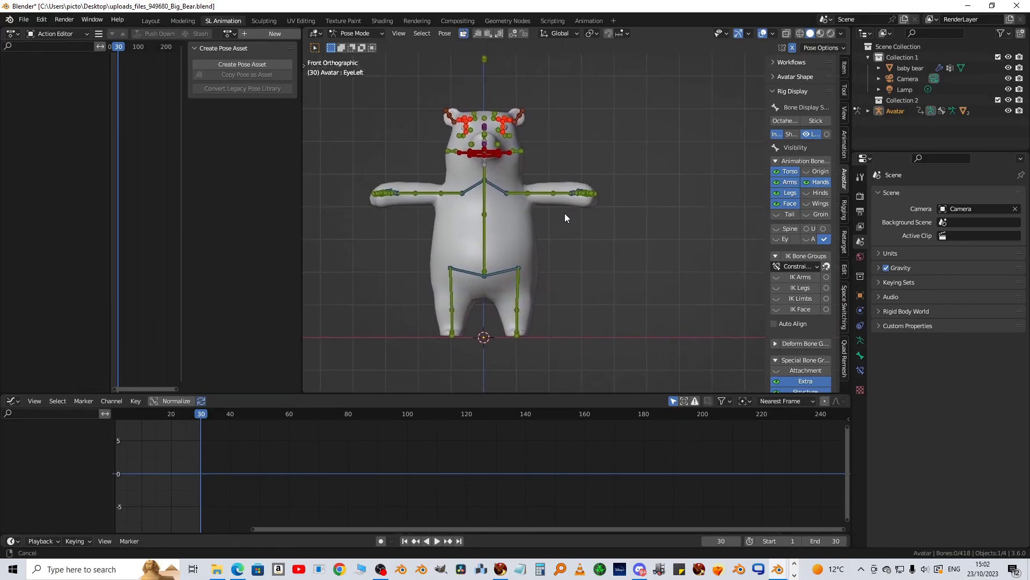
scroll(557, 237, "up", 2)
left_click(605, 243)
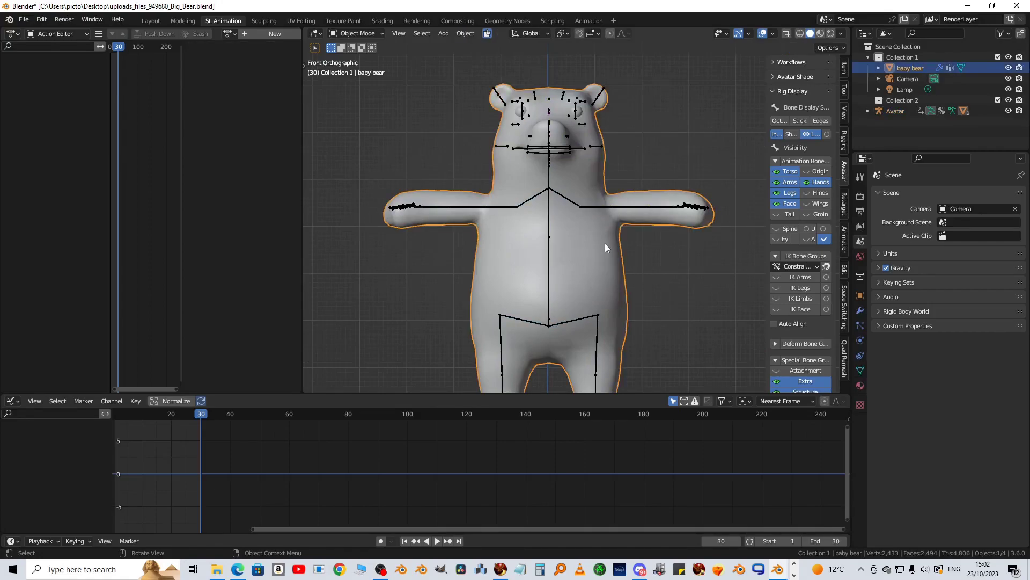
left_click(842, 34)
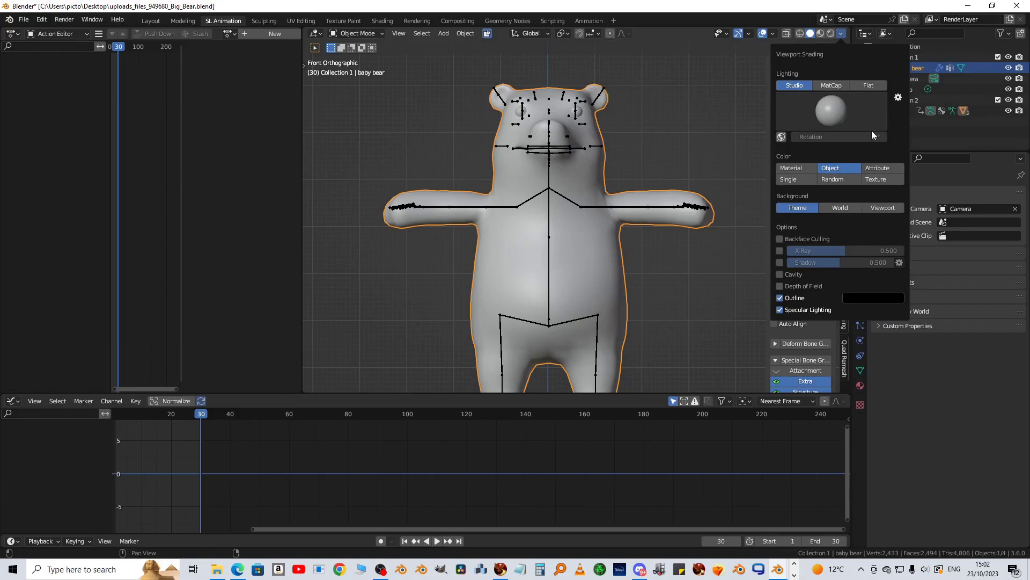
left_click(879, 180)
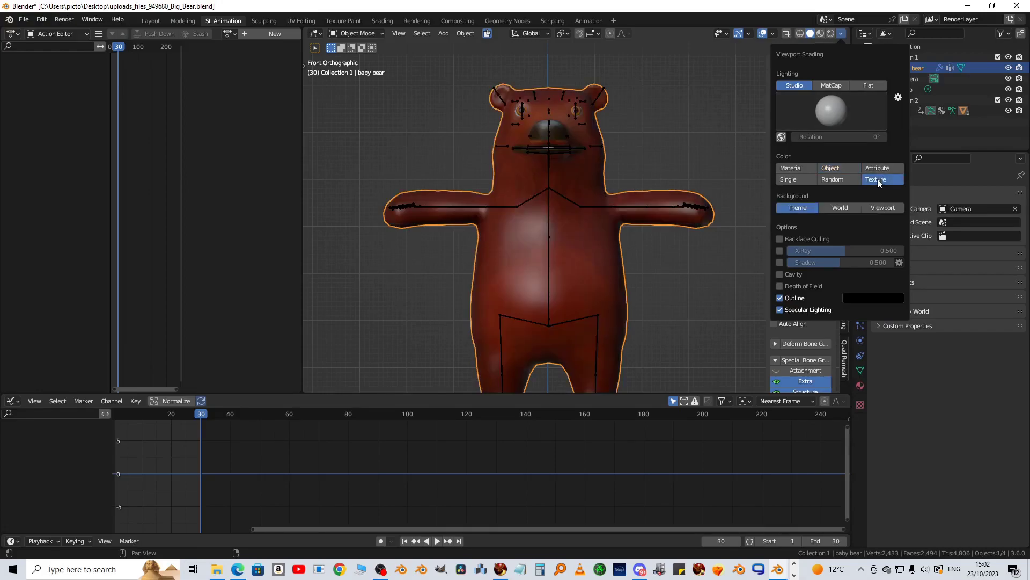
mouse_move(537, 198)
middle_mouse_down("shift")
mouse_move(530, 157)
mouse_move(529, 166)
middle_mouse_up("shift")
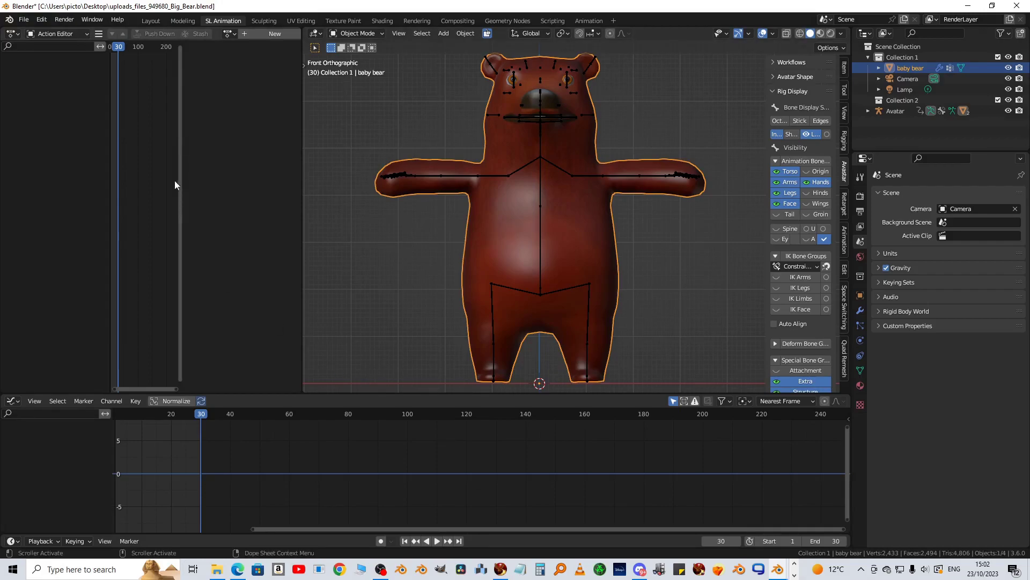
Set the current frame to 0 in the Action Editor.
left_click(119, 50)
middle_click_drag(125, 51, 151, 57)
left_click_drag(143, 50, 137, 45)
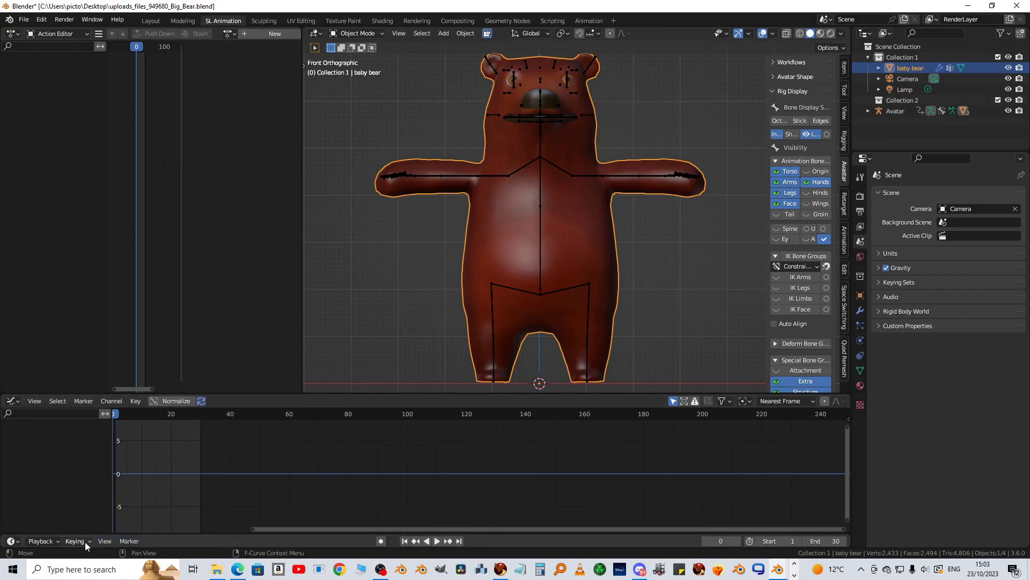
Enlarge the timeline while collapsing the graph editor above it, and widen the Avastar settings area beside the bear.
left_click_drag(302, 535, 314, 478)
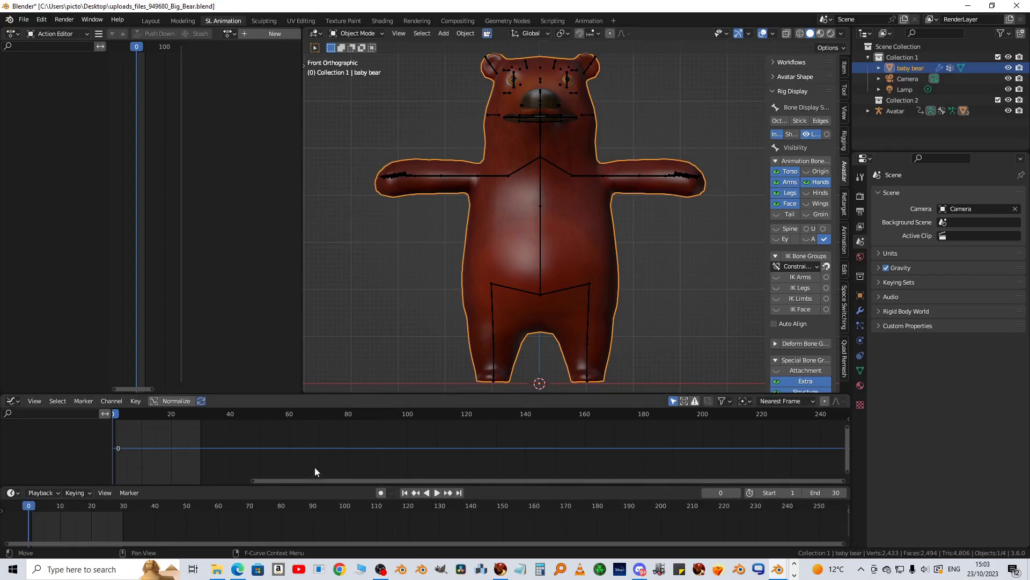
left_click_drag(347, 396, 337, 480)
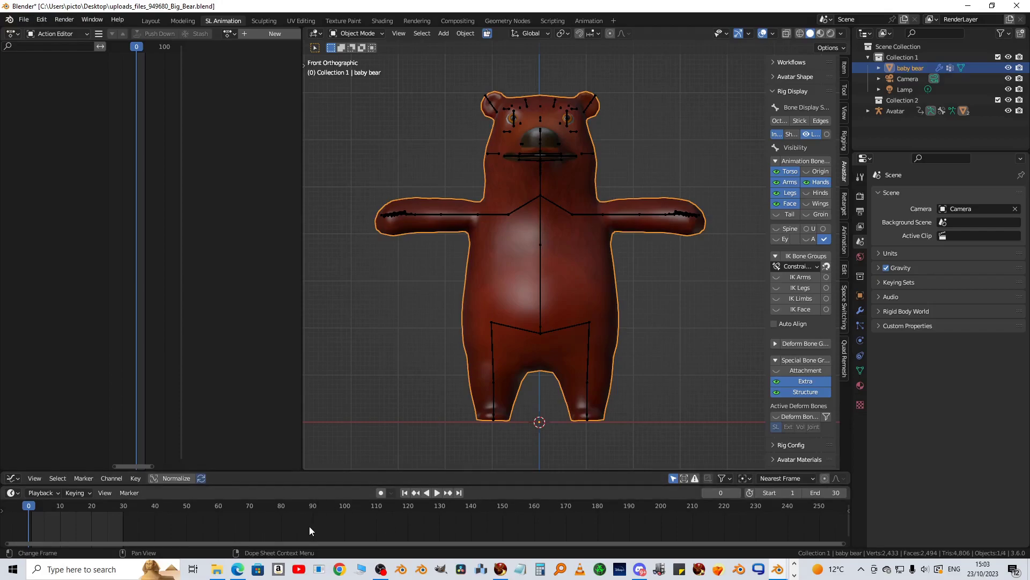
middle_click_drag(379, 324, 358, 325, "shift")
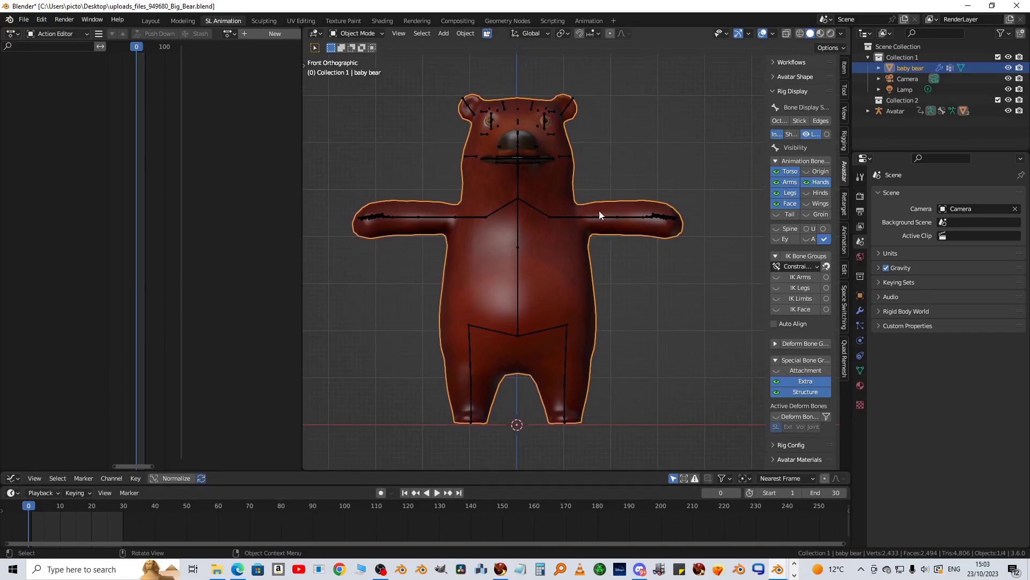
left_click_drag(767, 161, 705, 149)
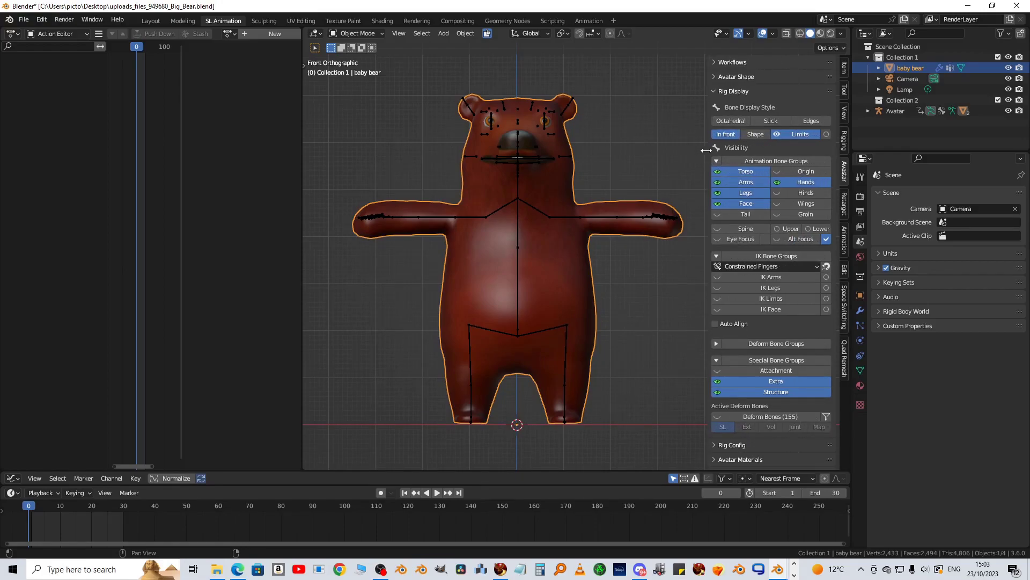
Select the Avatar rig and turn on the Shape bone display in its Rig Display settings.
left_click(565, 217)
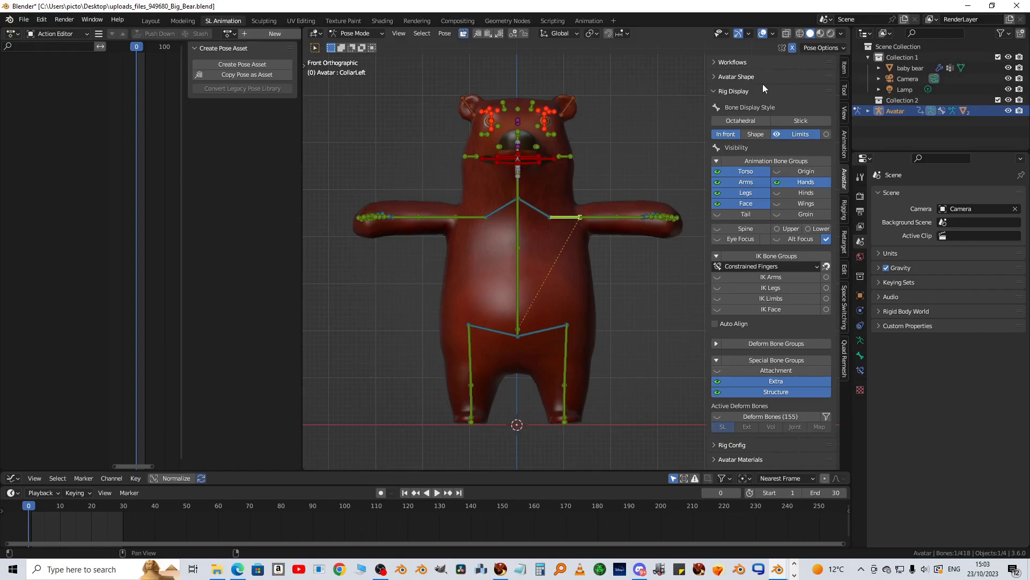
left_click(718, 62)
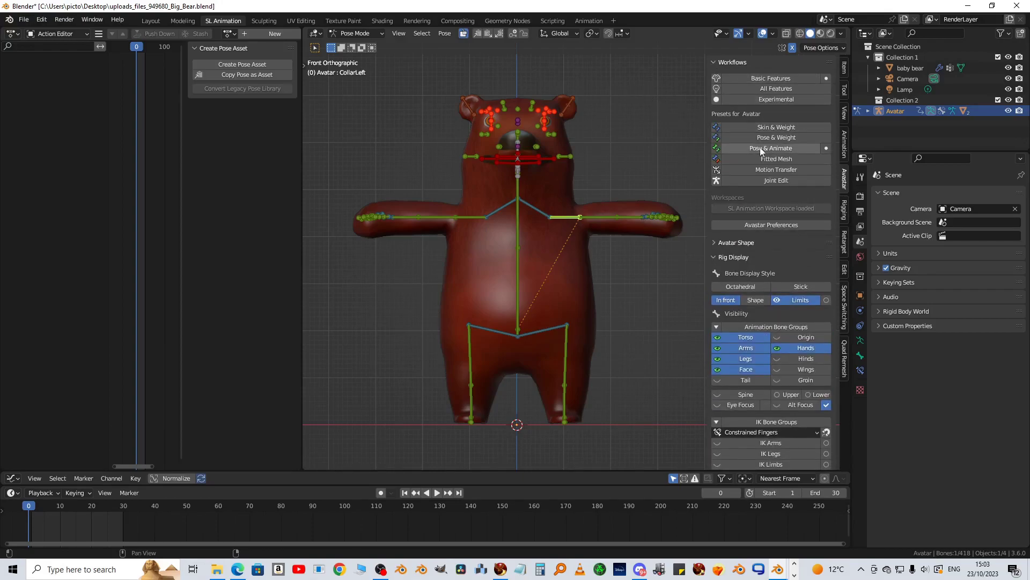
left_click(638, 112)
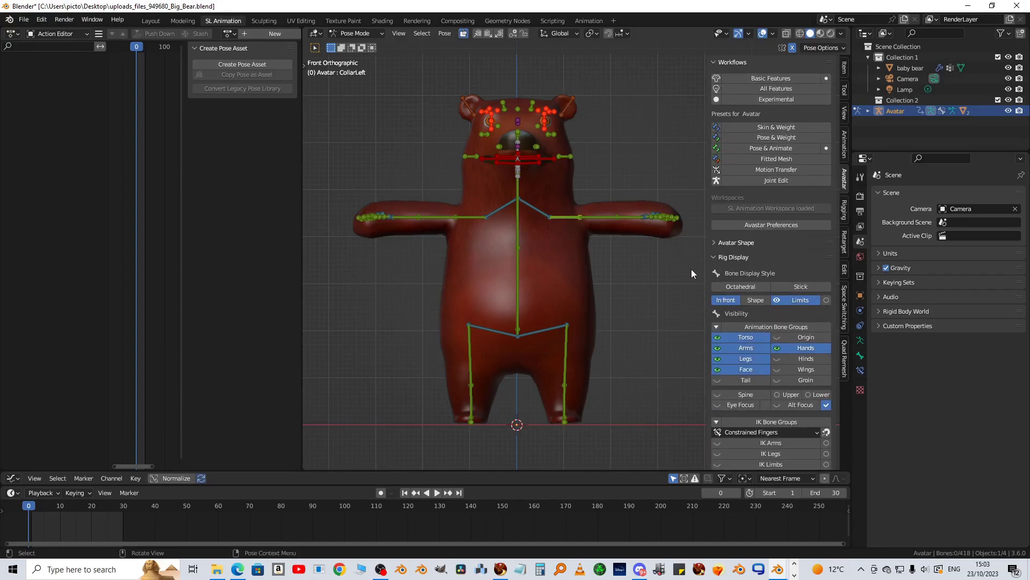
scroll(740, 78, "down", 8)
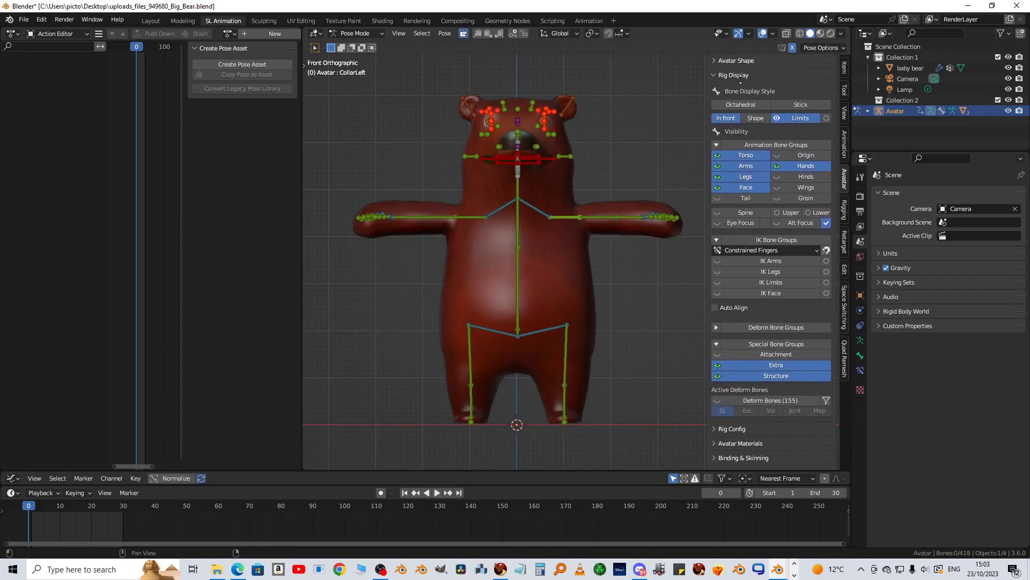
left_click(752, 118)
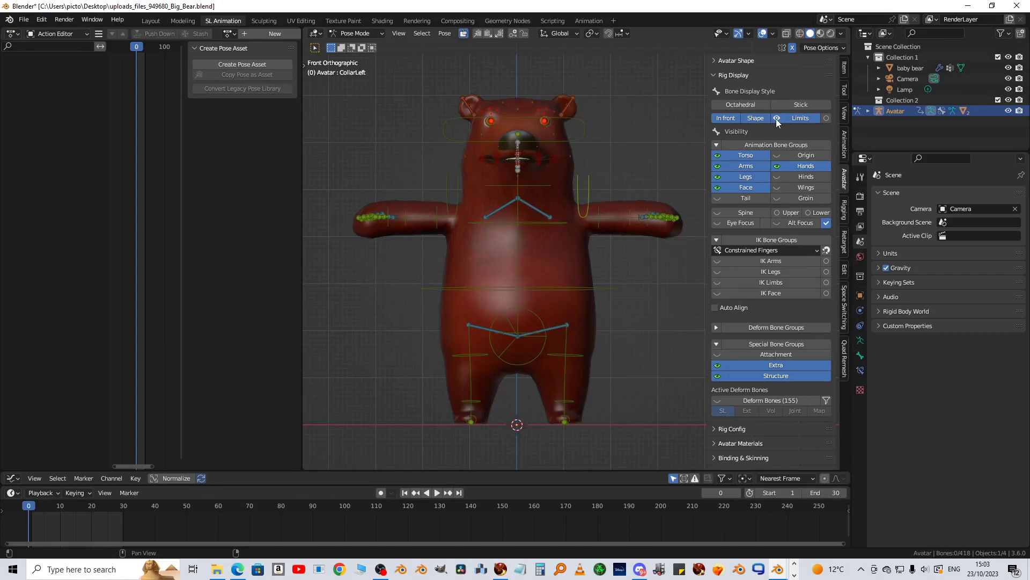
Try rotating the Torso bone by its shape control in the front view.
left_click(609, 288)
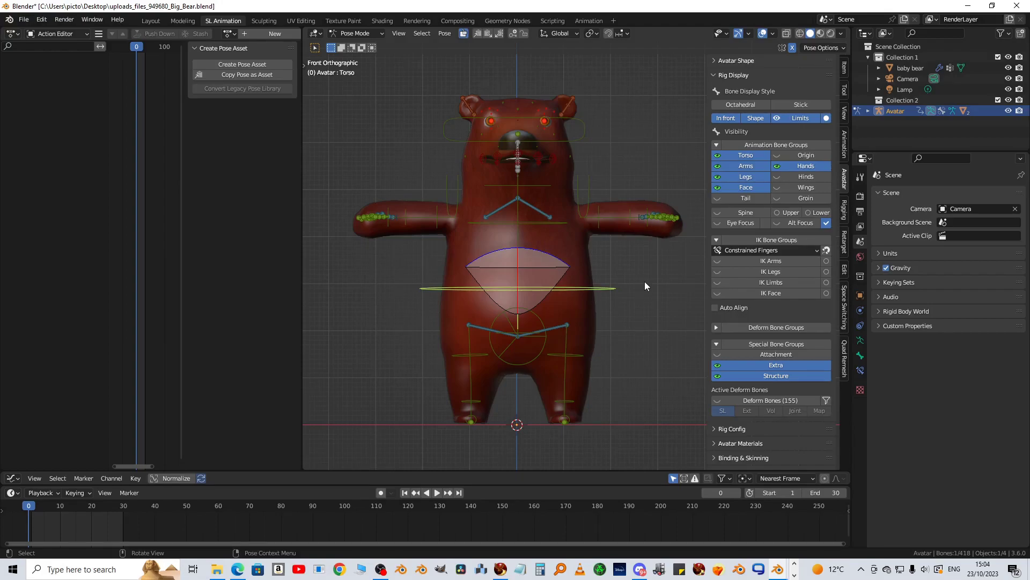
key("r")
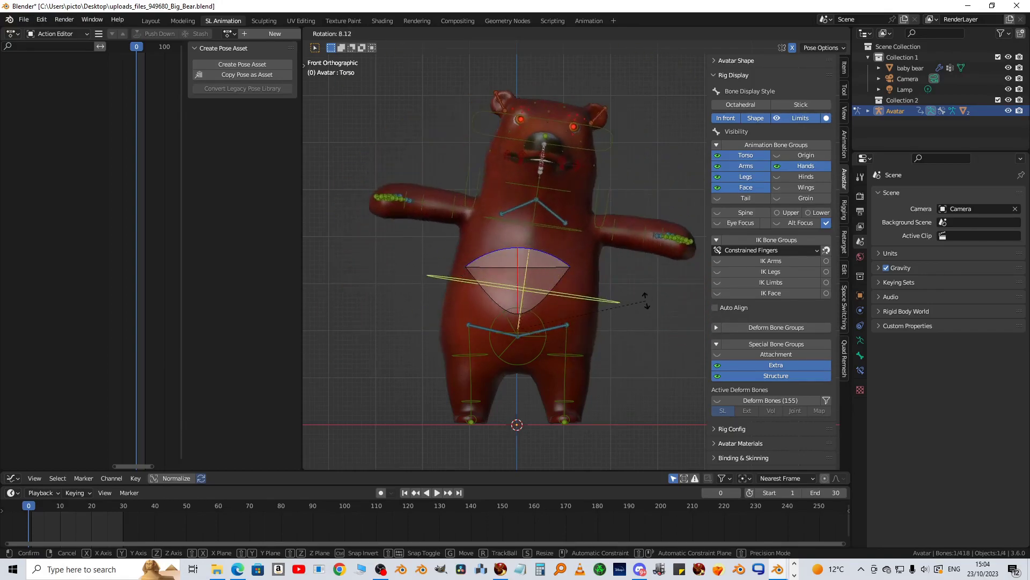
right_click(626, 267)
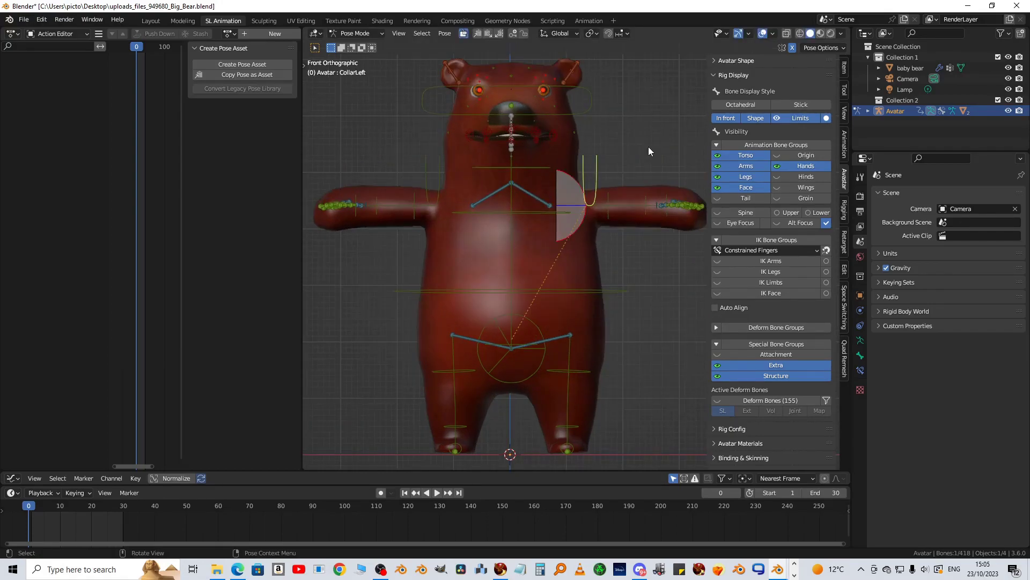
Turn off Limits in the rig's bone display settings and select the Head bone.
left_click(777, 118)
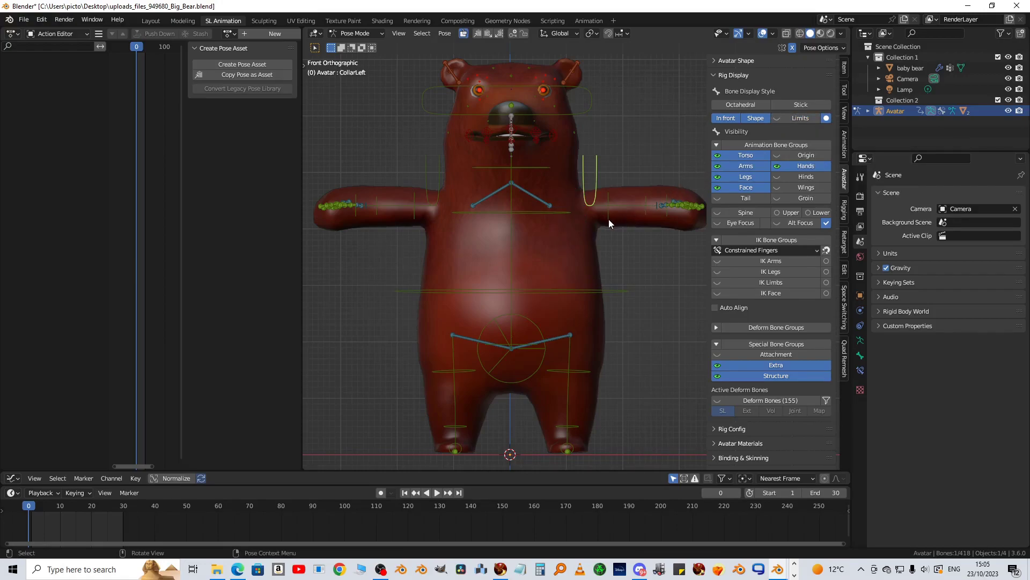
middle_click_drag(587, 107, 574, 112, "shift")
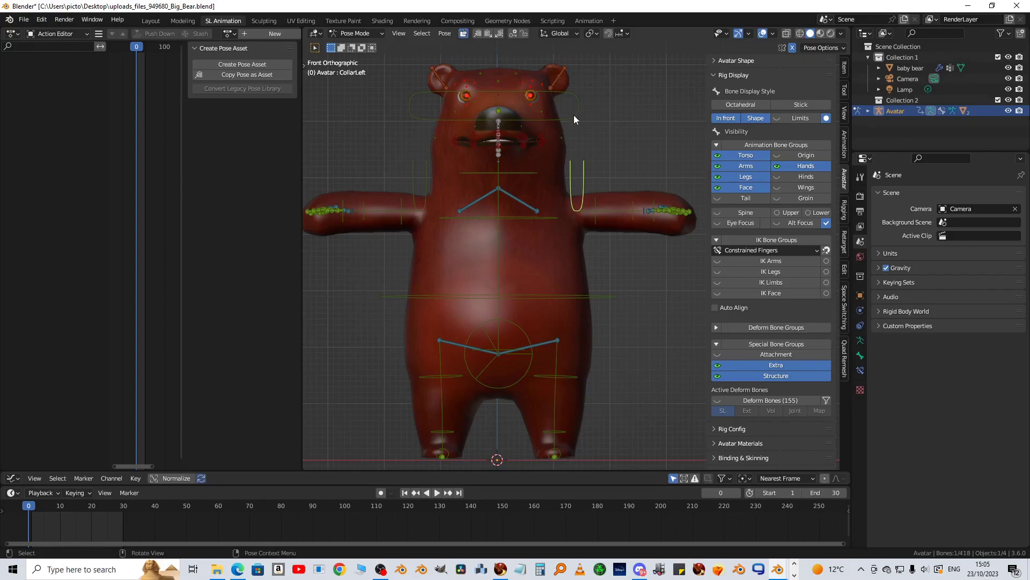
middle_click_drag(599, 143, 600, 136, "shift")
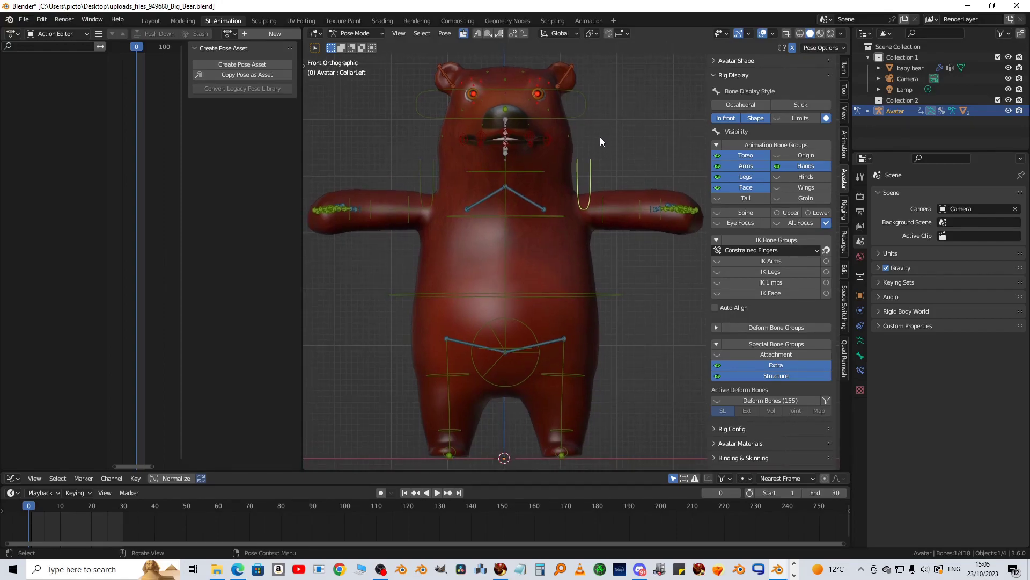
left_click(587, 110)
Try rotating the Head bone from an angled view with the Shape bone display temporarily switched off.
mouse_move(599, 119)
middle_mouse_down()
mouse_move(626, 150)
mouse_move(511, 161)
mouse_move(519, 155)
mouse_move(498, 150)
mouse_move(600, 131)
middle_mouse_up()
left_click(756, 118)
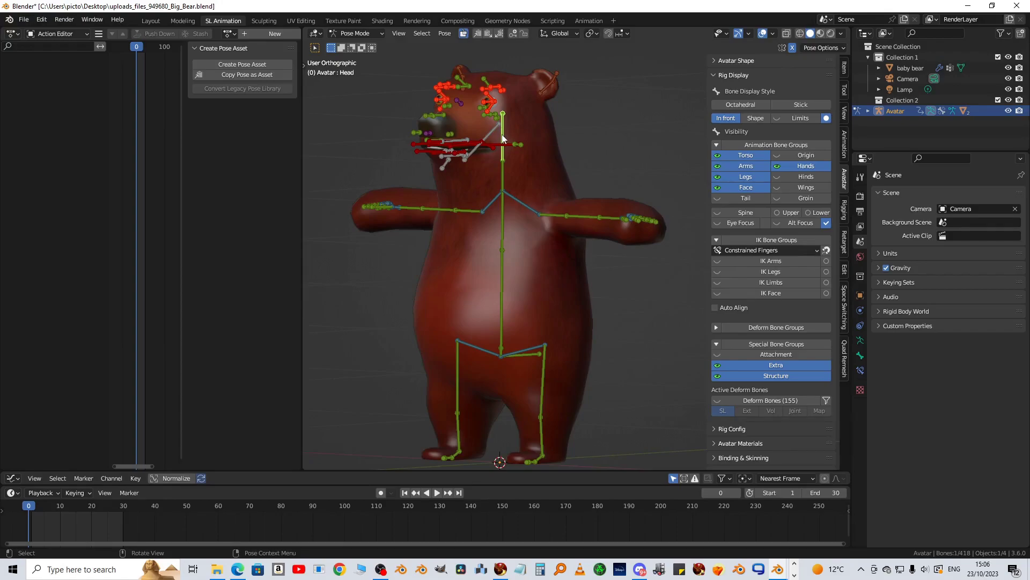
key("r")
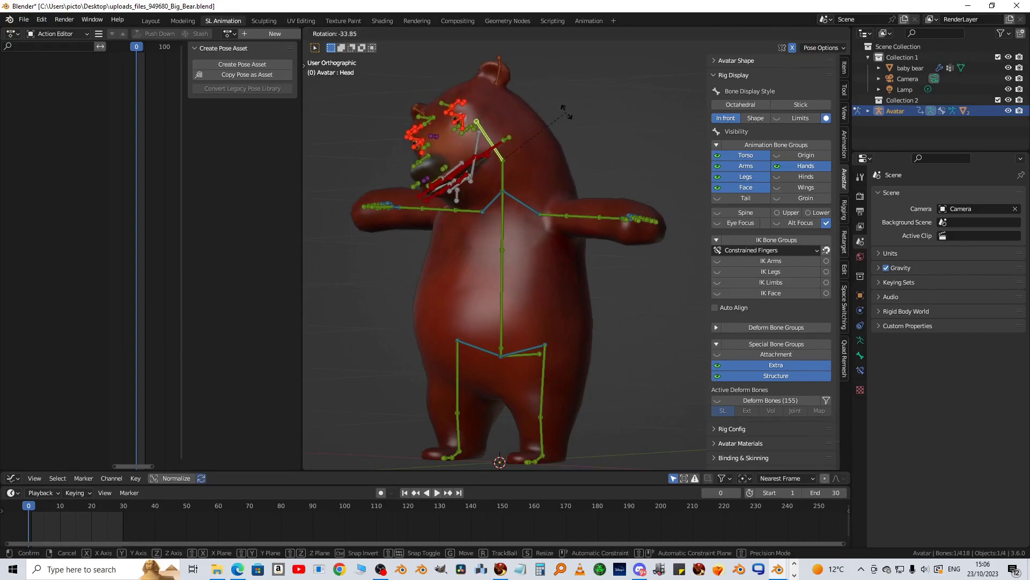
right_click(608, 170)
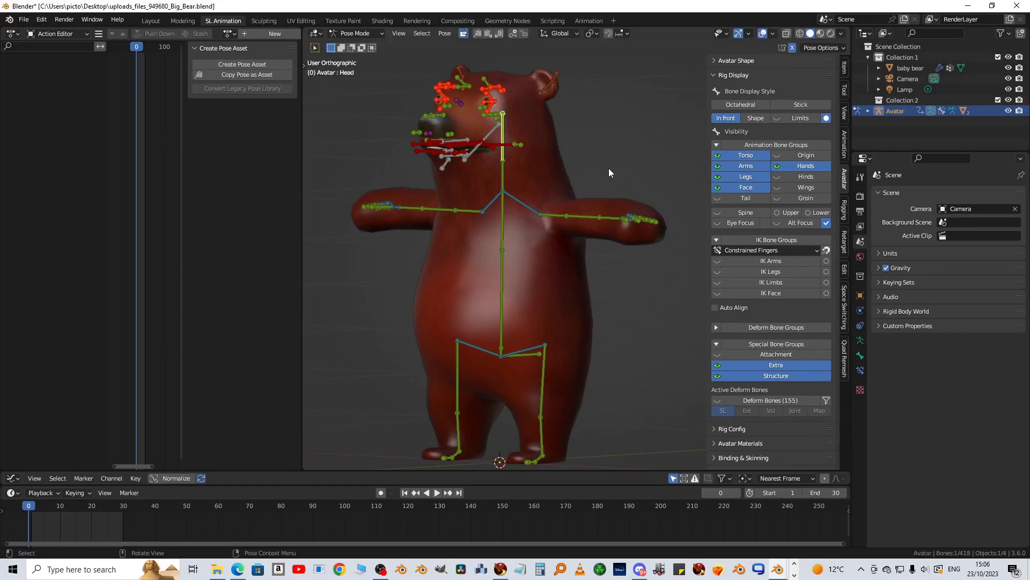
left_click(758, 119)
Try rotating the Head bone by its shape control in the front view.
key("KP_1")
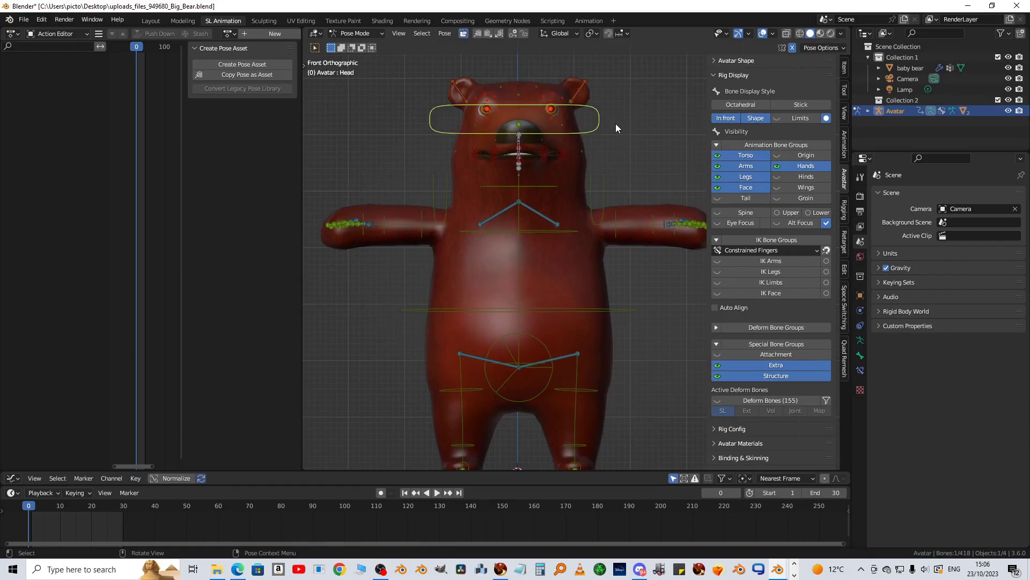
key("r")
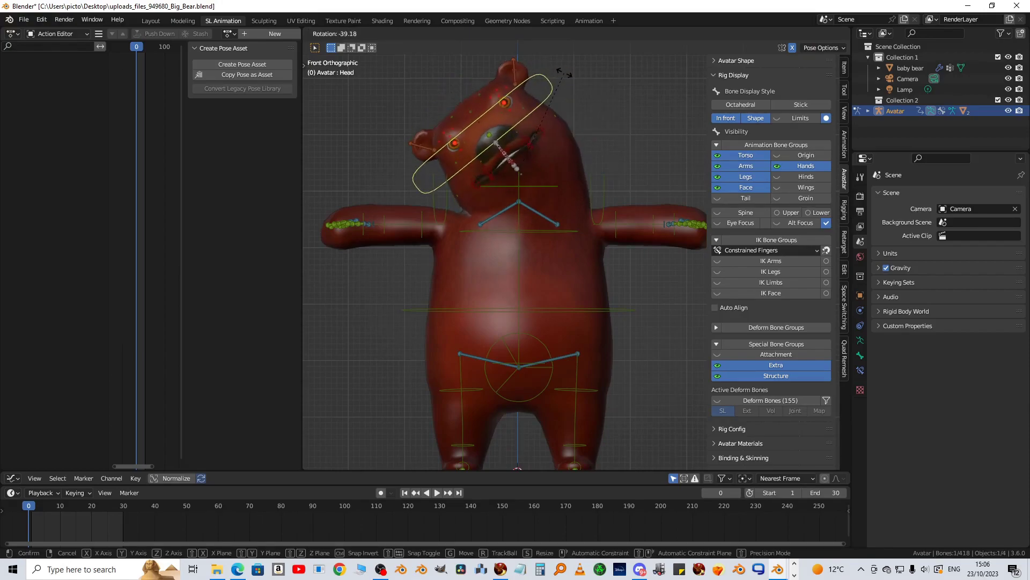
right_click(599, 134)
Hide the Structure and Extra groups in the rig's Special Bone Groups.
scroll(558, 346, "up", 1)
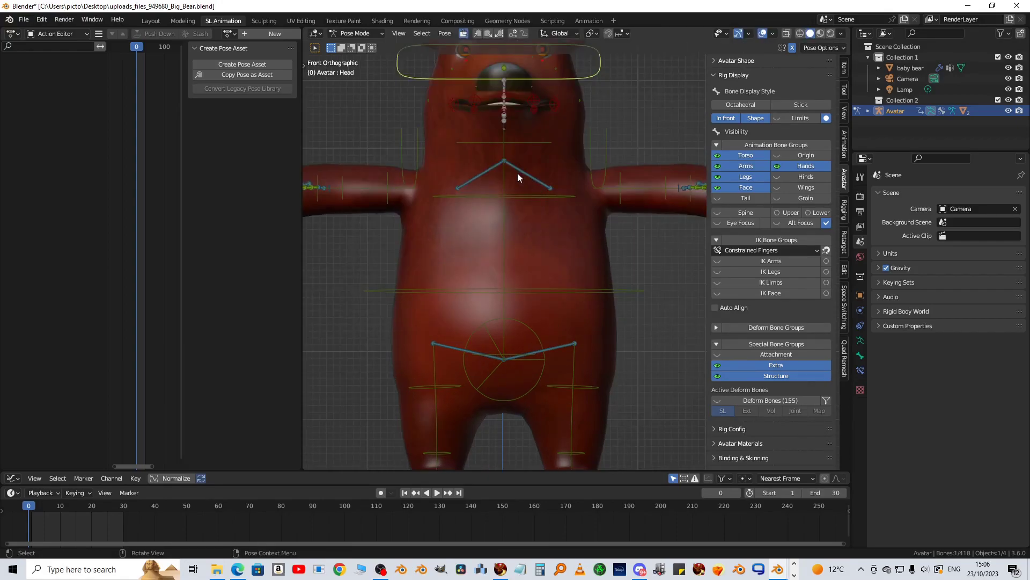
scroll(746, 399, "down", 3)
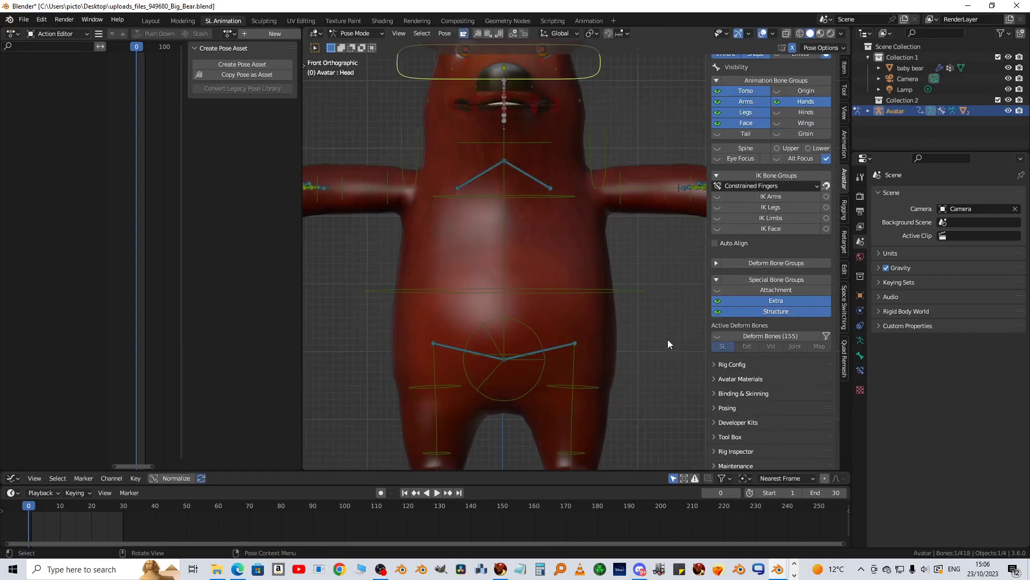
left_click(717, 311)
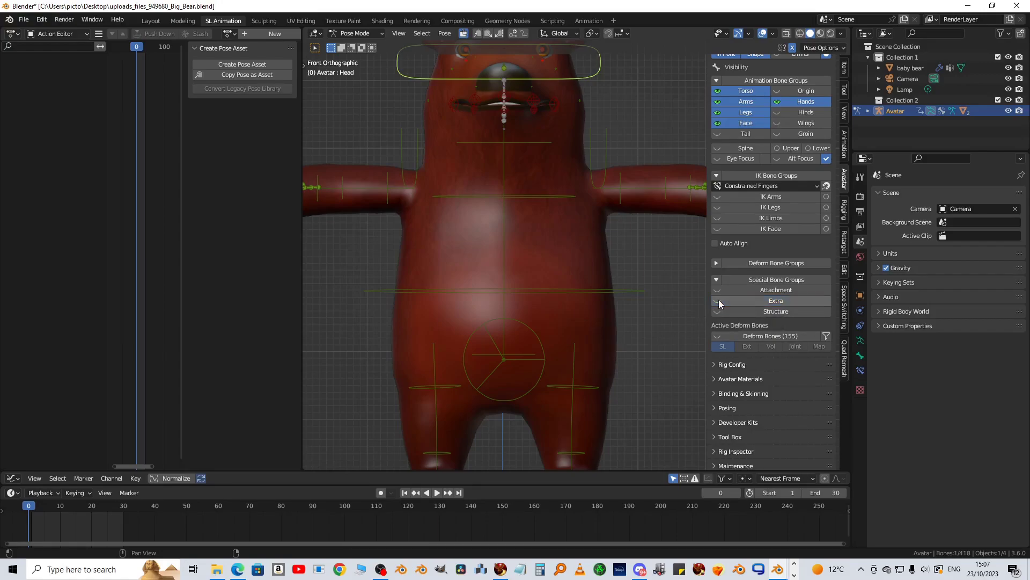
left_click(718, 301)
Hide the Hands and Face groups in the rig's Animation Bone Groups.
scroll(719, 304, "up", 6)
middle_click_drag(732, 438, 726, 498)
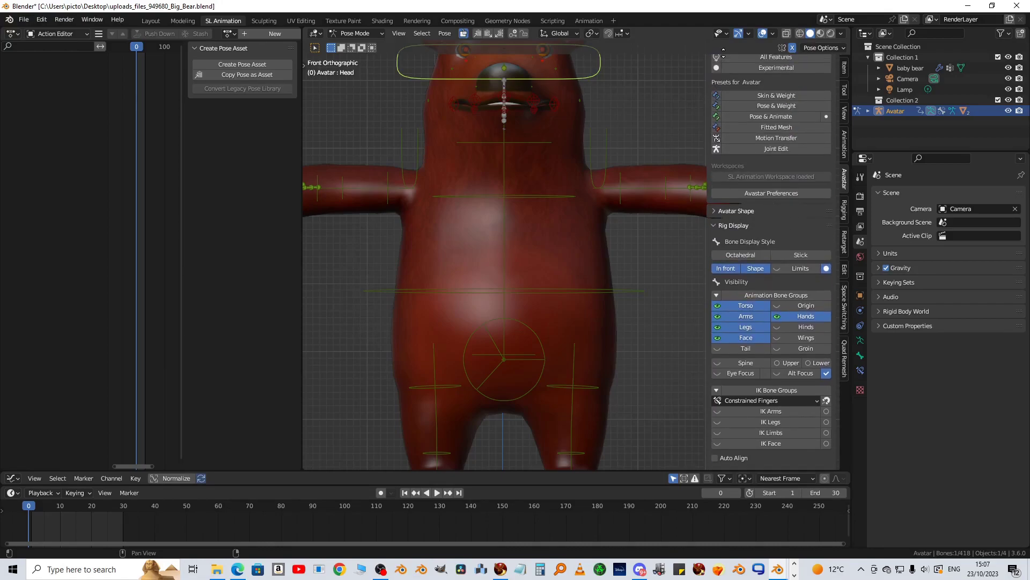
scroll(564, 180, "down", 4)
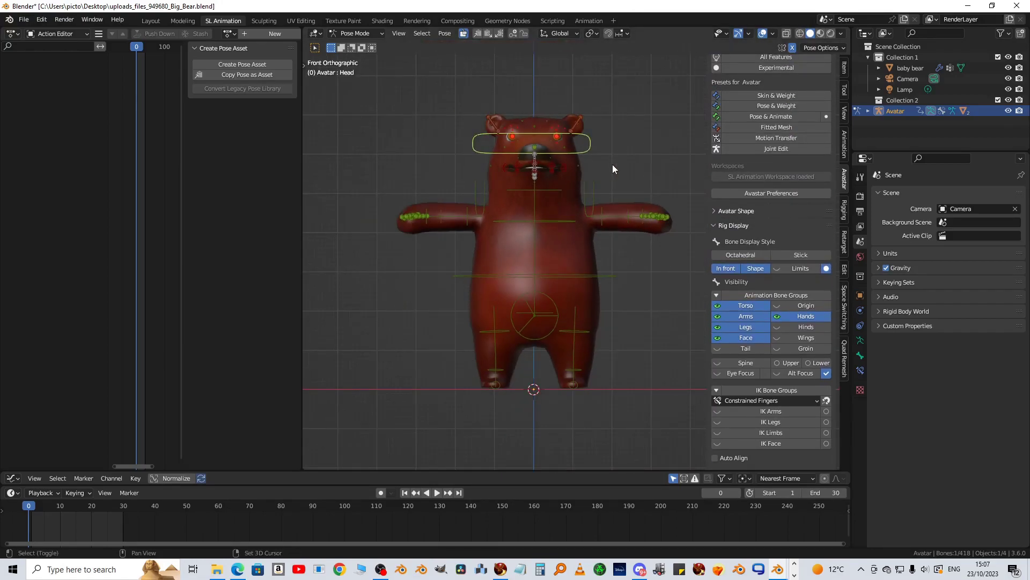
scroll(596, 161, "down", 2)
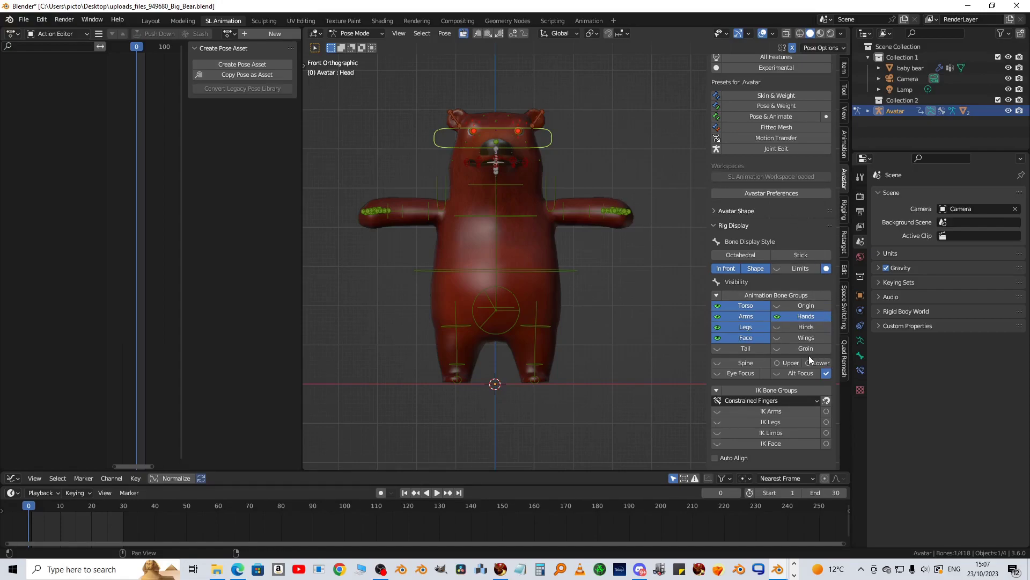
left_click(777, 316)
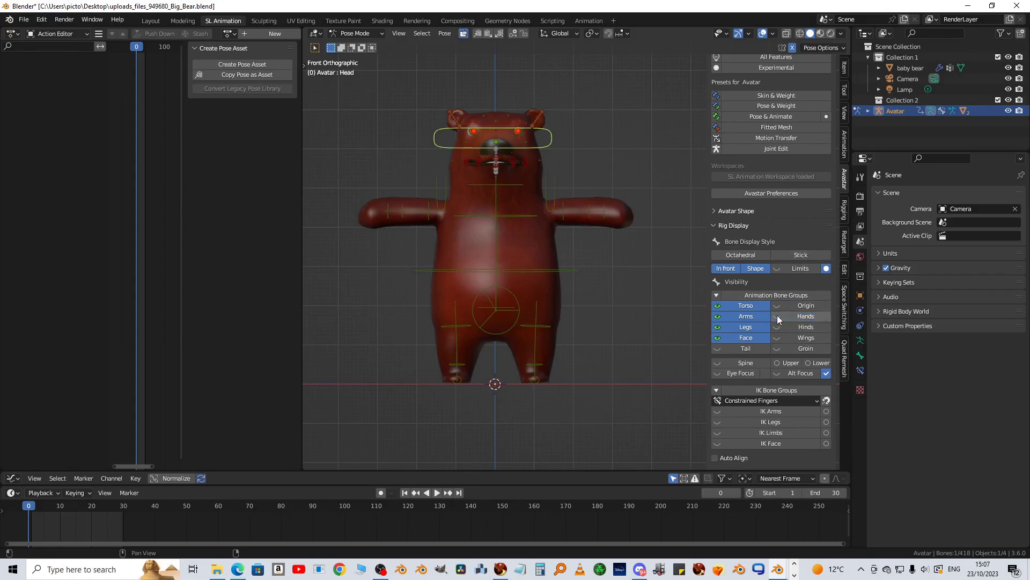
left_click(717, 338)
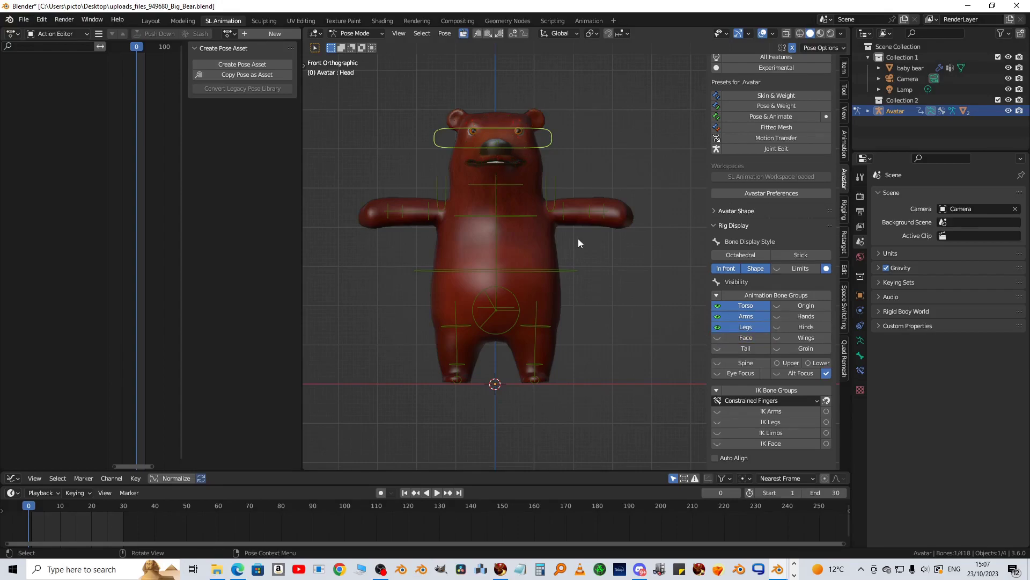
Enable the IK Legs group in the rig's IK Bone Groups.
scroll(578, 232, "up", 2)
scroll(590, 236, "down", 2)
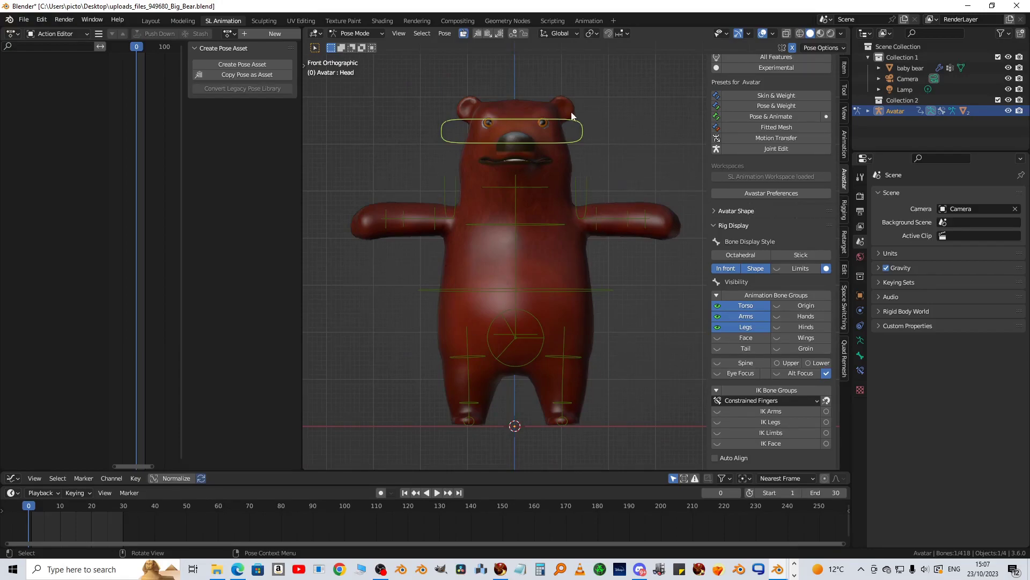
scroll(755, 279, "down", 5)
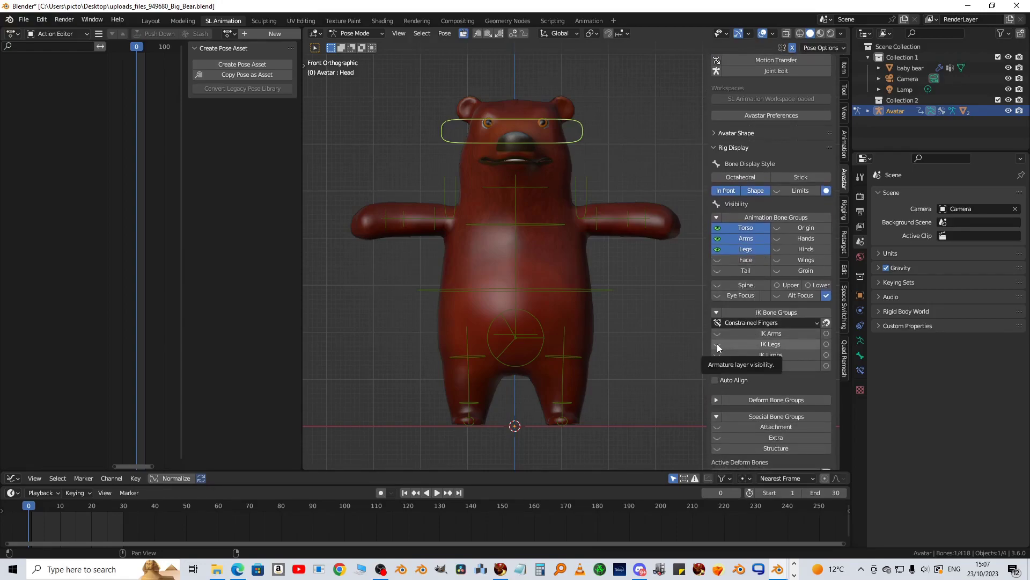
left_click(718, 345)
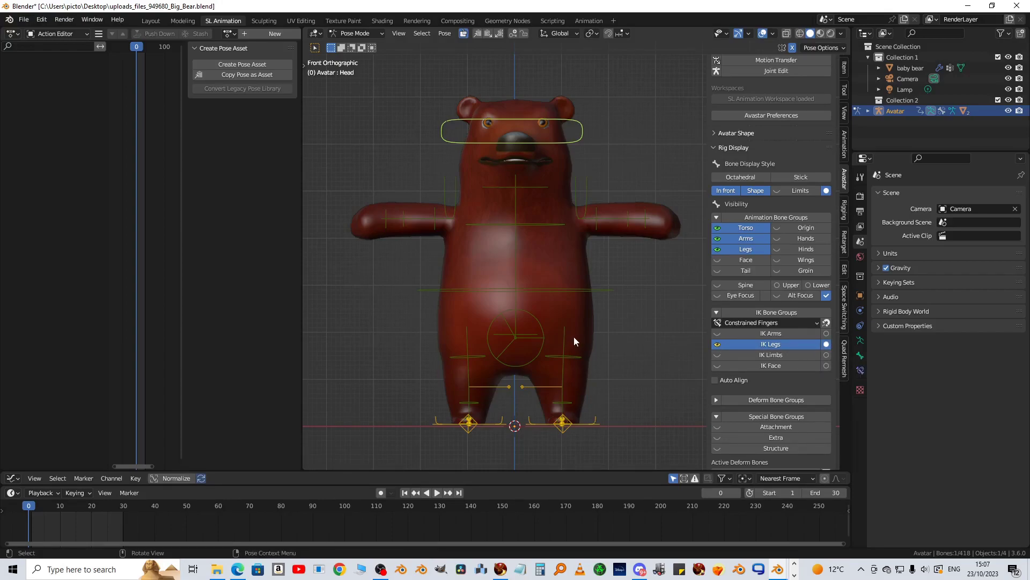
Try moving the COG bone back and down in the right view with IK Legs enabled.
key("KP_3")
middle_click_drag(578, 340, 600, 287, "shift")
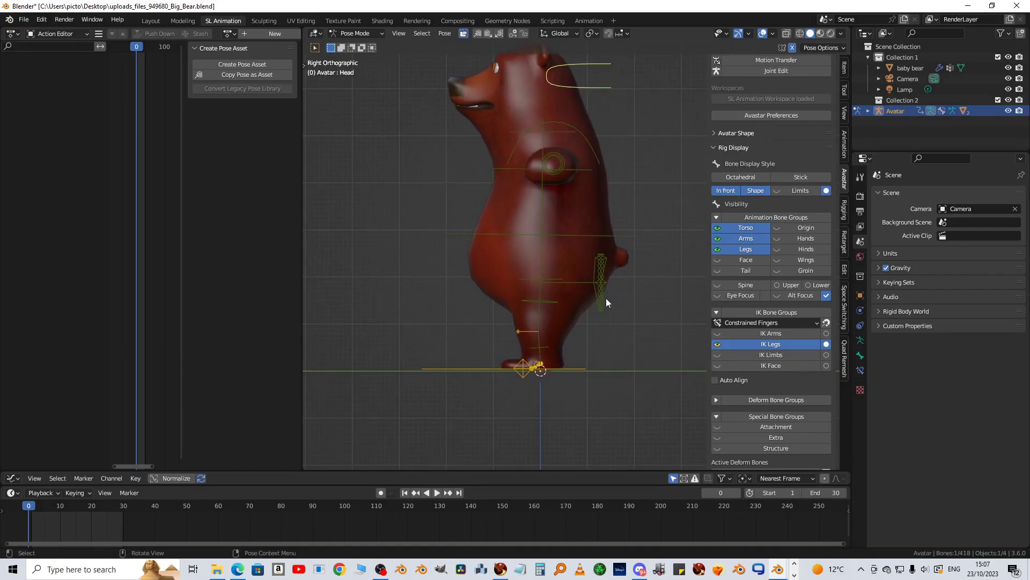
left_click(603, 295)
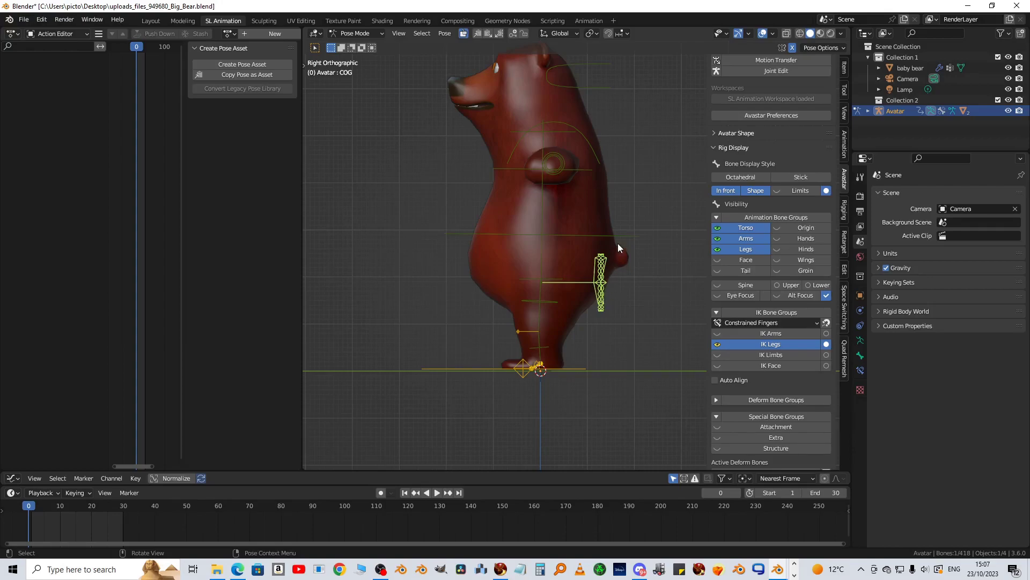
key("g")
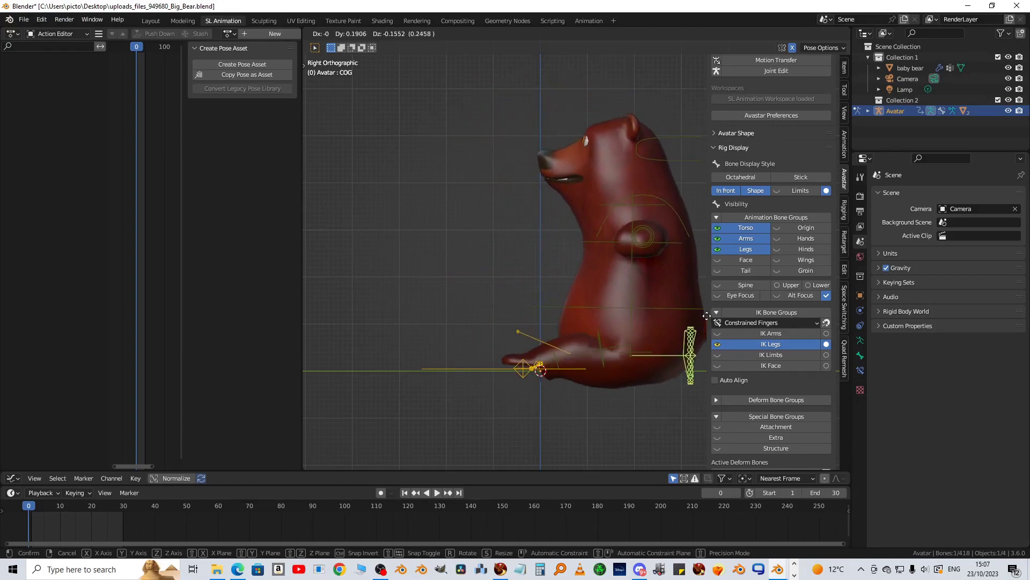
right_click(684, 313)
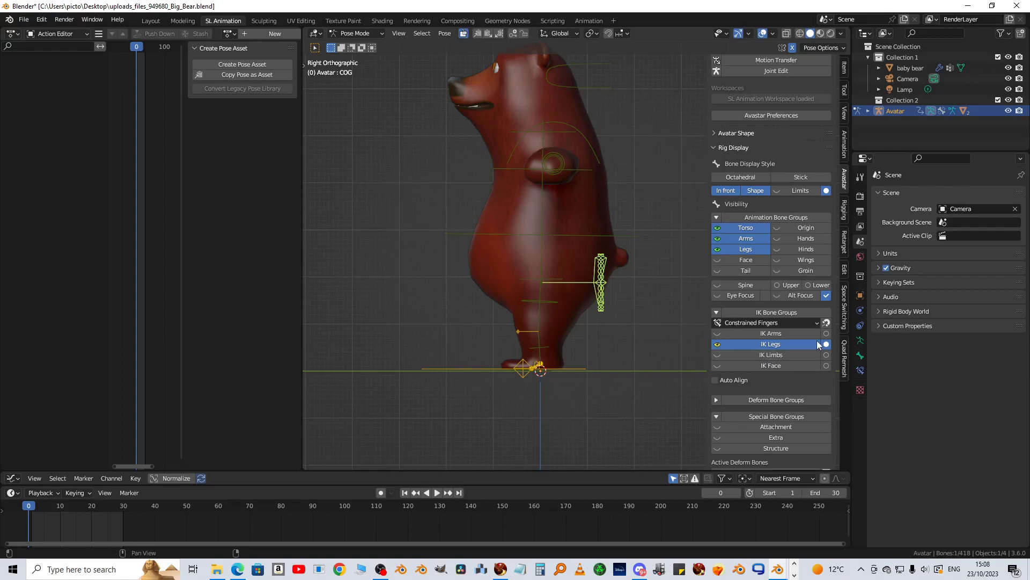
Try moving the COG bone with IK Legs switched off, and turn IK Legs visibility and control back on.
left_click(718, 344)
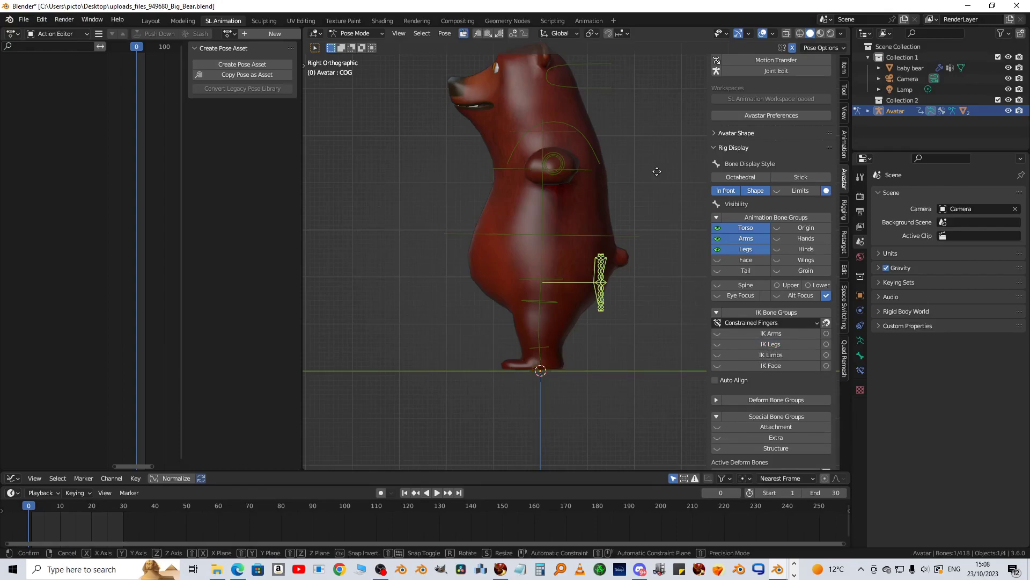
key("g")
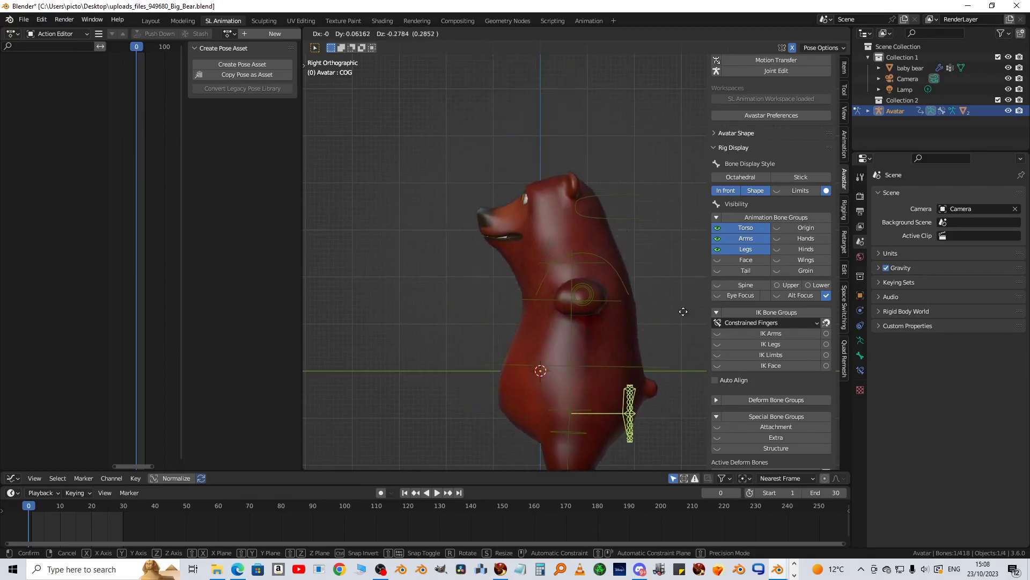
right_click(652, 176)
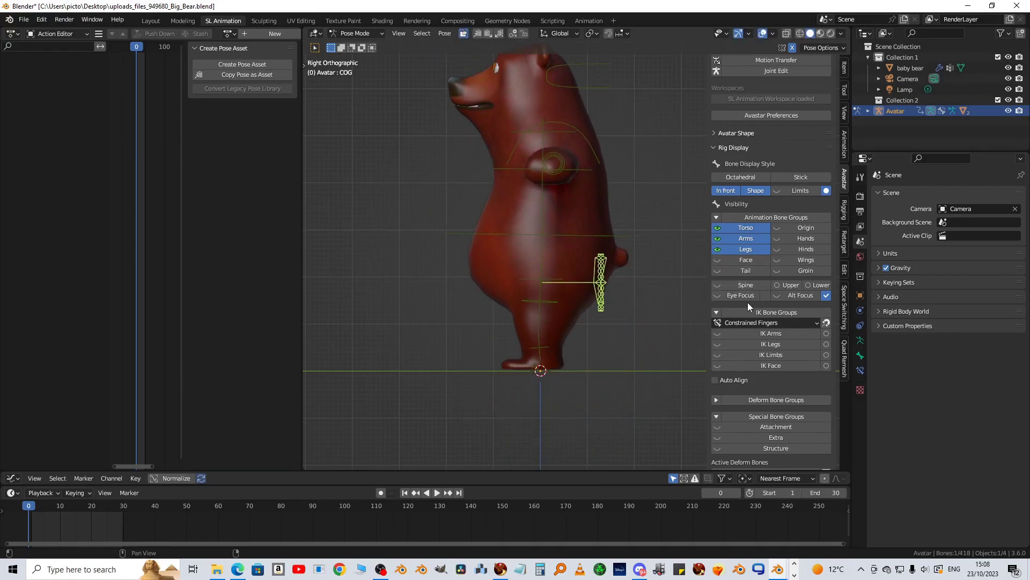
left_click(718, 347)
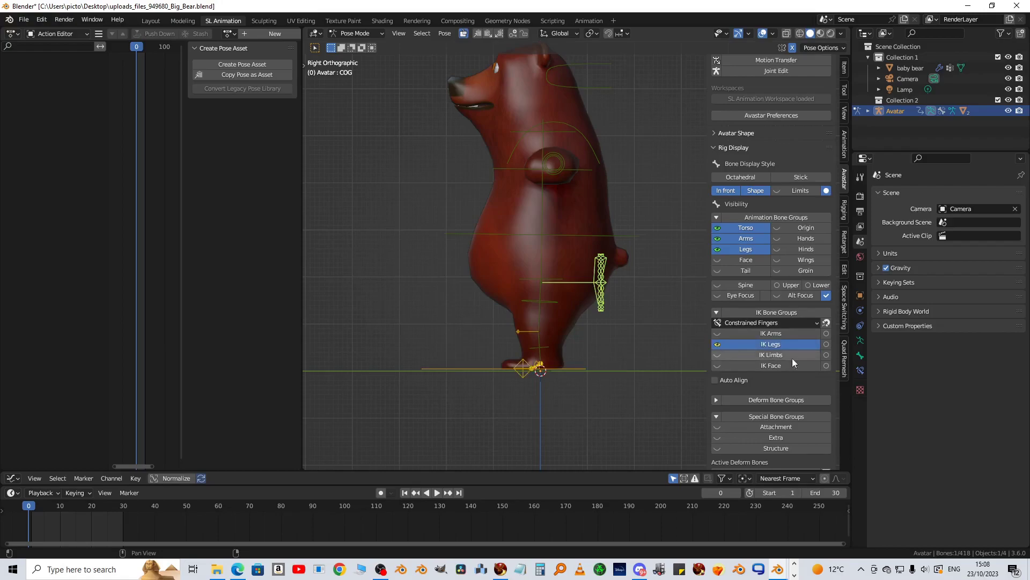
left_click(827, 345)
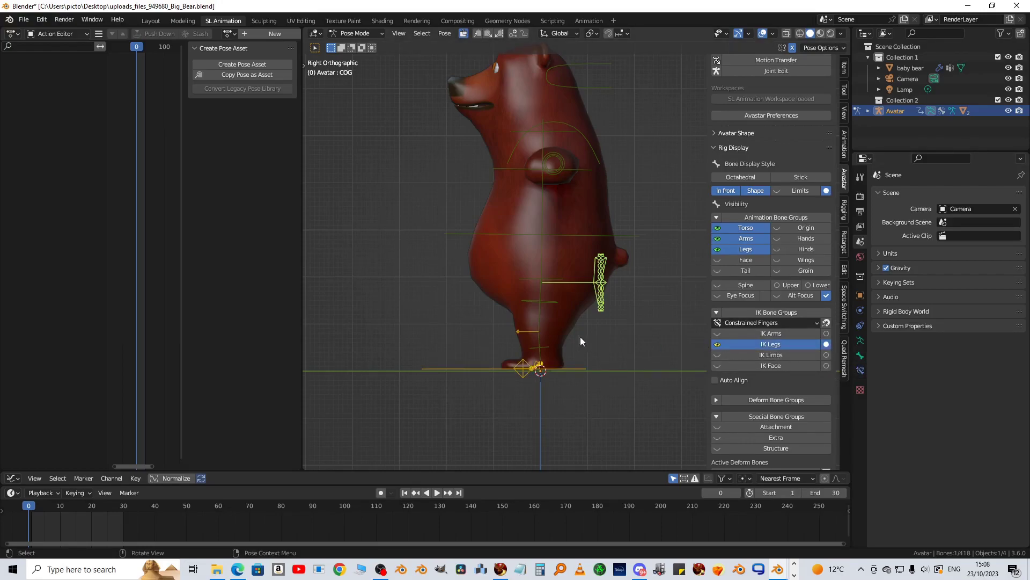
Select the left foot's ikHeelLeft control from an angled view.
middle_click_drag(435, 301, 464, 330)
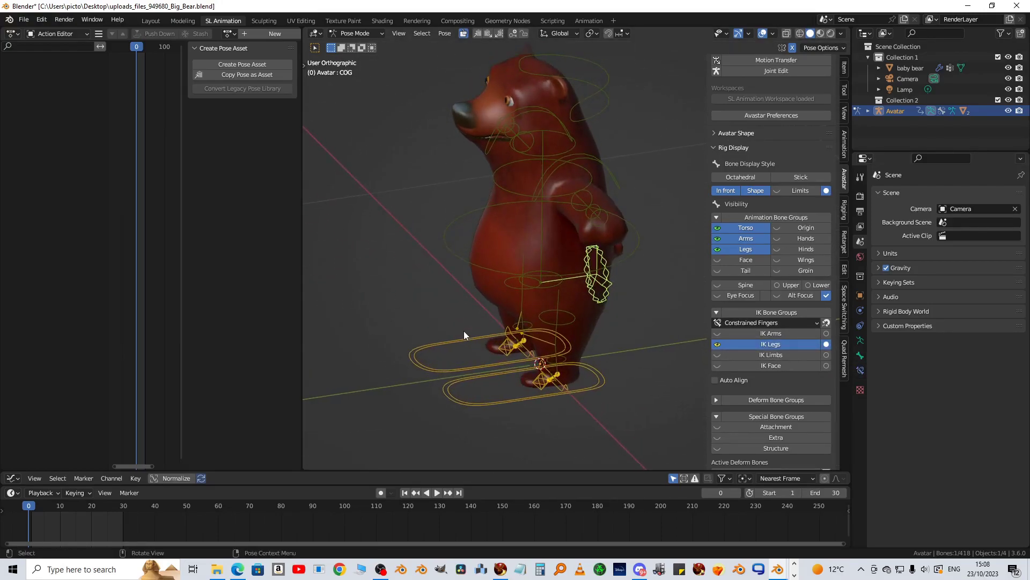
left_click(513, 398)
middle_click_drag(513, 398, 598, 379)
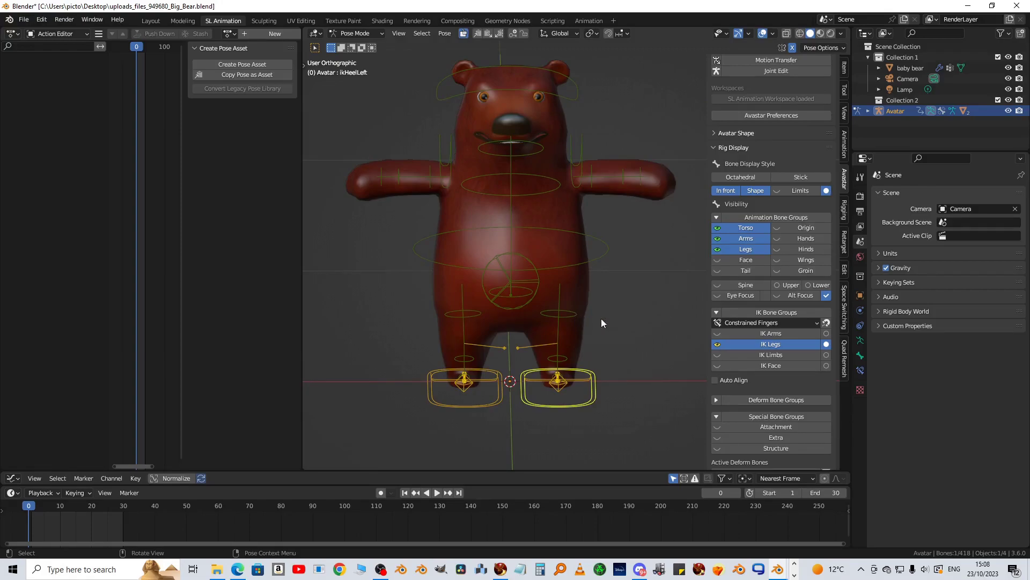
Turn off IK Legs, select the HipLeft bone, and turn IK Legs visibility and control back on.
left_click(826, 345)
left_click(718, 345)
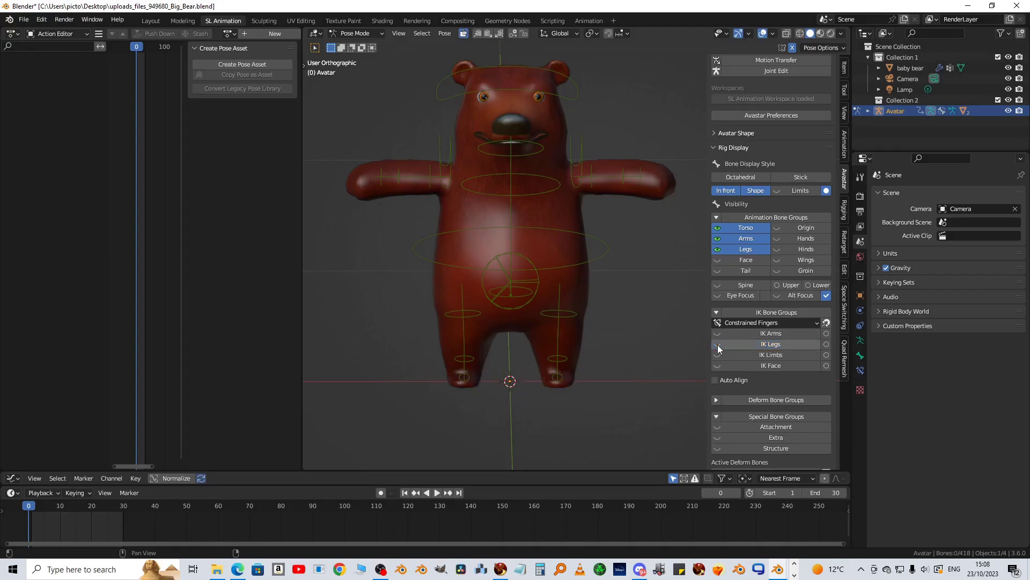
left_click(571, 320)
key("ctrl+z")
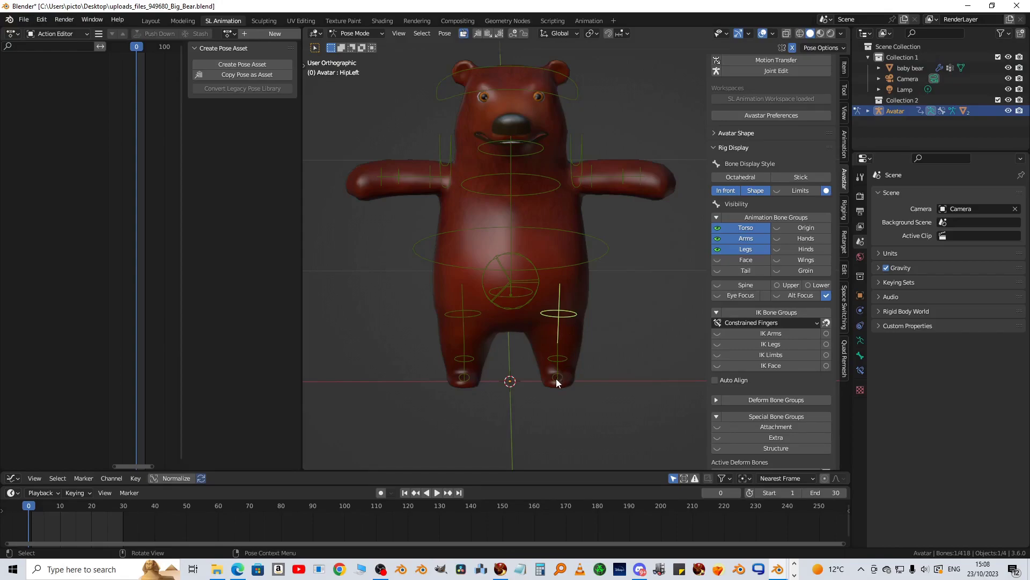
left_click(718, 345)
left_click(827, 345)
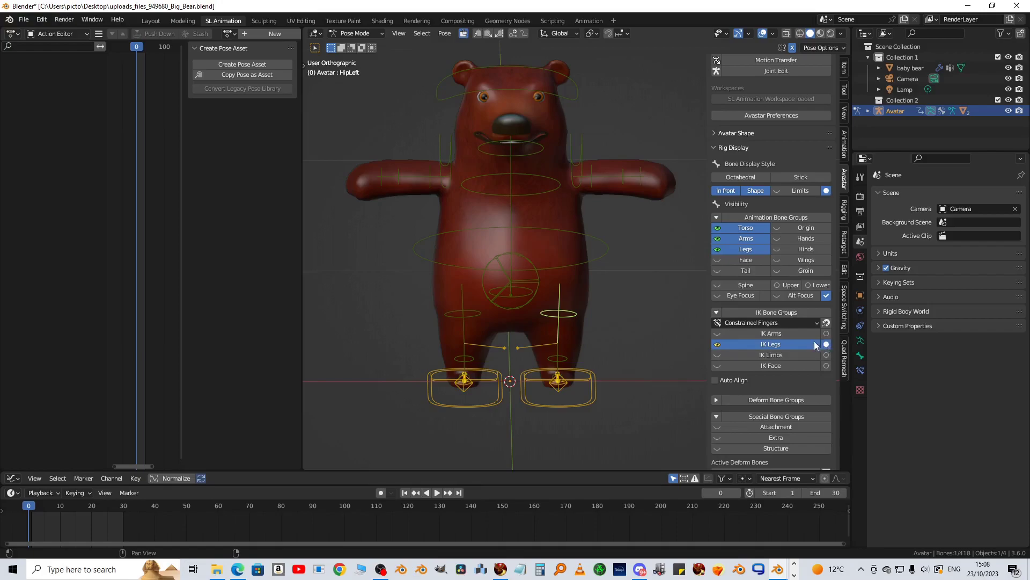
Select all visible bones in the right view and insert a Rotation keyframe at frame 0.
left_click(594, 401)
key("KP_3")
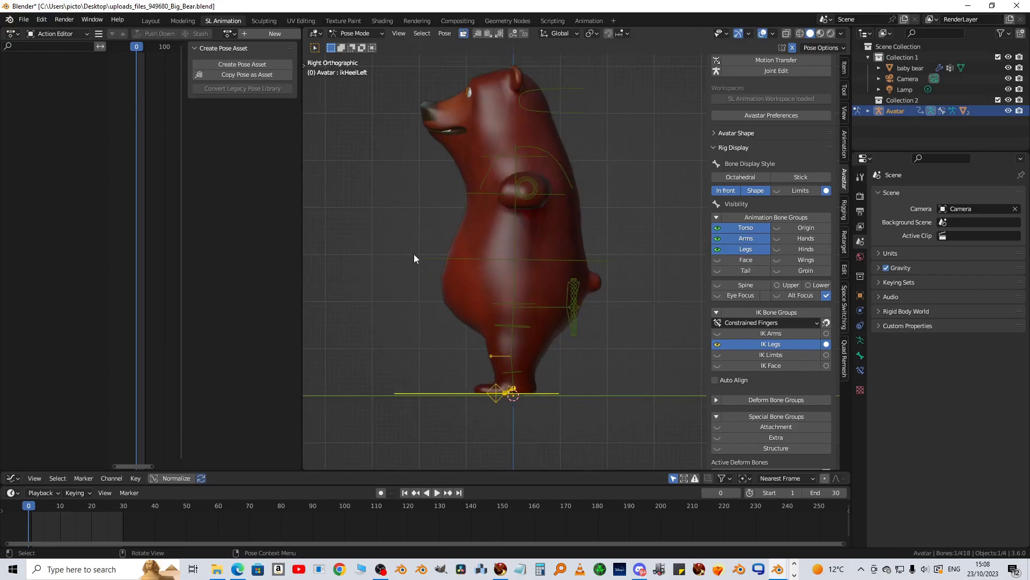
key("a")
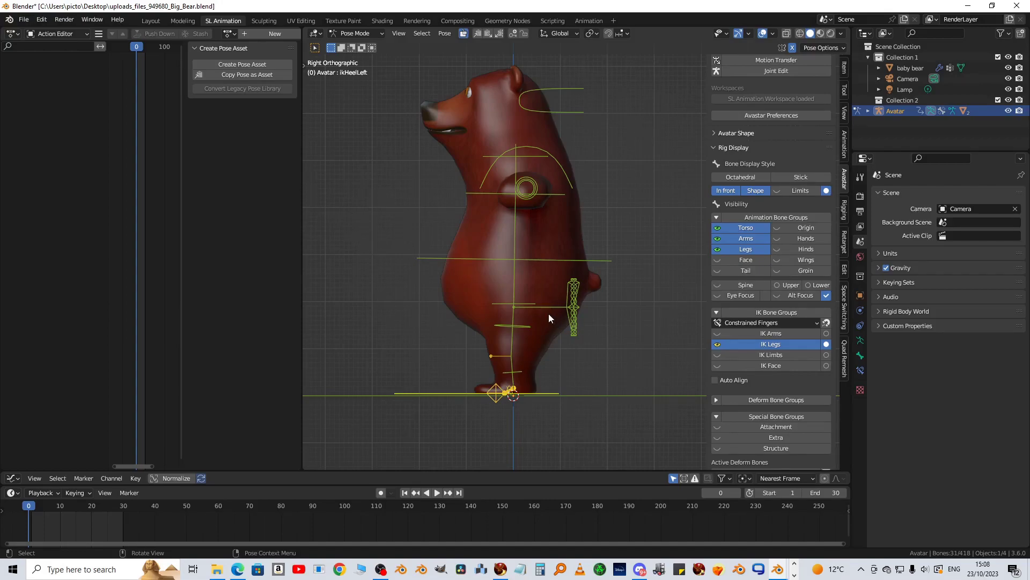
key("i")
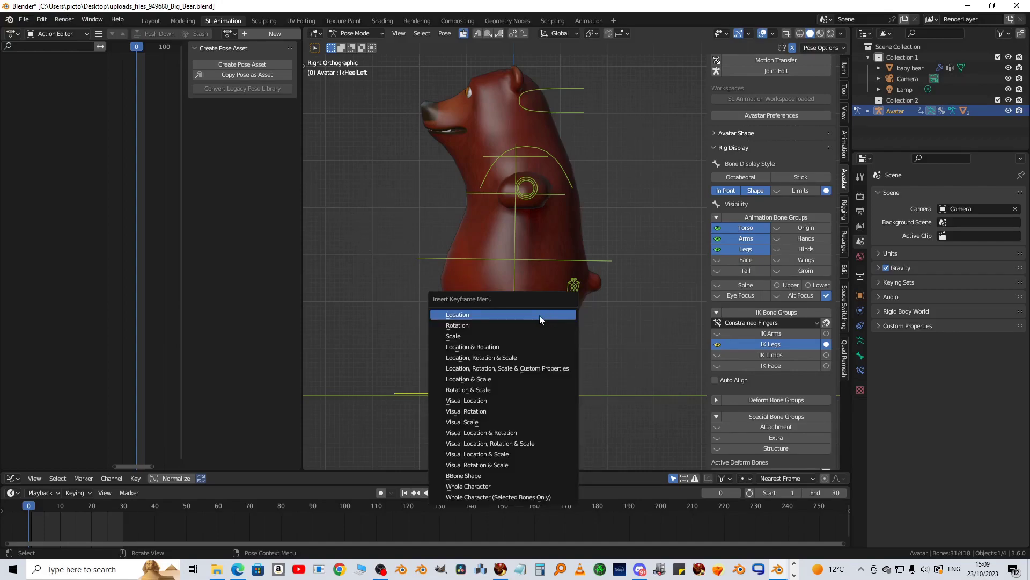
left_click(493, 325)
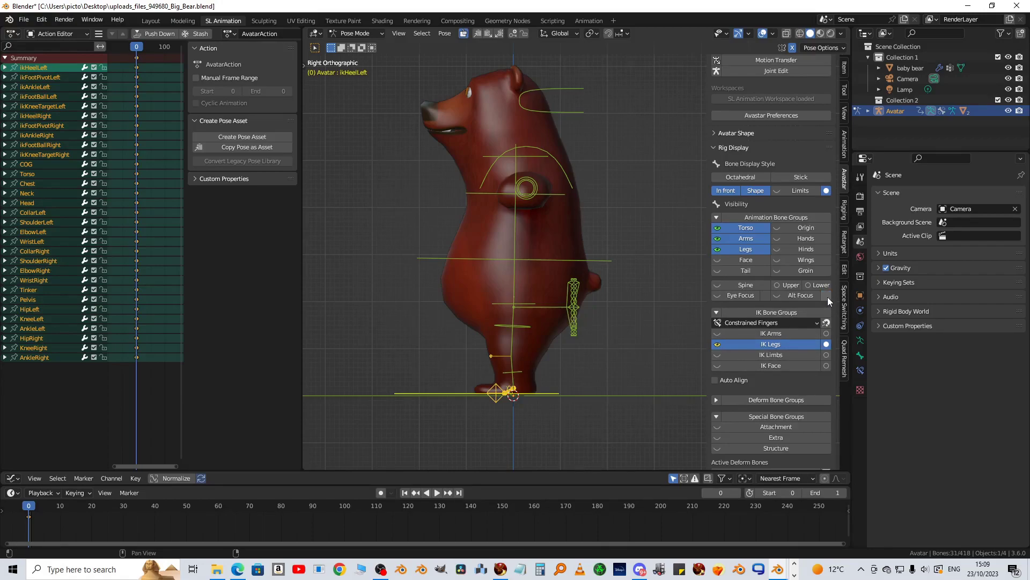
Select the COG bone and both ikHeel foot controls, and insert a Location & Rotation keyframe at frame 0.
mouse_move(569, 261)
middle_mouse_down("shift")
mouse_move(587, 269)
mouse_move(573, 263)
middle_mouse_up("shift")
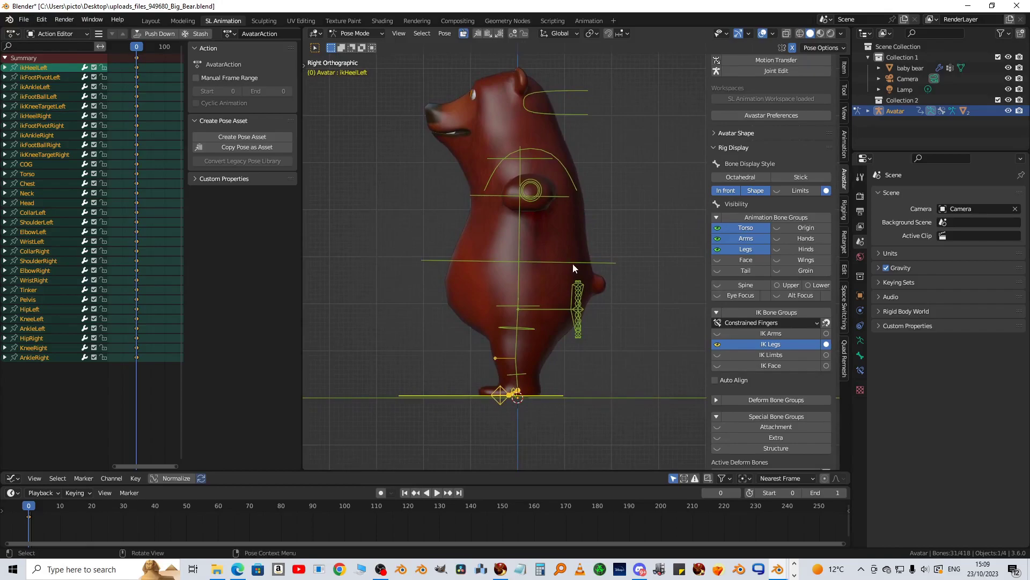
left_click(578, 313)
middle_click_drag(606, 332, 651, 354)
left_click(505, 426, "shift")
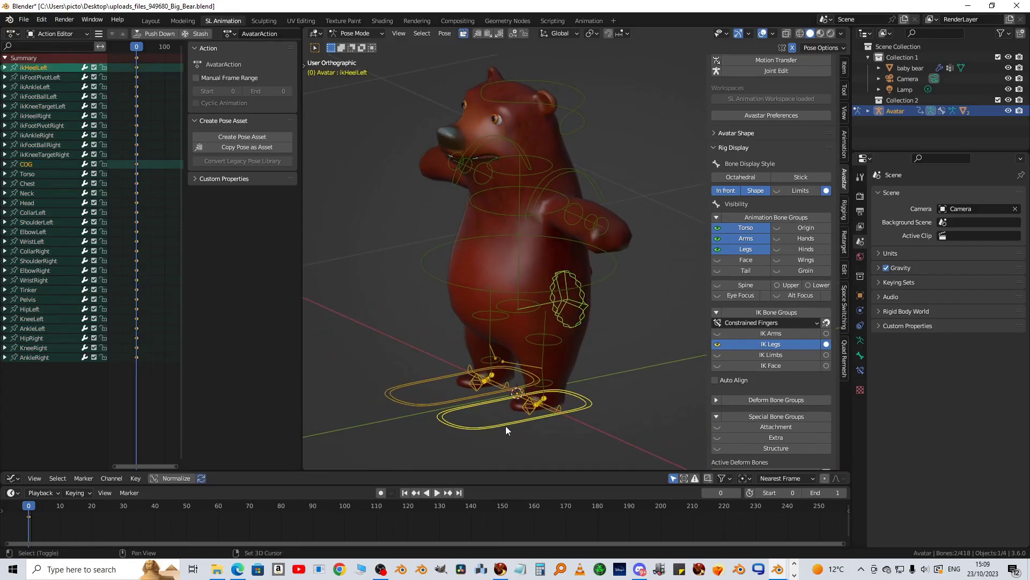
left_click(430, 404, "shift")
middle_click_drag(449, 401, 489, 377)
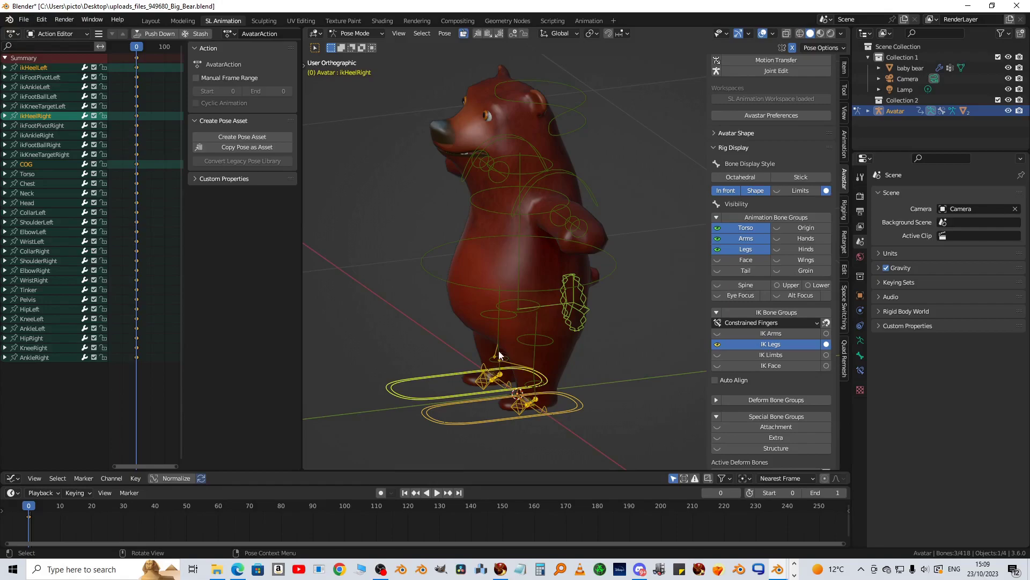
key("i")
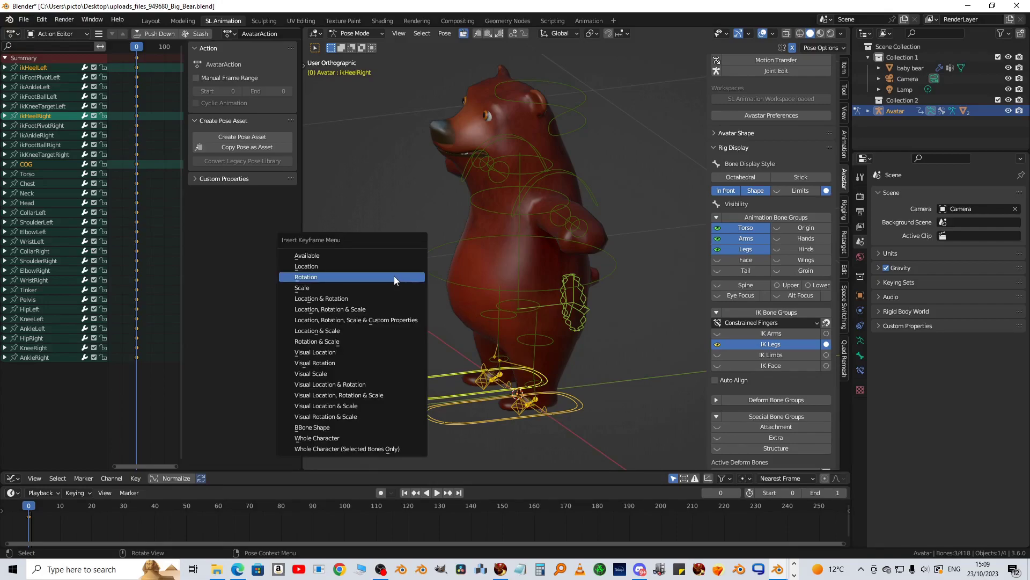
left_click(377, 299)
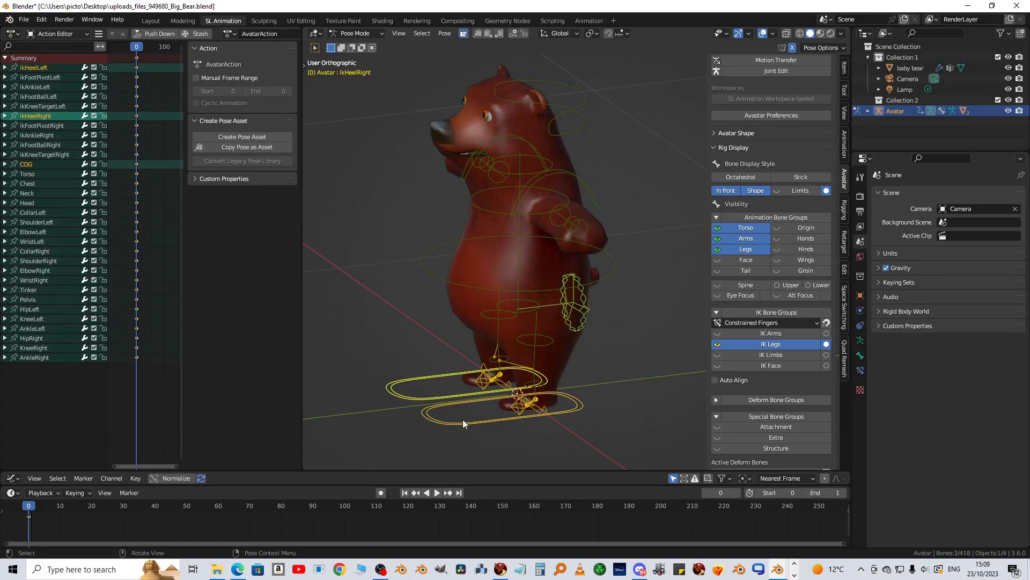
At frame 15, move the COG bone down and back in the right view to lower the bear into a sitting pose.
key("KP_3")
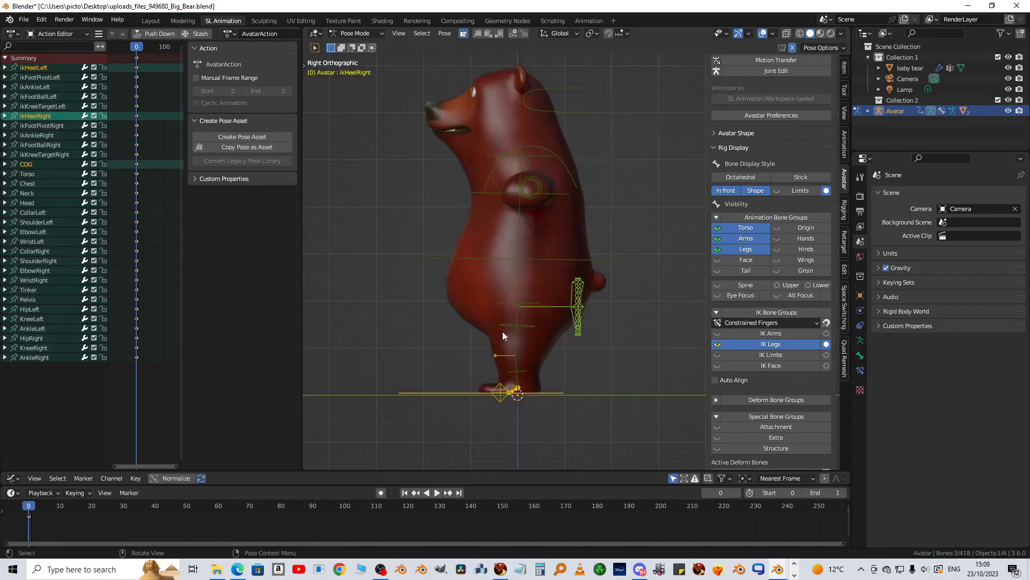
middle_click_drag(531, 348, 542, 327, "shift")
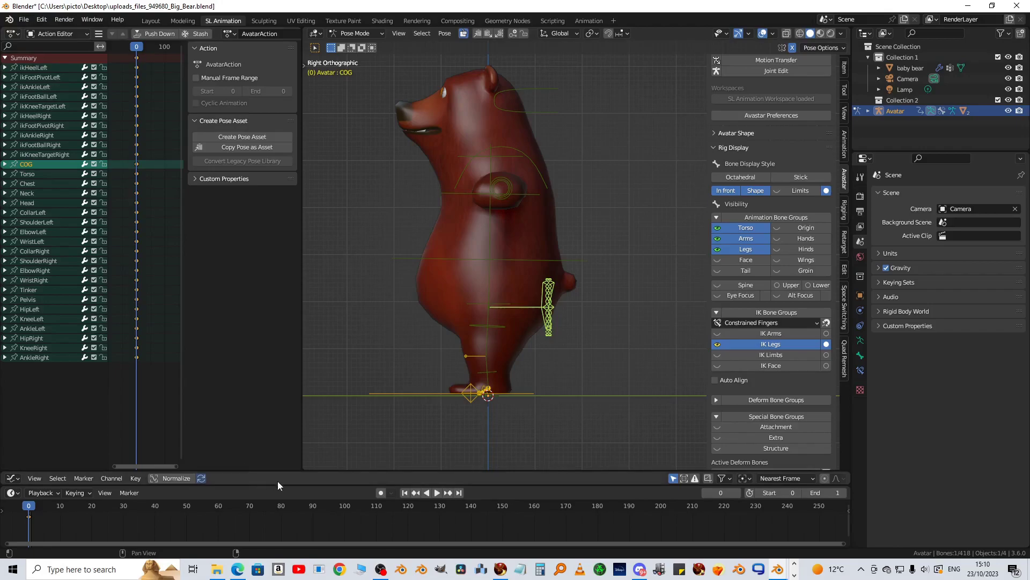
left_click(32, 506)
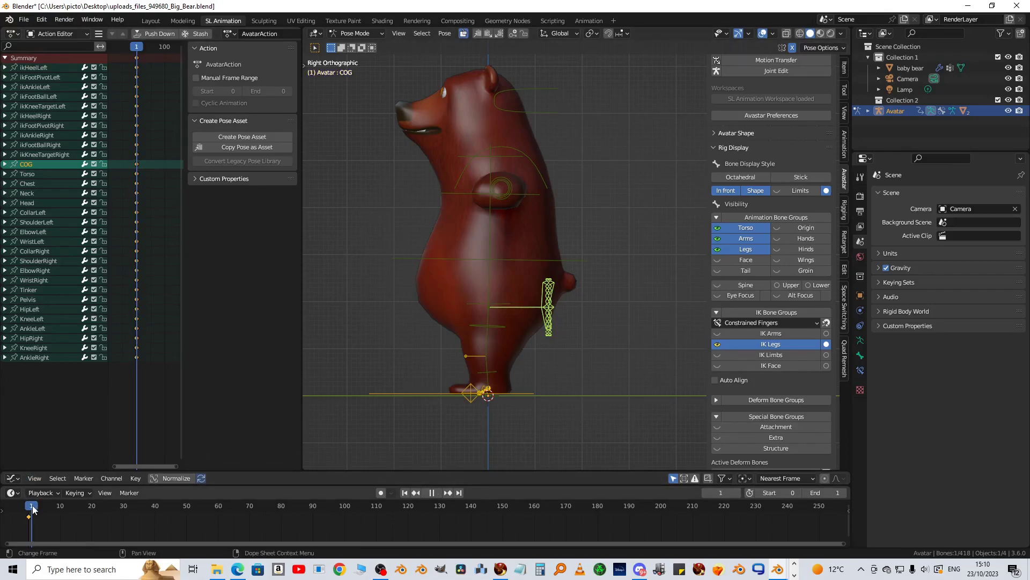
left_click_drag(33, 508, 61, 505)
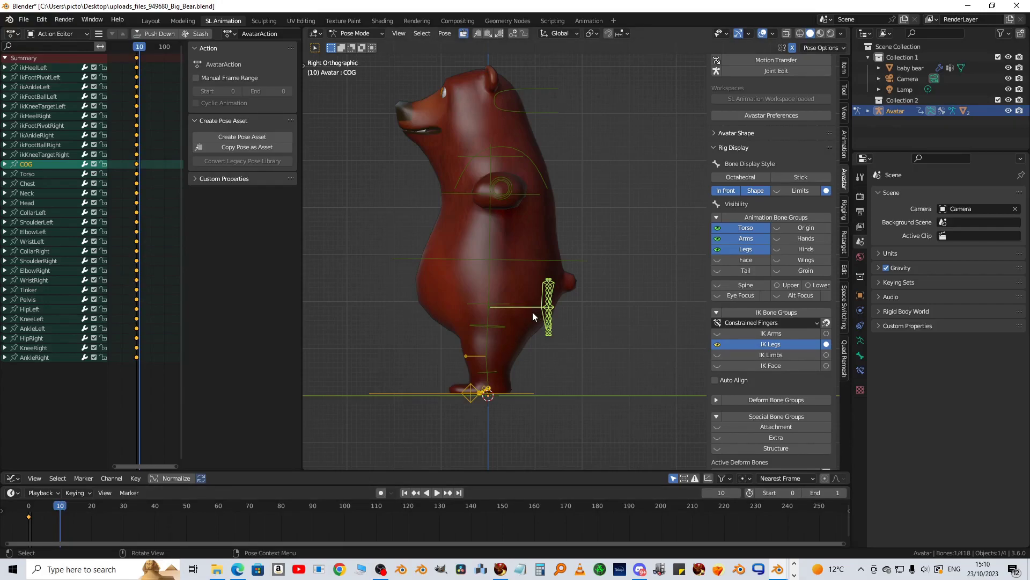
left_click_drag(60, 507, 76, 508)
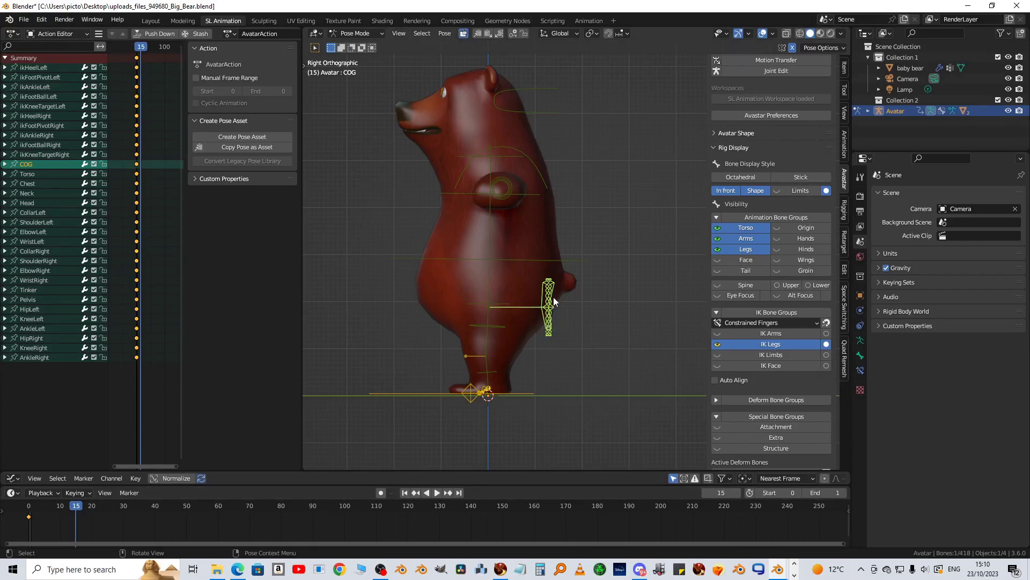
key("g")
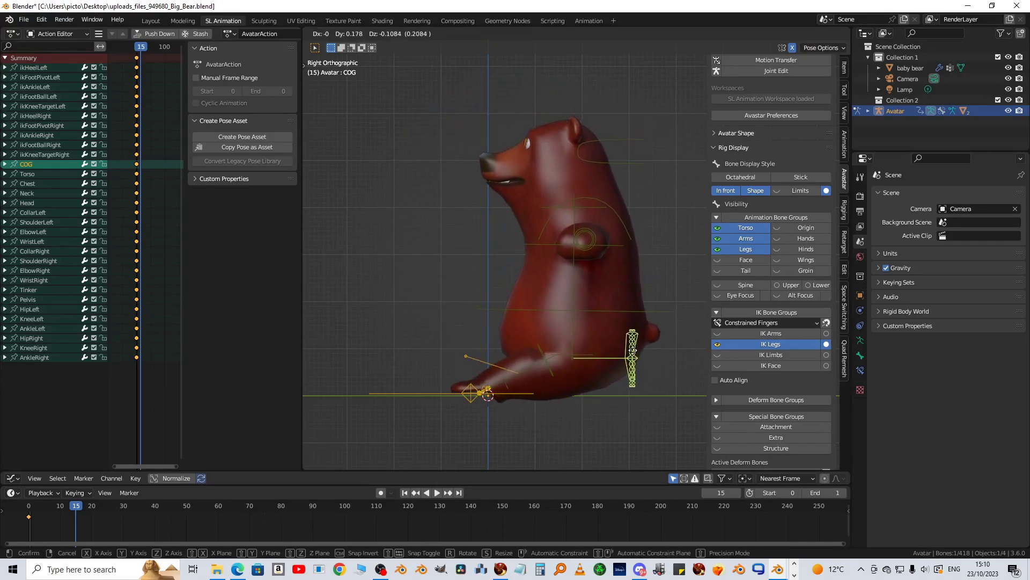
left_click(622, 370)
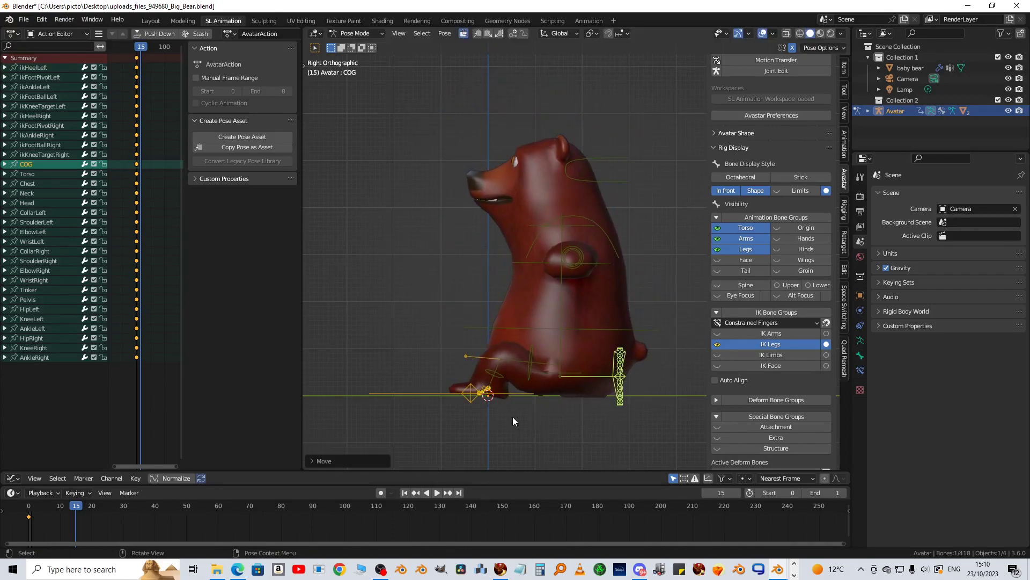
Rotate the ikHeelRight control in the right view to tilt the toes up, and reposition it near the ground.
middle_click_drag(504, 413, 500, 367)
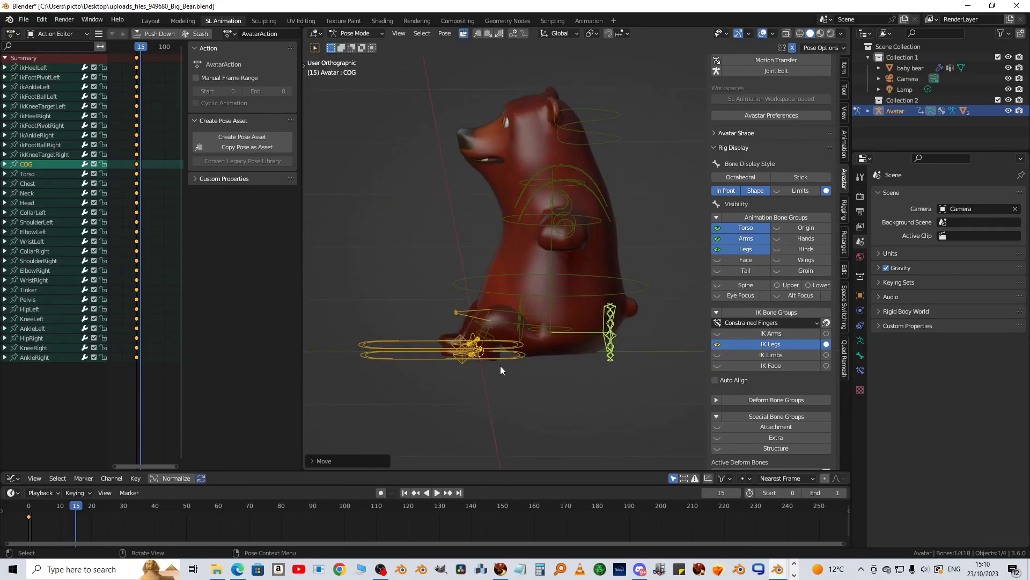
scroll(500, 366, "up", 1)
scroll(491, 392, "up", 2)
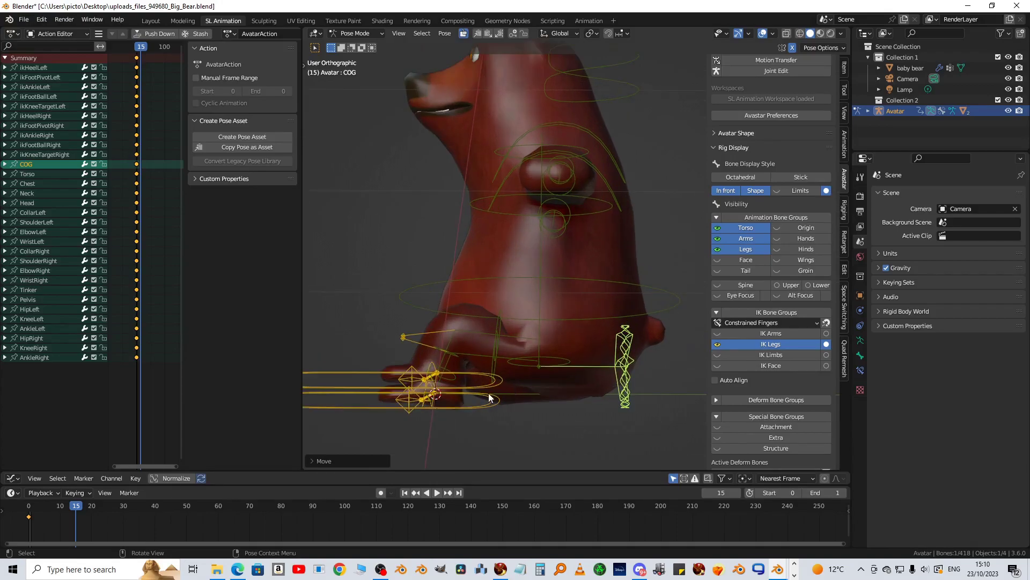
left_click(484, 409)
key("KP_3")
middle_click_drag(485, 409, 592, 291, "shift")
key("r")
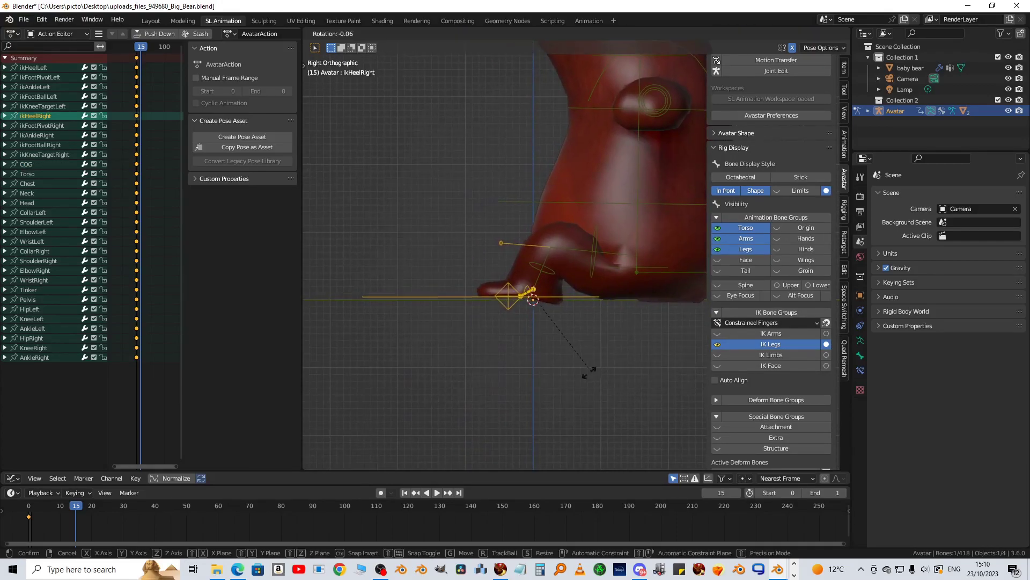
left_click(545, 367)
key("g")
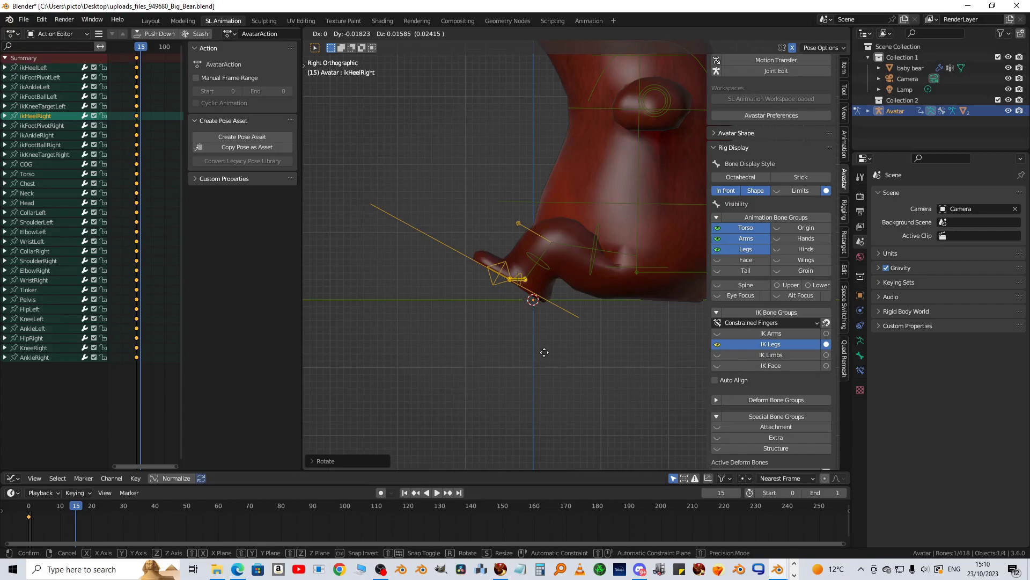
left_click(554, 359)
Move the COG bone about 0.024 backward along the global Y axis.
middle_click_drag(589, 352, 483, 384, "shift")
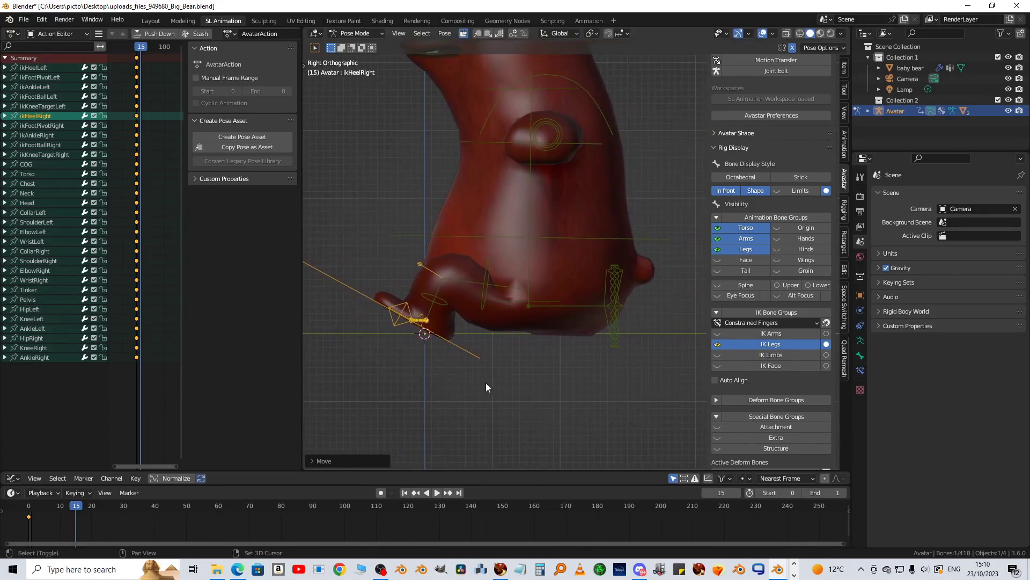
left_click(615, 291)
key("g")
key("y")
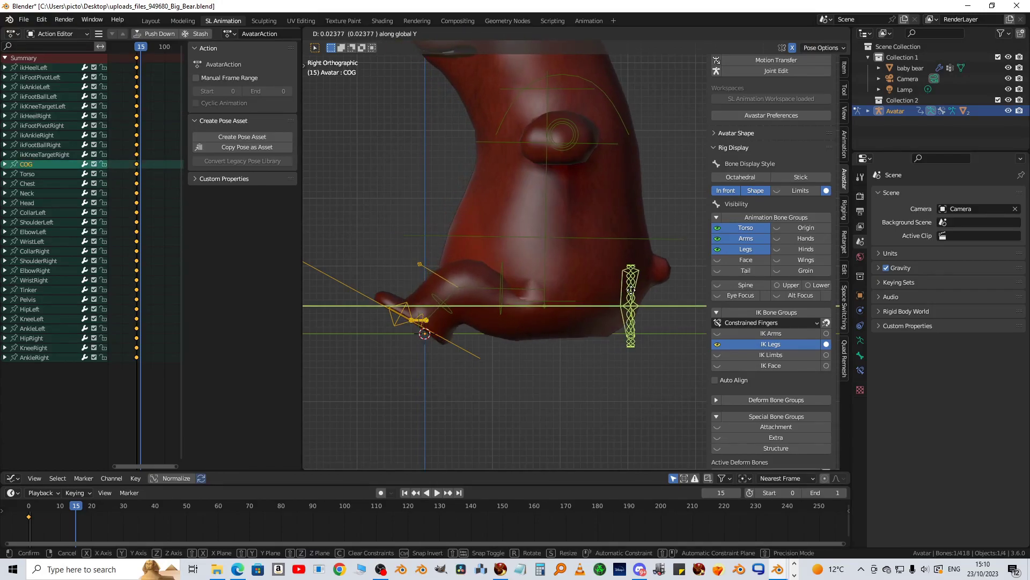
left_click(633, 295)
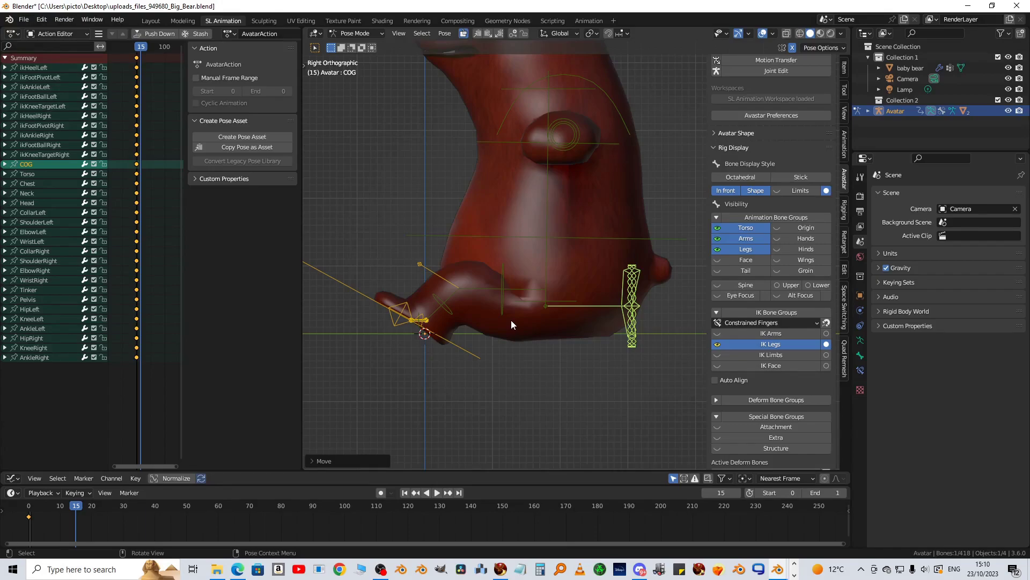
Keyframe the repositioned COG bone and heel controls at frame 15.
key("i")
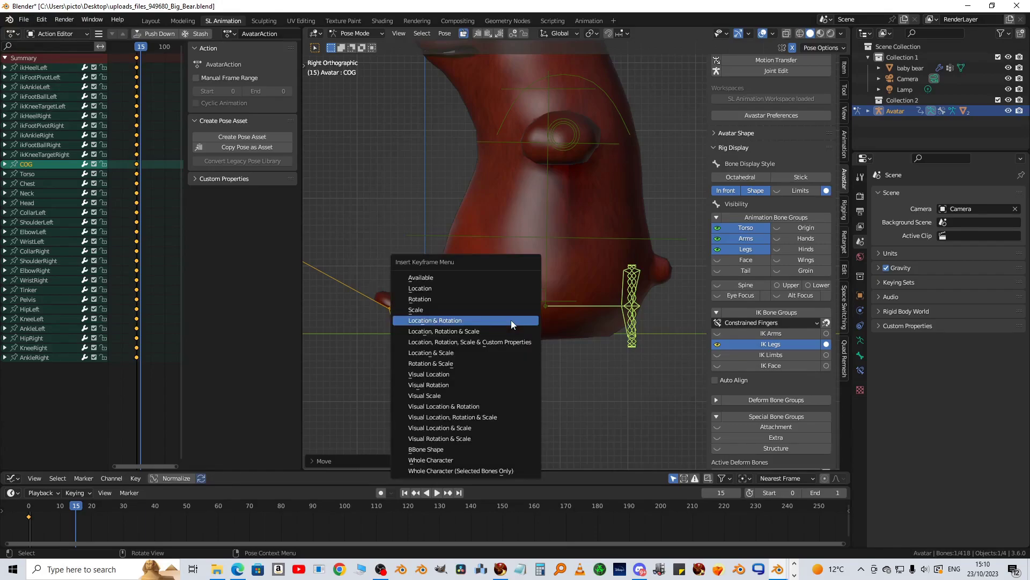
left_click(481, 279)
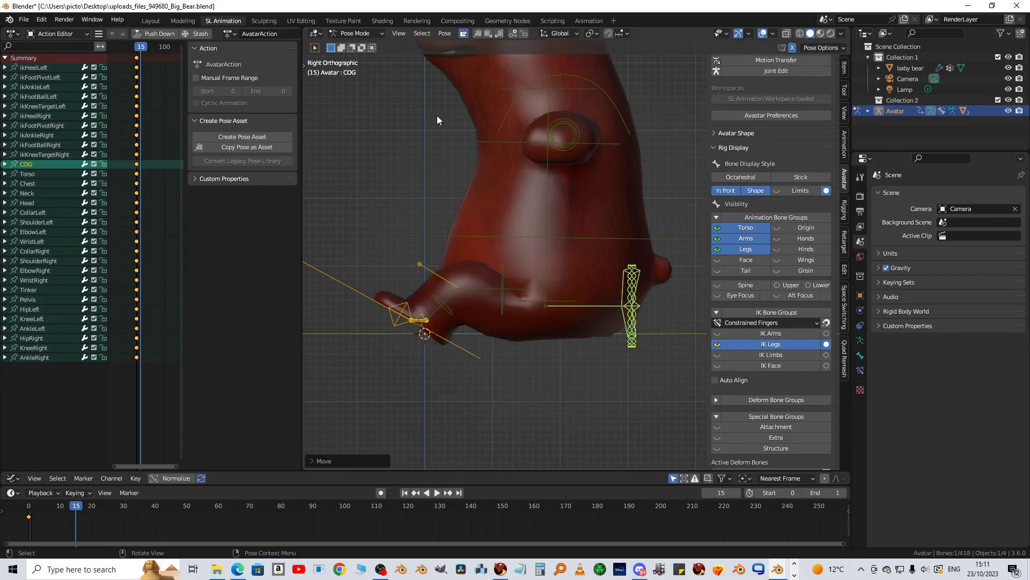
left_click(513, 37)
left_click(513, 33)
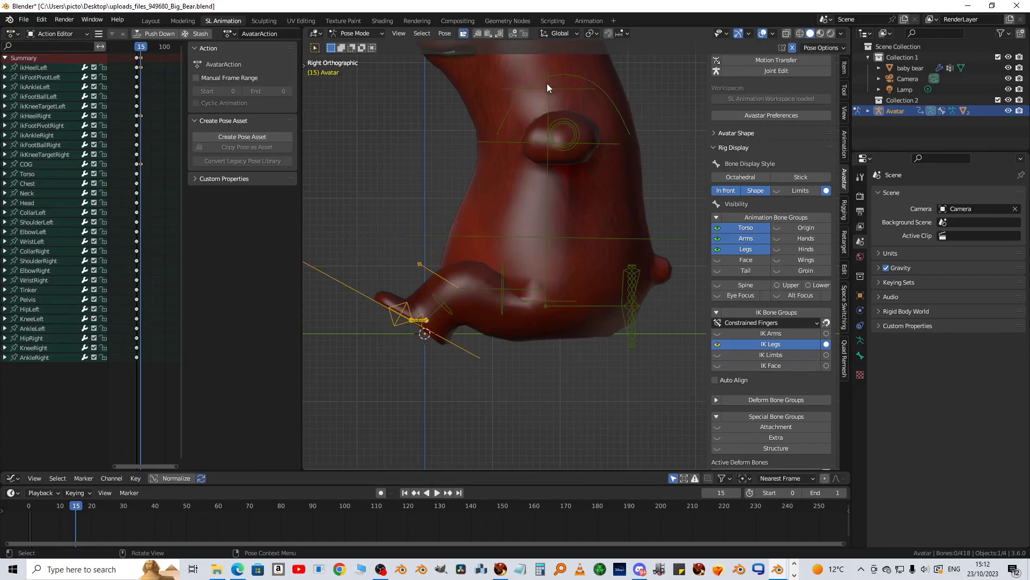
Set the animation's end frame to 30 and play the animation.
scroll(549, 82, "down", 1)
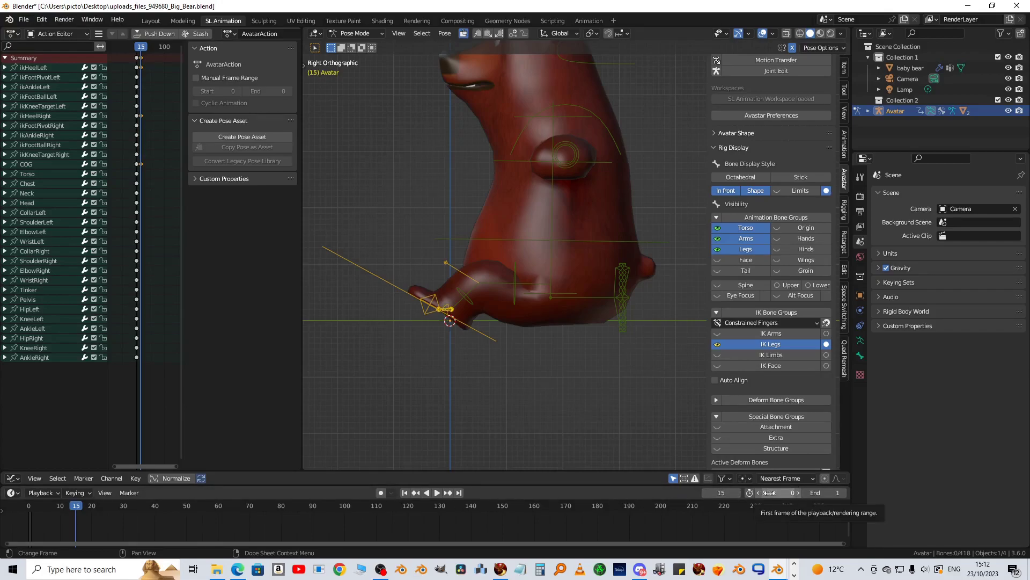
left_click(825, 492)
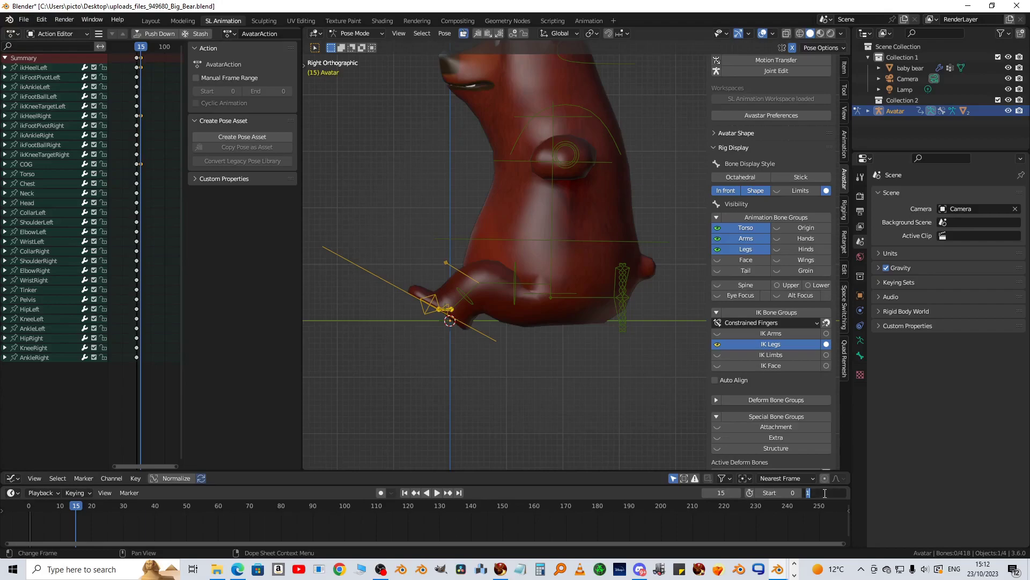
type("30")
key("Return")
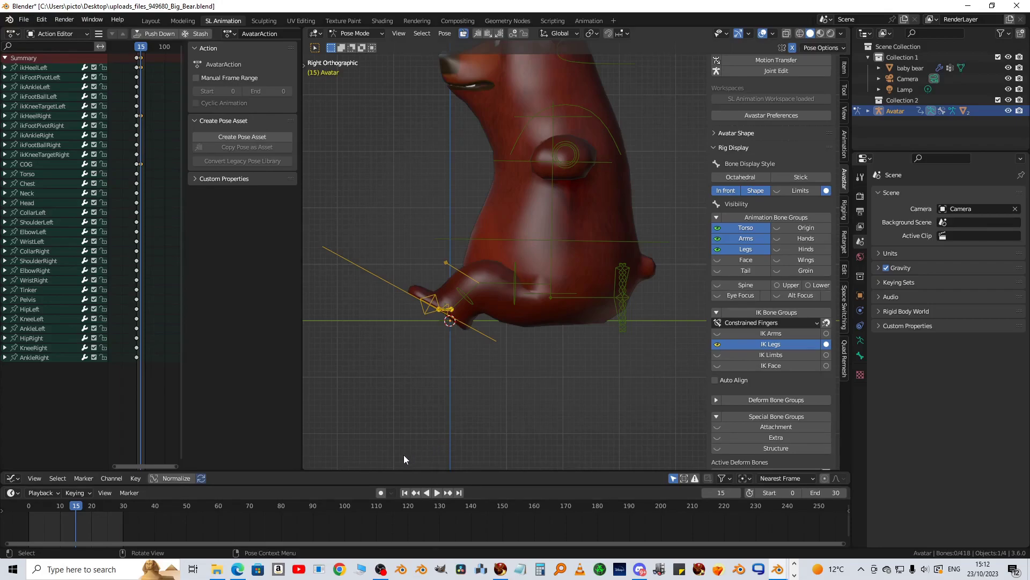
left_click(436, 495)
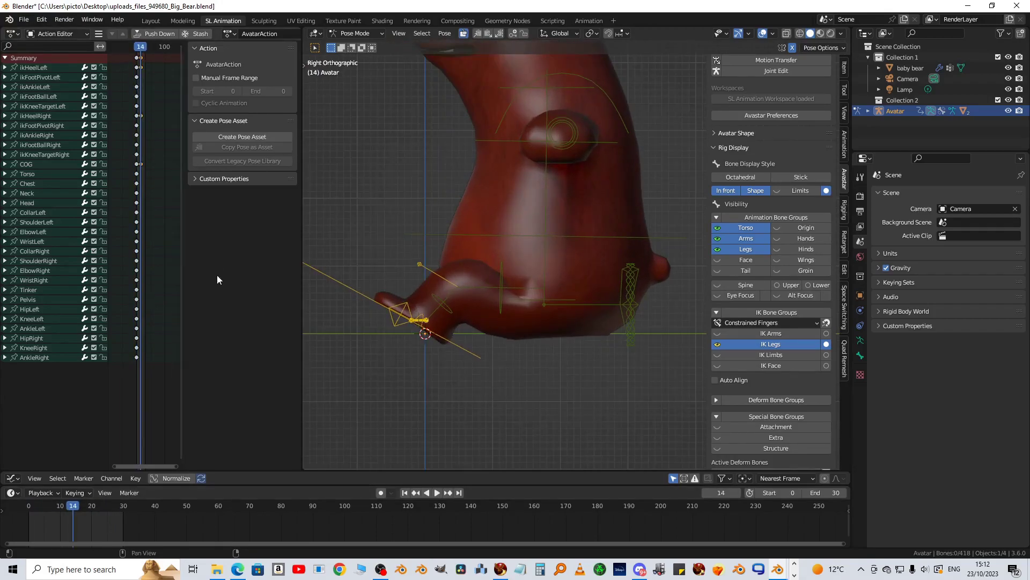
Enlarge the Action Editor's frame range around the keyframes at frames 0 and 15, and hide its sidebar.
scroll(144, 311, "up", 3)
scroll(138, 299, "up", 15)
middle_click_drag(127, 300, 162, 317)
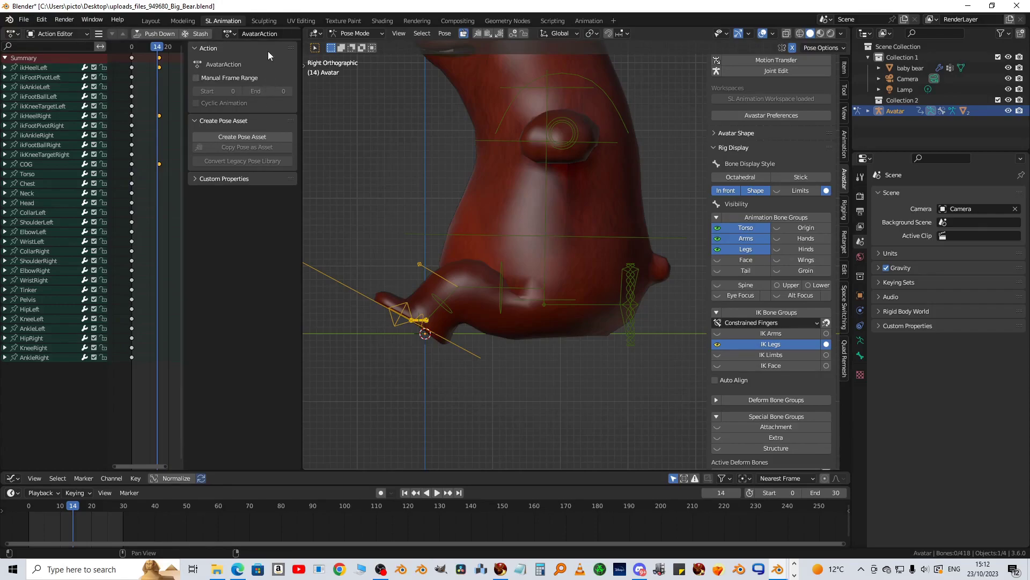
key("n")
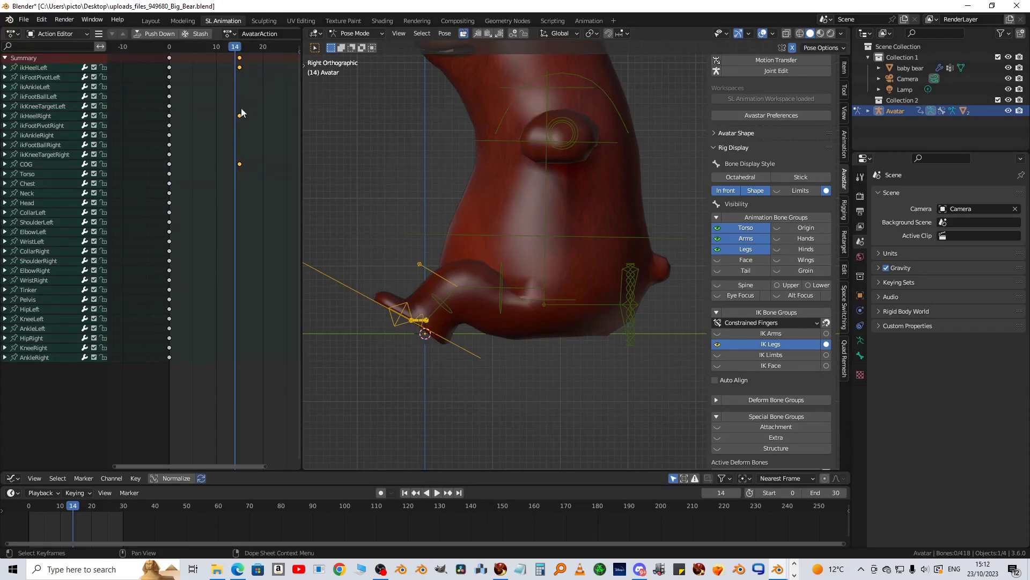
middle_click_drag(257, 241, 219, 262)
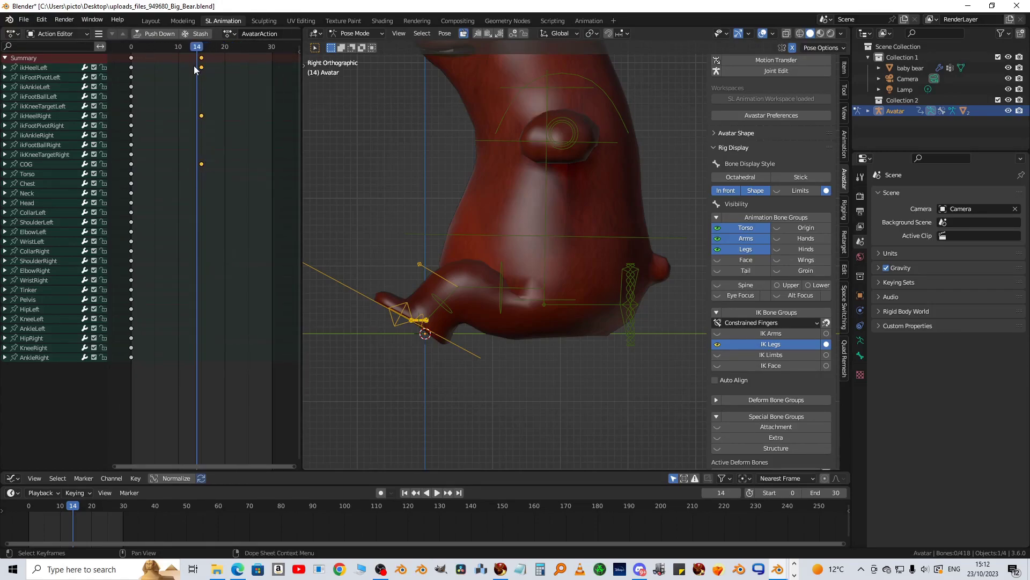
At frame 7, rotate the ikHeelLeft control by about -18° to bring the foot nearly level with the ground.
key("space")
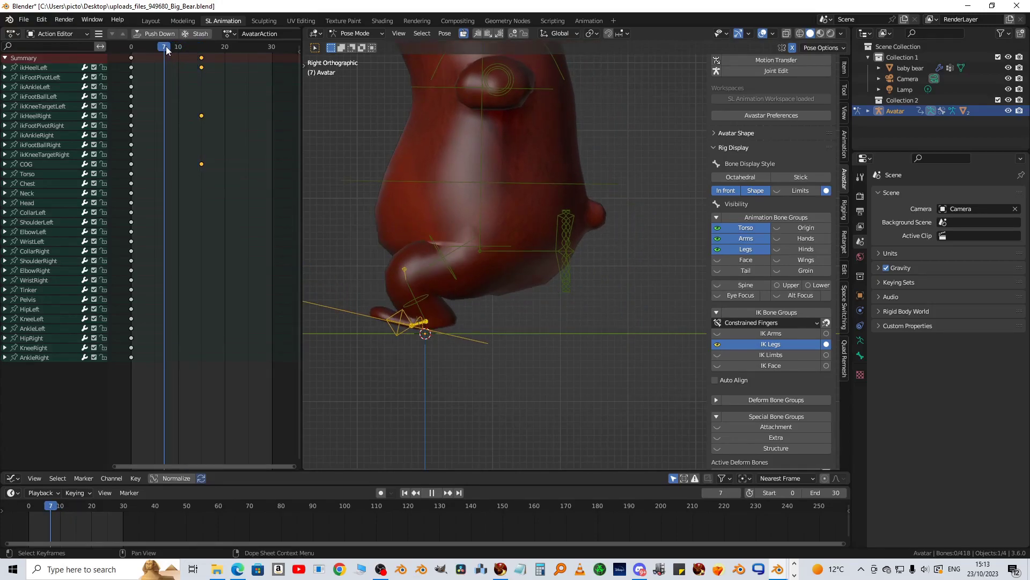
key("space")
scroll(478, 336, "down", 1)
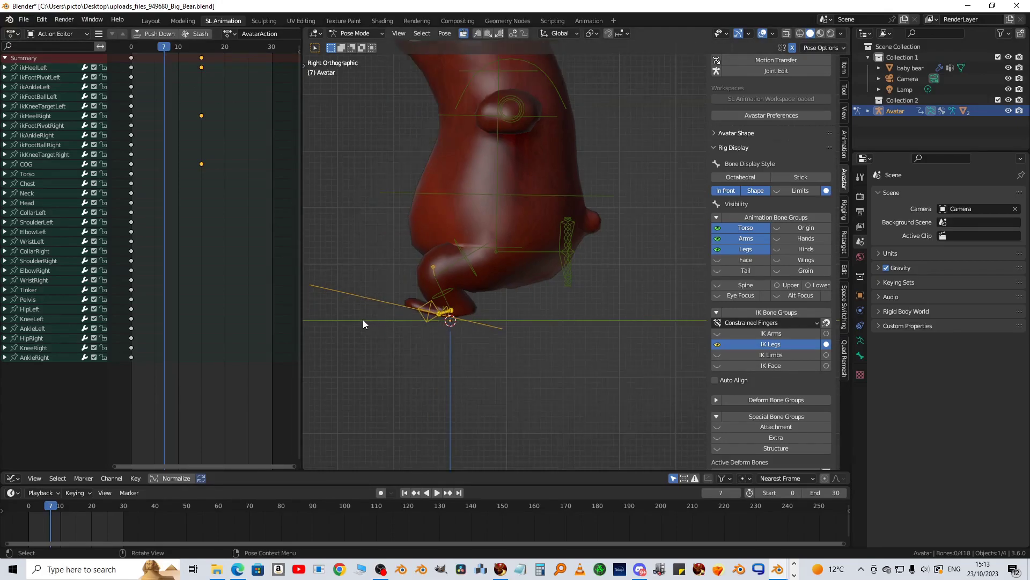
left_click(365, 298)
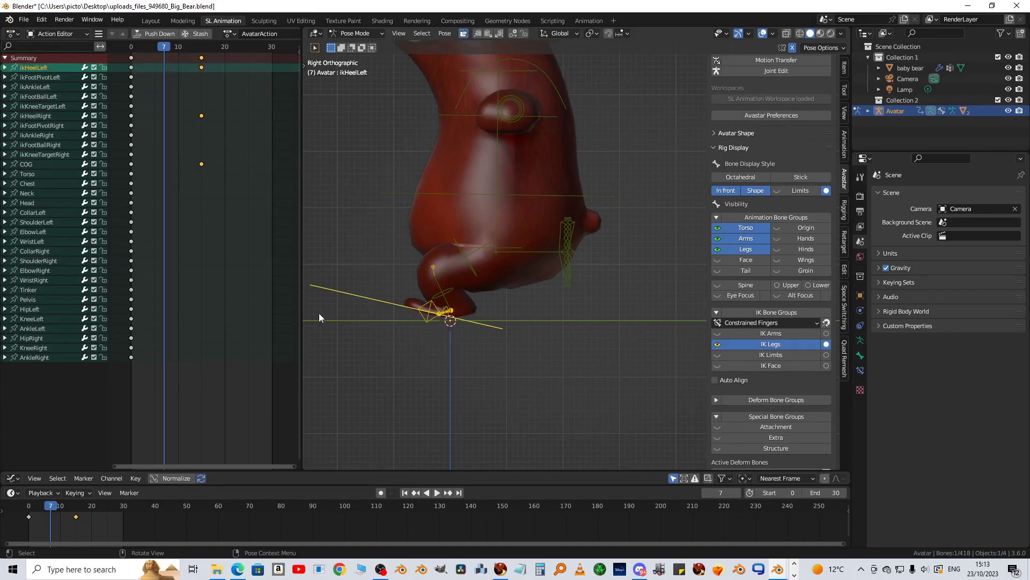
key("r")
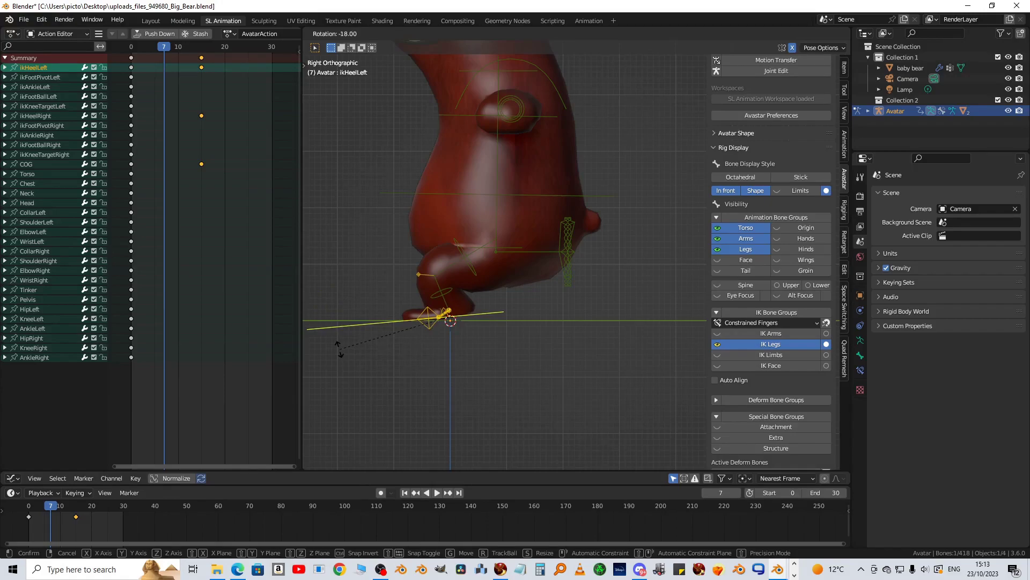
left_click(339, 349)
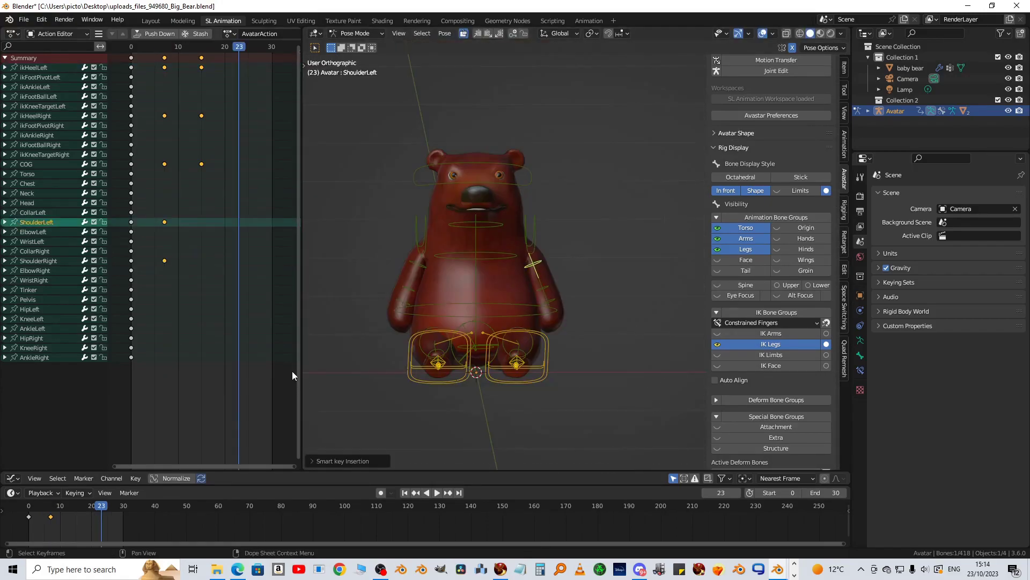
Return the playhead to frame 0 in the Action Editor.
left_click_drag(239, 47, 130, 54)
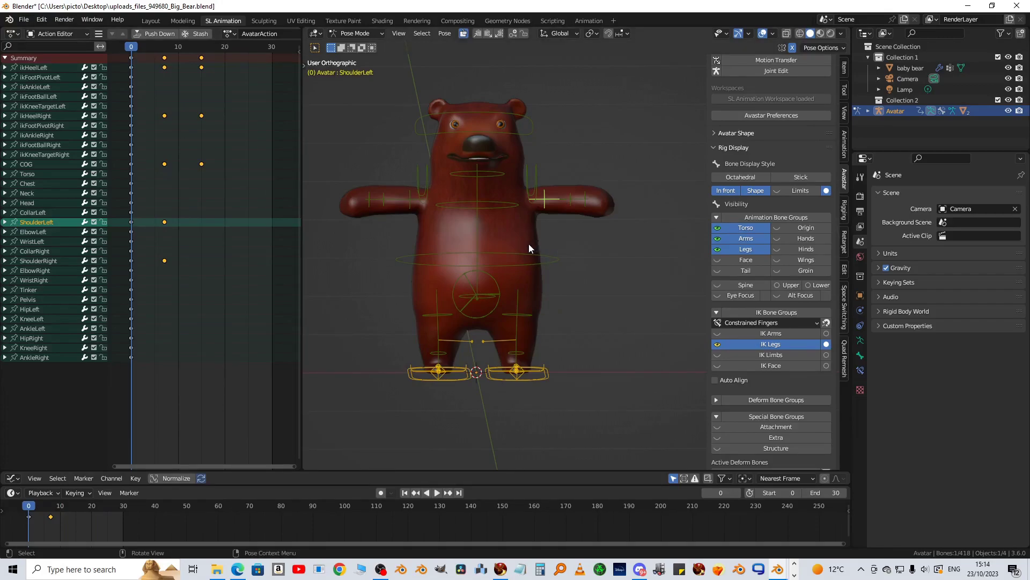
At frame 0, rotate ShoulderLeft by about 65° in front view to lower both arms, keyframe the pose and play the animation.
key("KP_1")
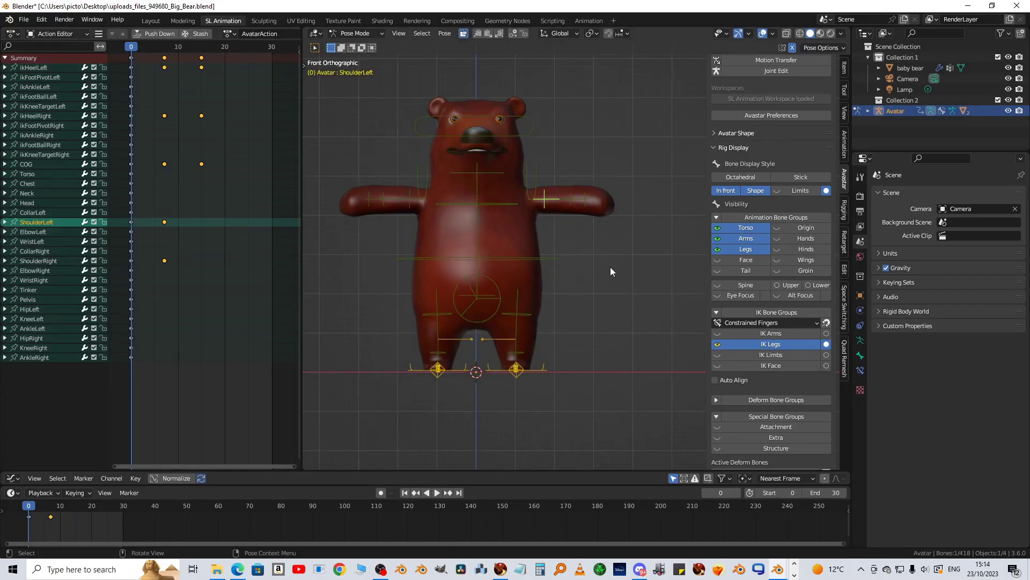
key("r")
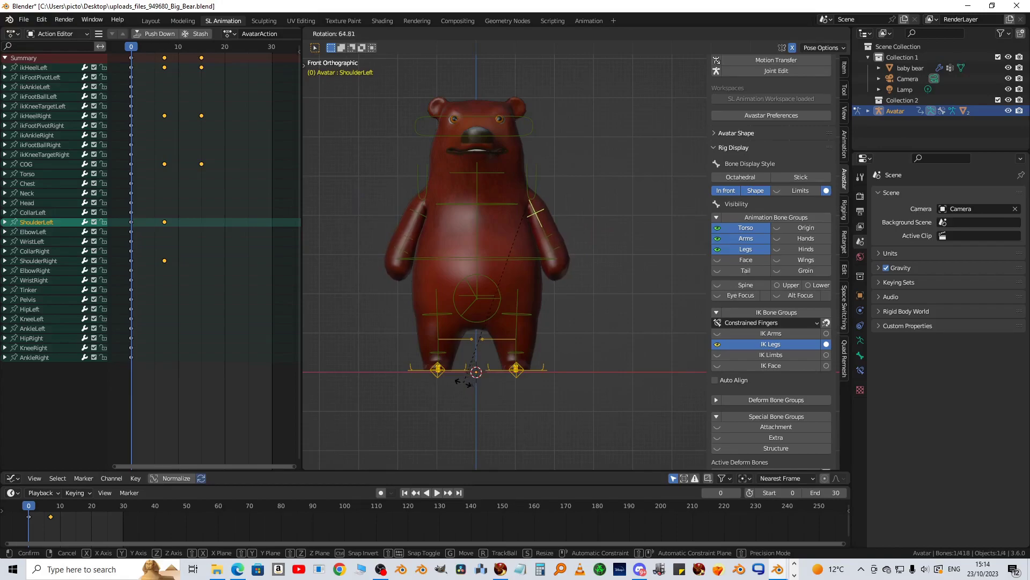
left_click(455, 382)
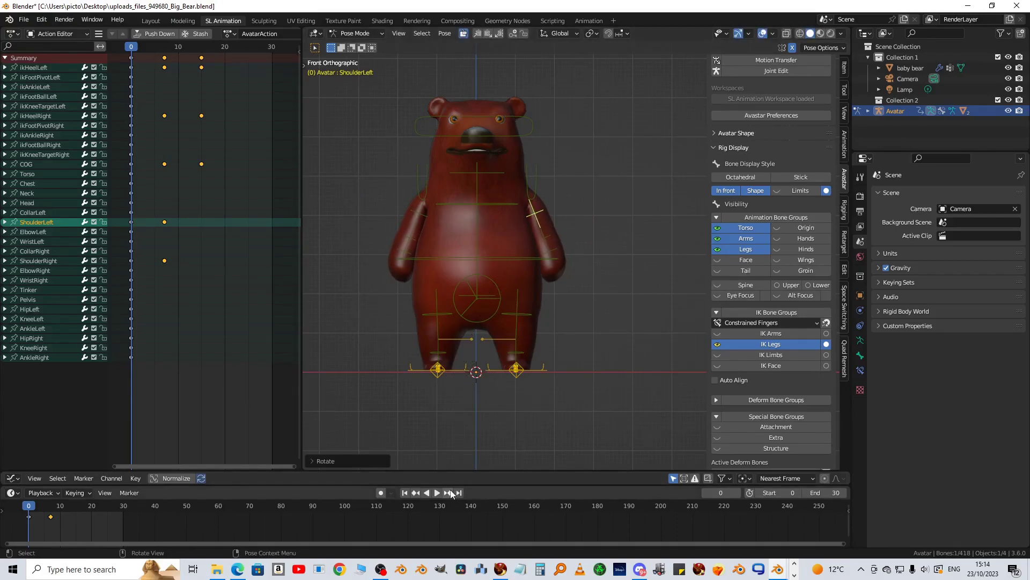
left_click(513, 34)
left_click(437, 493)
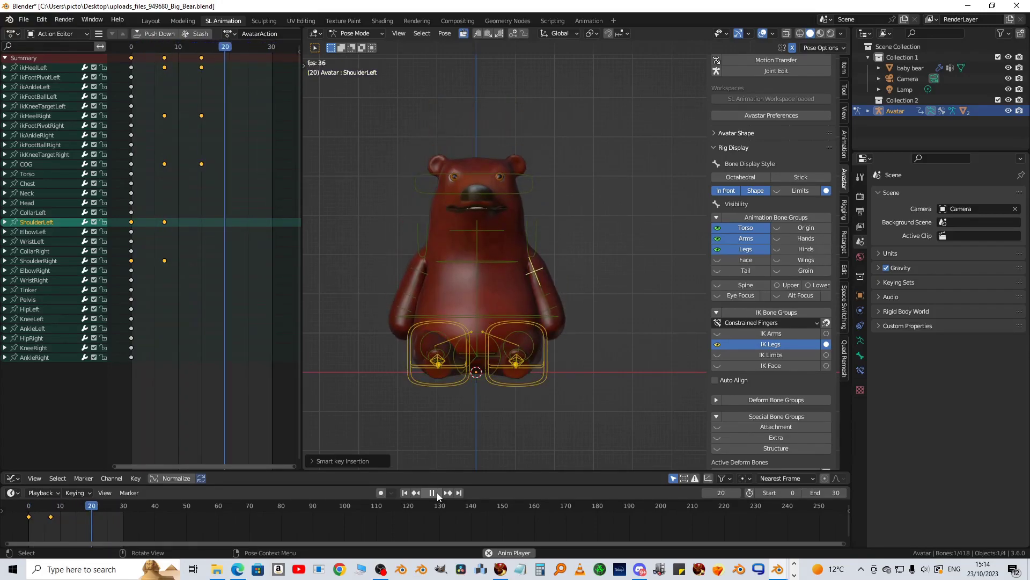
left_click(437, 492)
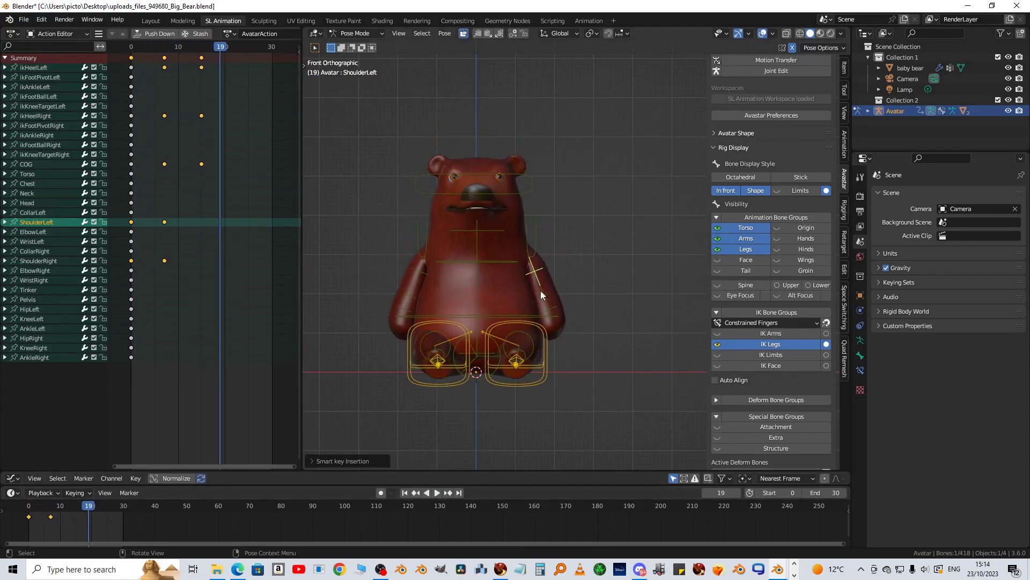
At frame 3, rotate ShoulderLeft by about -26° to swing both arms outward, keyframe the pose and review playback from front and side.
left_click_drag(219, 45, 146, 40)
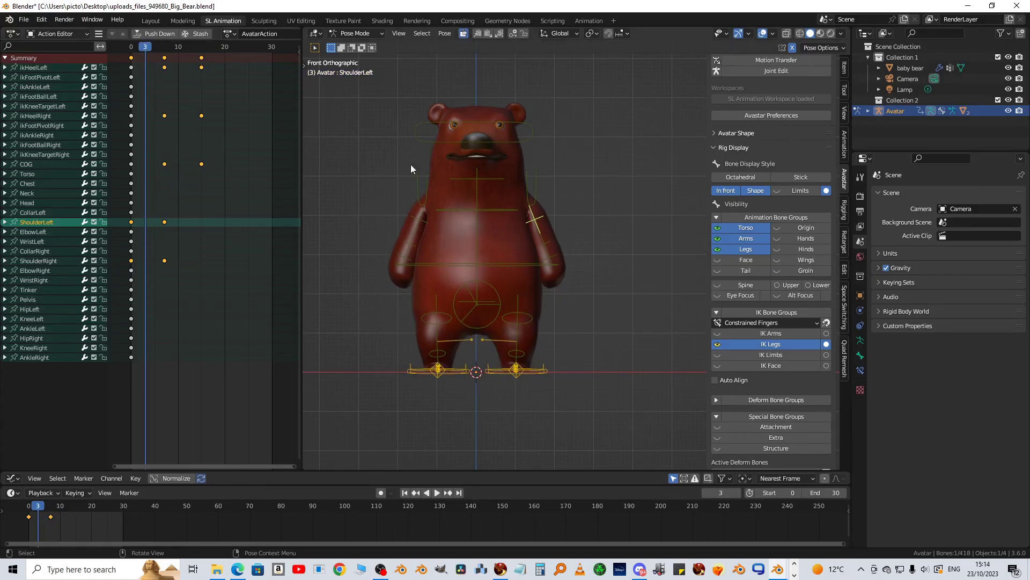
key("r")
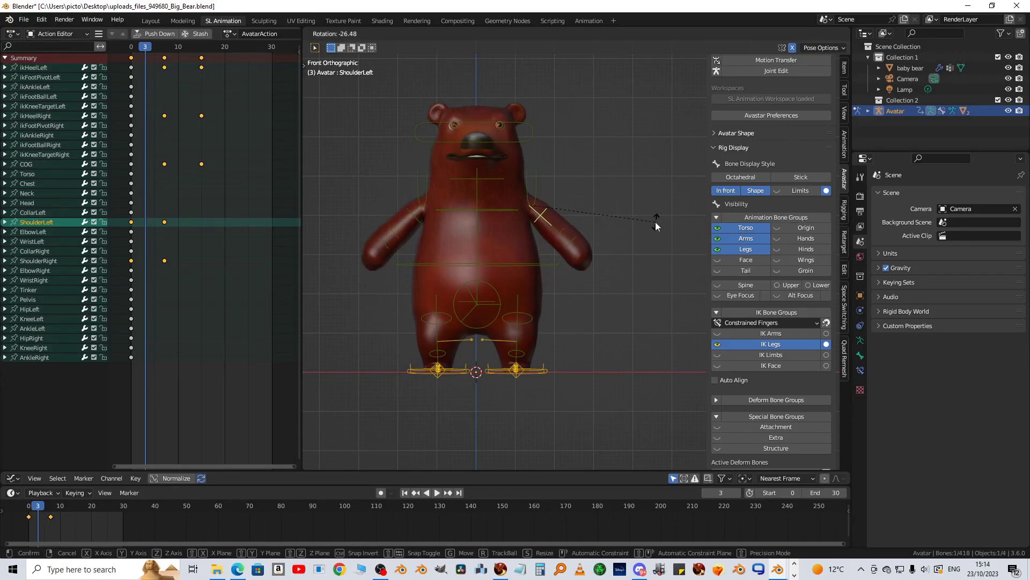
left_click(646, 236)
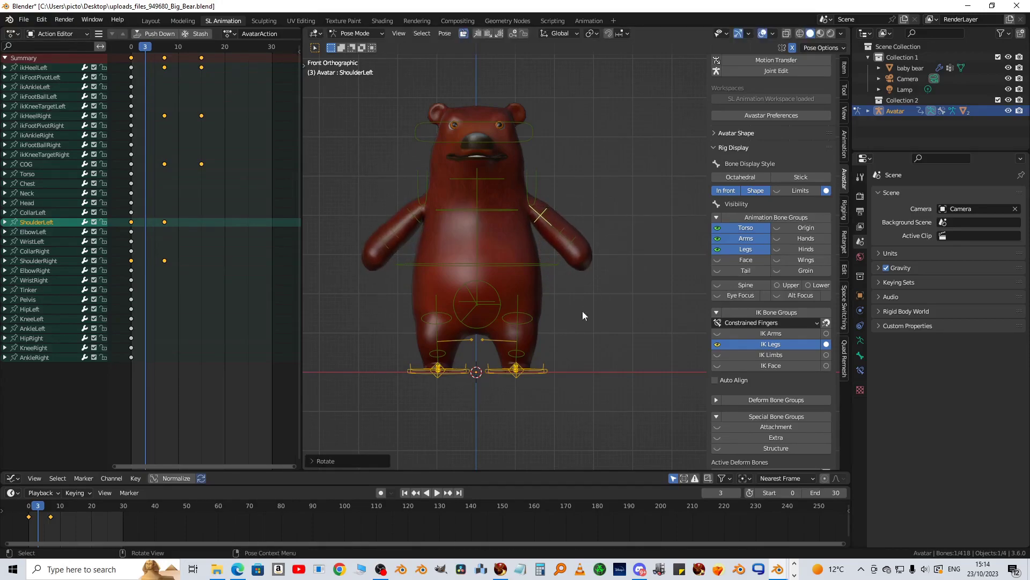
left_click(511, 34)
left_click(436, 492)
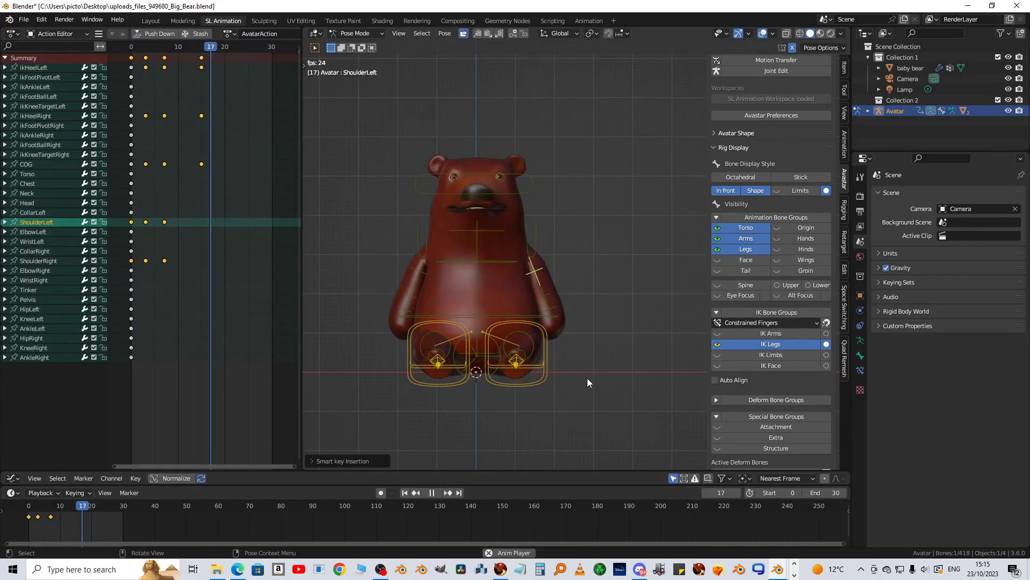
key("KP_3")
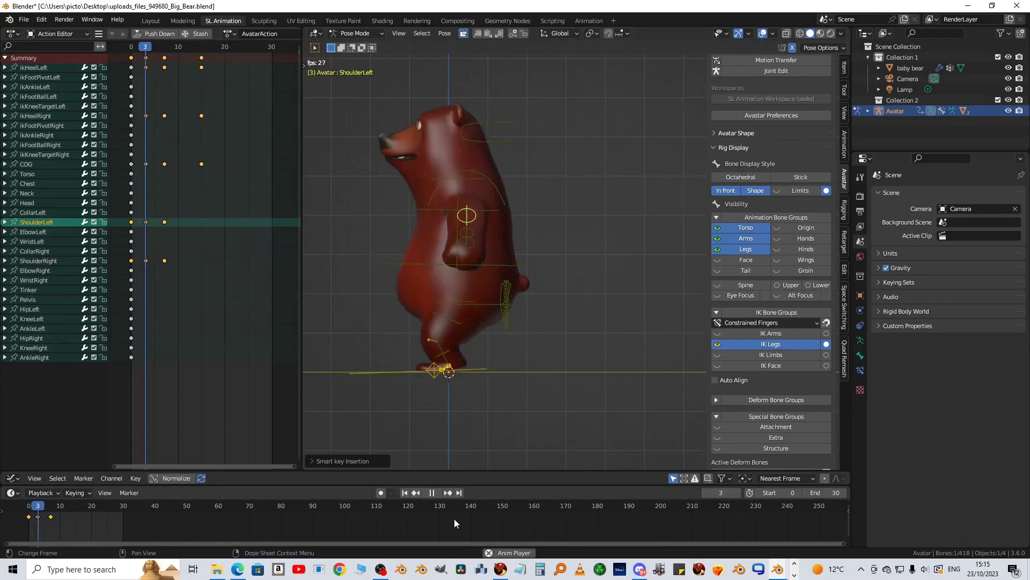
left_click(431, 492)
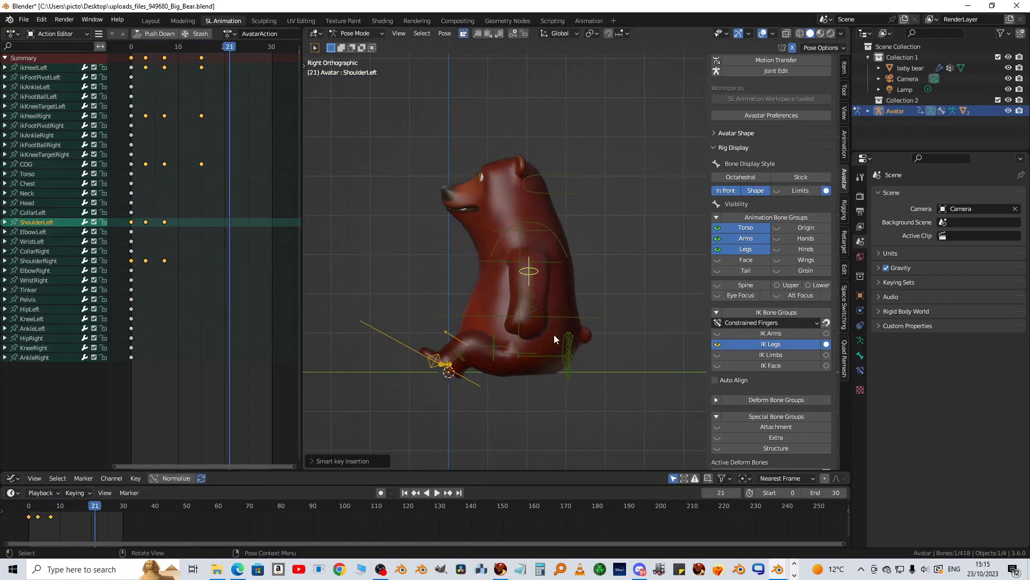
At frame 7, rotate the Torso bone in side view to lean the bear's upper body forward.
scroll(555, 334, "up", 5)
scroll(555, 335, "down", 4)
middle_click_drag(552, 339, 594, 288, "shift")
left_click_drag(225, 50, 165, 48)
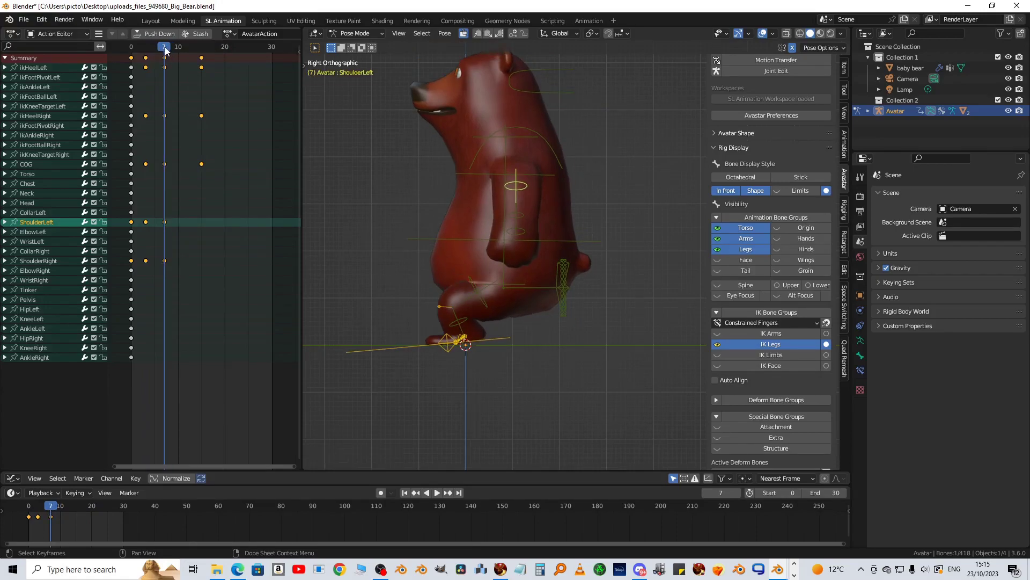
left_click(595, 241)
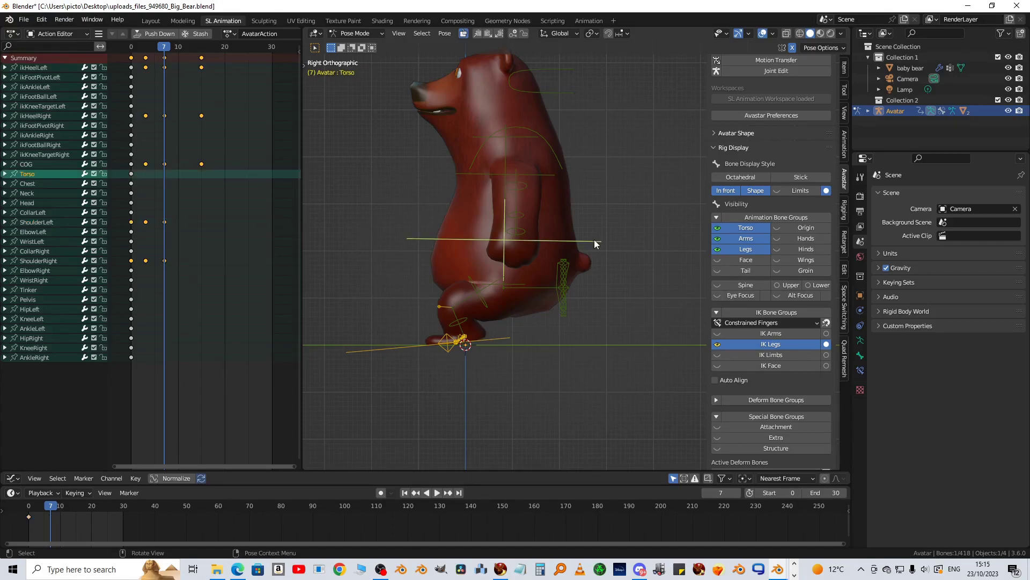
key("r")
left_click(610, 214)
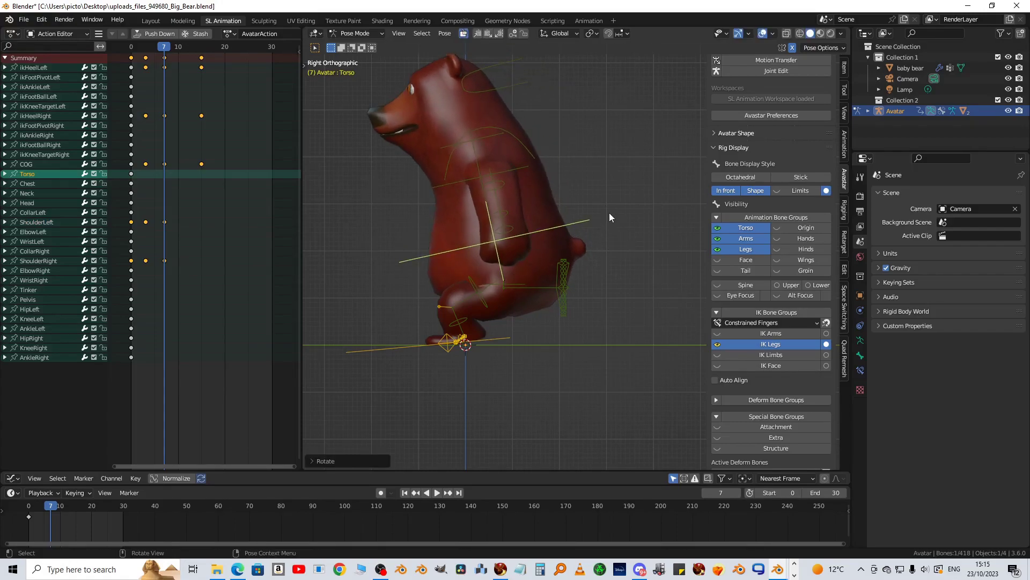
Rotate the Chest bone by about -12° to bend the bear further forward, keyframe the pose and play the animation.
left_click(528, 171)
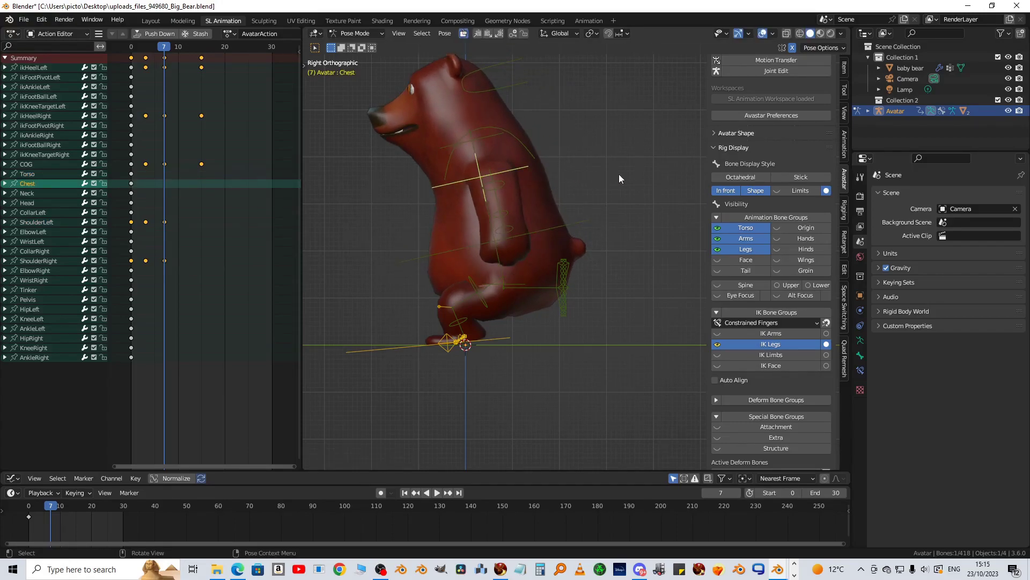
key("r")
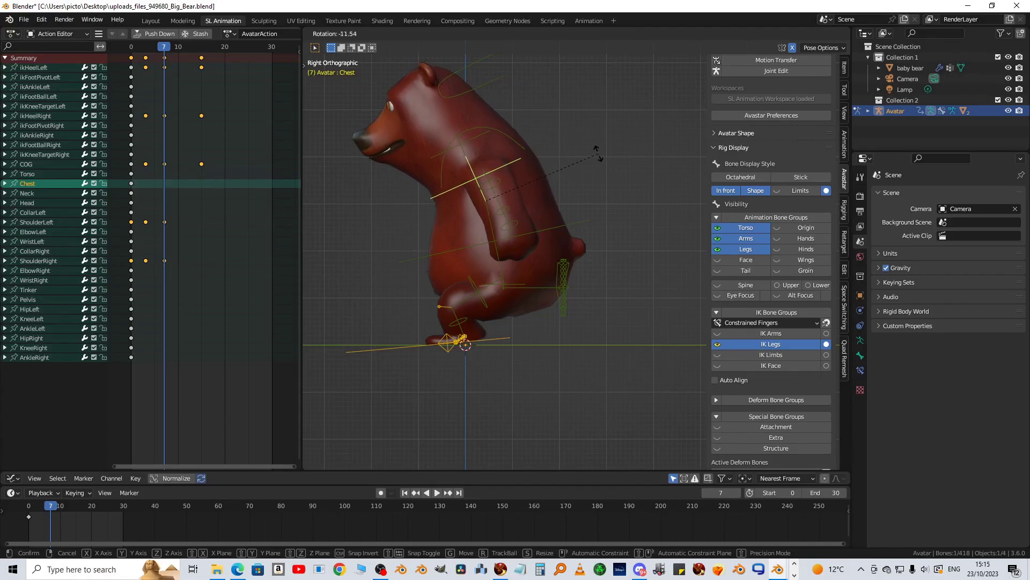
left_click(598, 155)
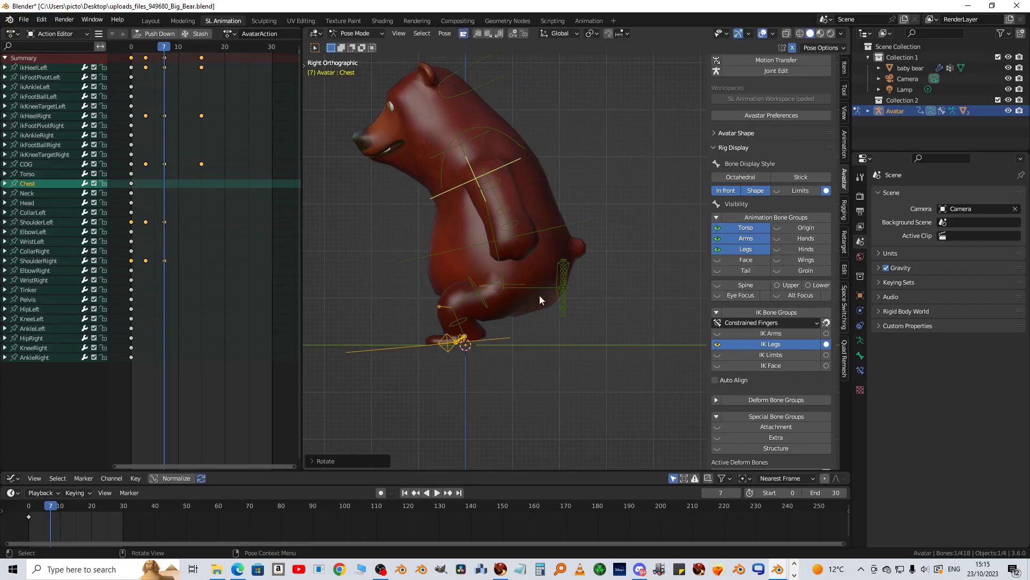
left_click(514, 34)
left_click(438, 493)
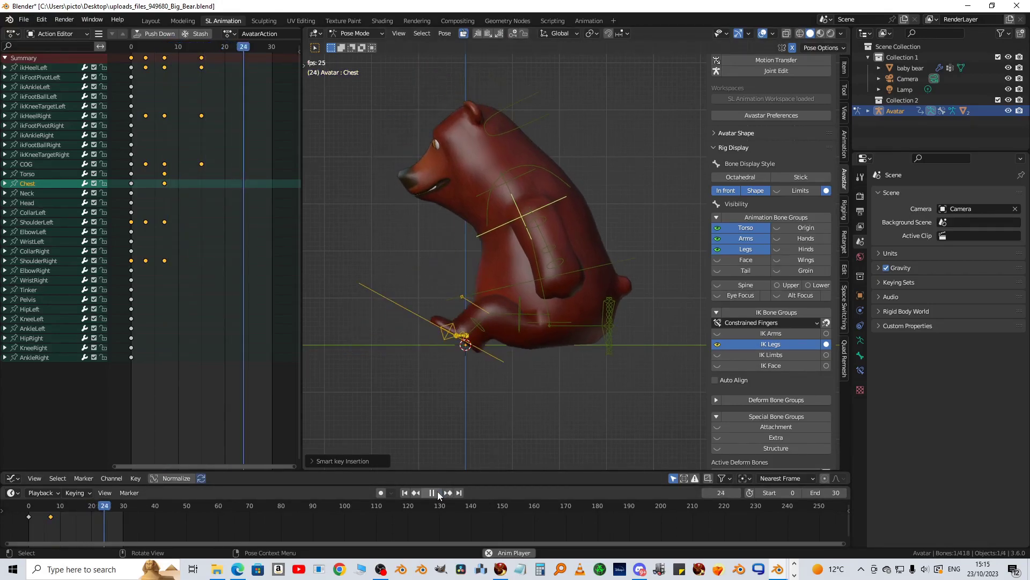
left_click(438, 493)
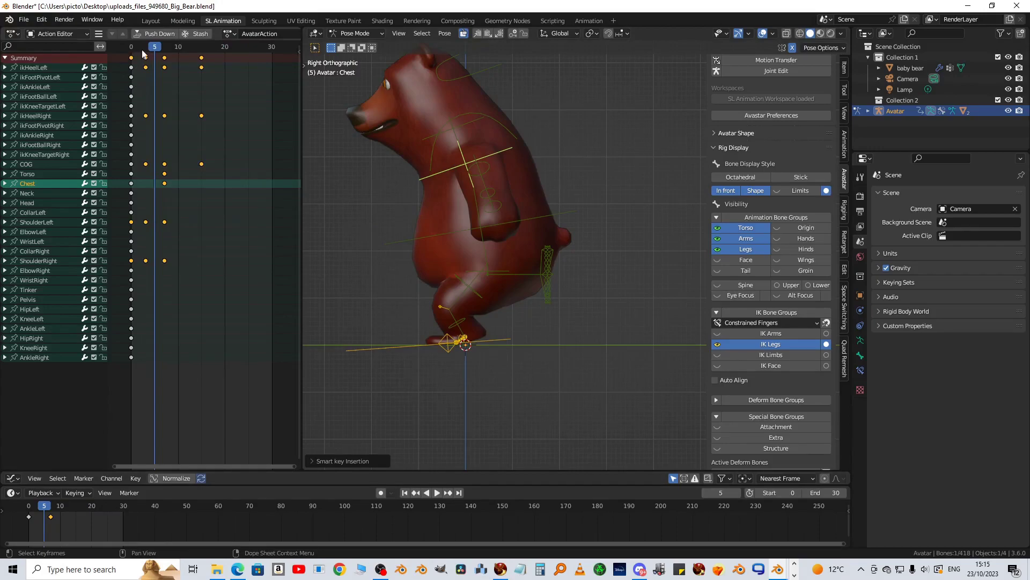
At frame 15, clear the rotation of the Chest and Torso bones to straighten the seated bear, and keyframe the pose.
left_click_drag(153, 51, 201, 59)
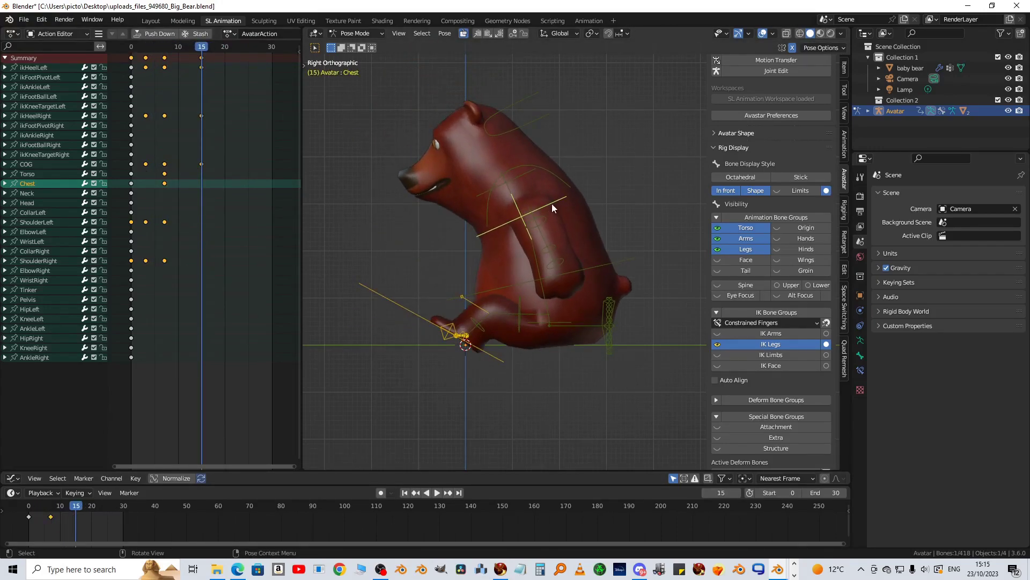
left_click(628, 260, "shift")
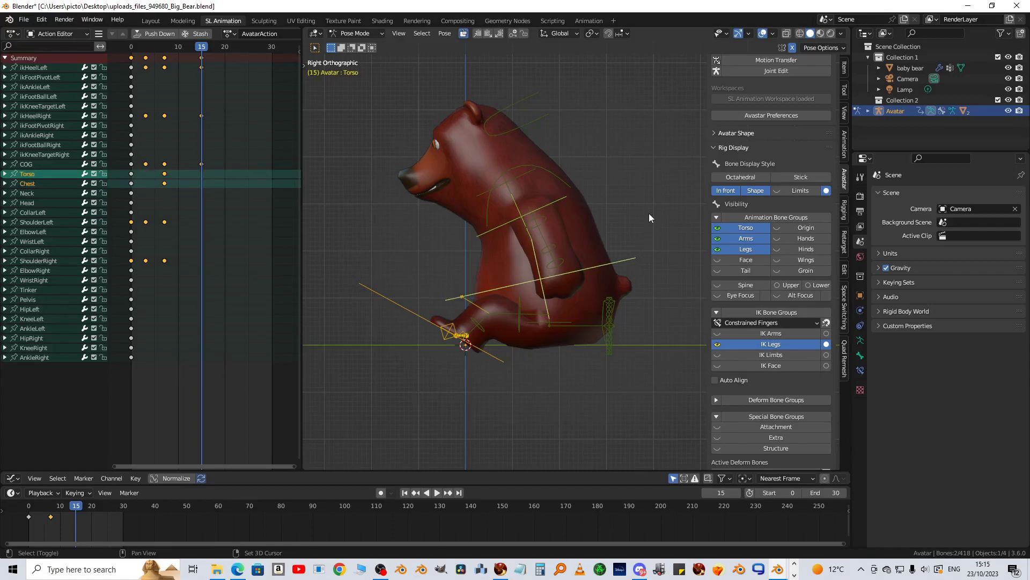
key("alt+r")
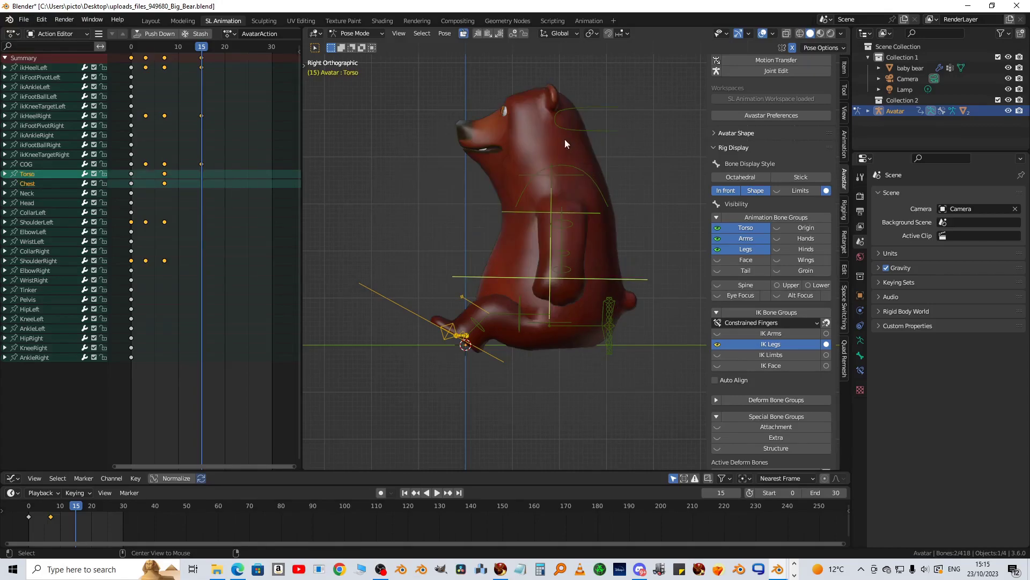
left_click(513, 33)
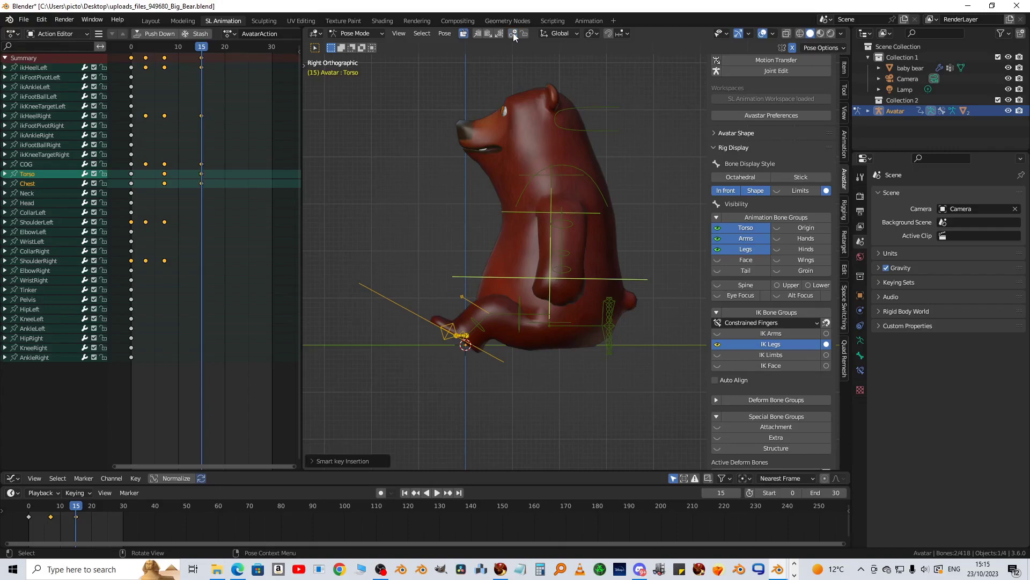
Play the whole sit-down animation and check the movement from an angled view, finishing in the right side view.
left_click(438, 492)
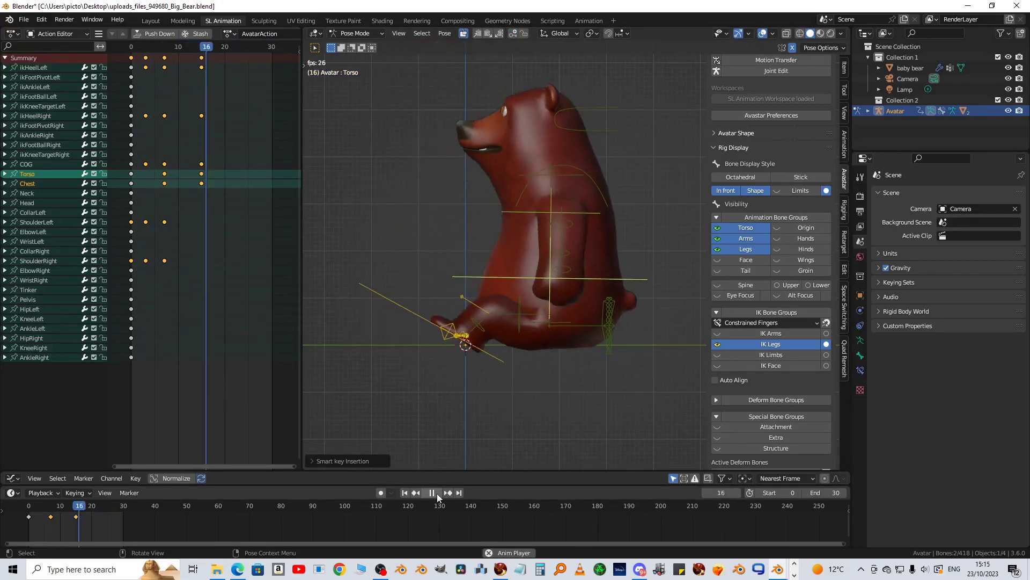
middle_click_drag(472, 400, 436, 385)
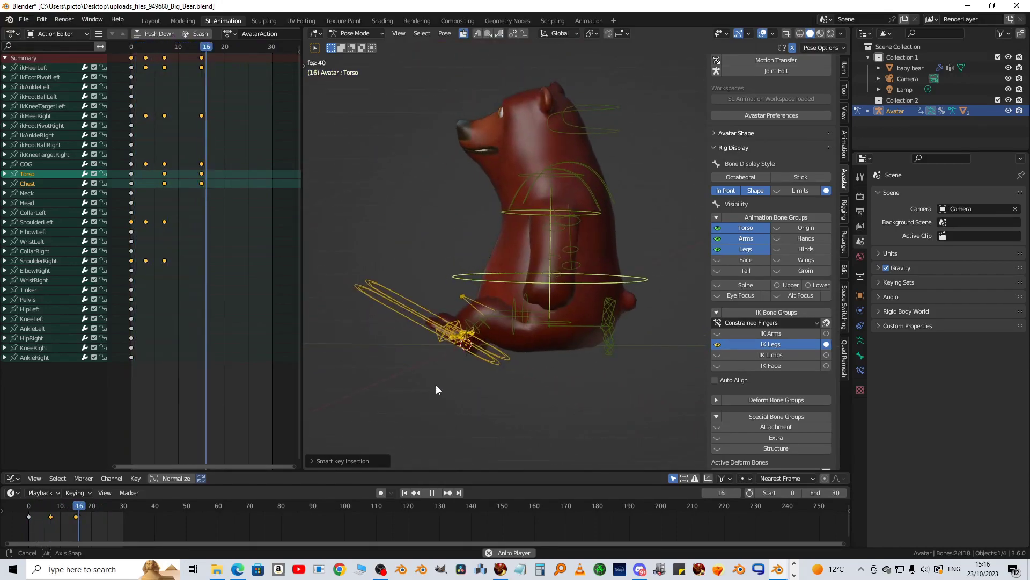
left_click(431, 492)
key("KP_3")
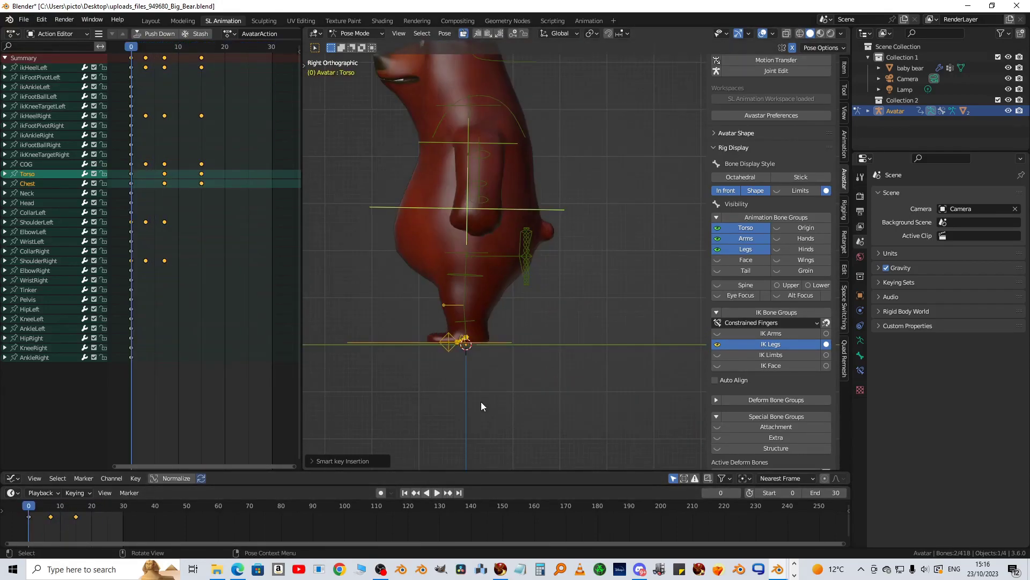
middle_click_drag(546, 388, 573, 410, "shift")
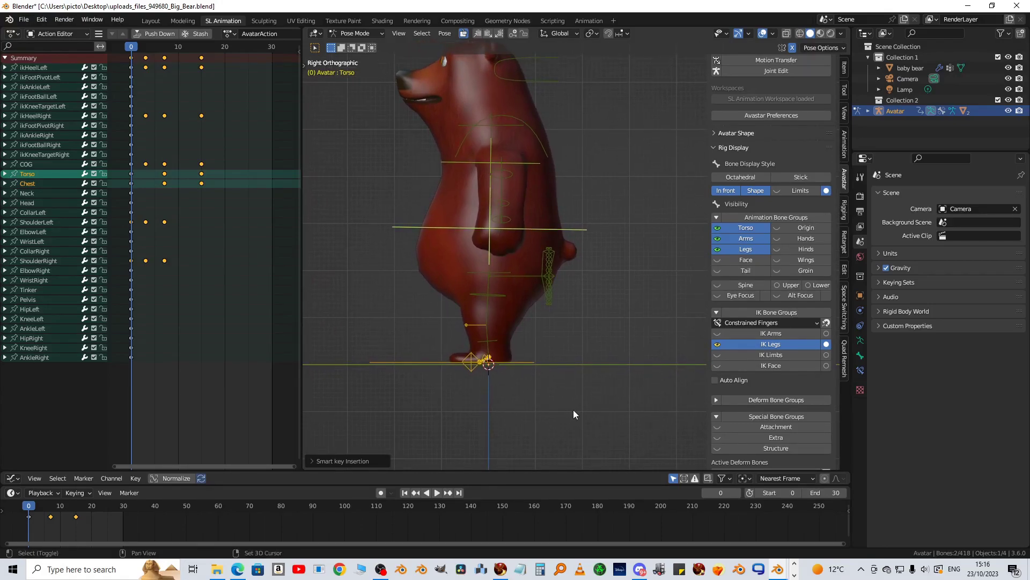
In the scene's Animation Export options, set Ease In to 0.50, Priority to 4 and Compression to 0.00.
left_click(860, 203)
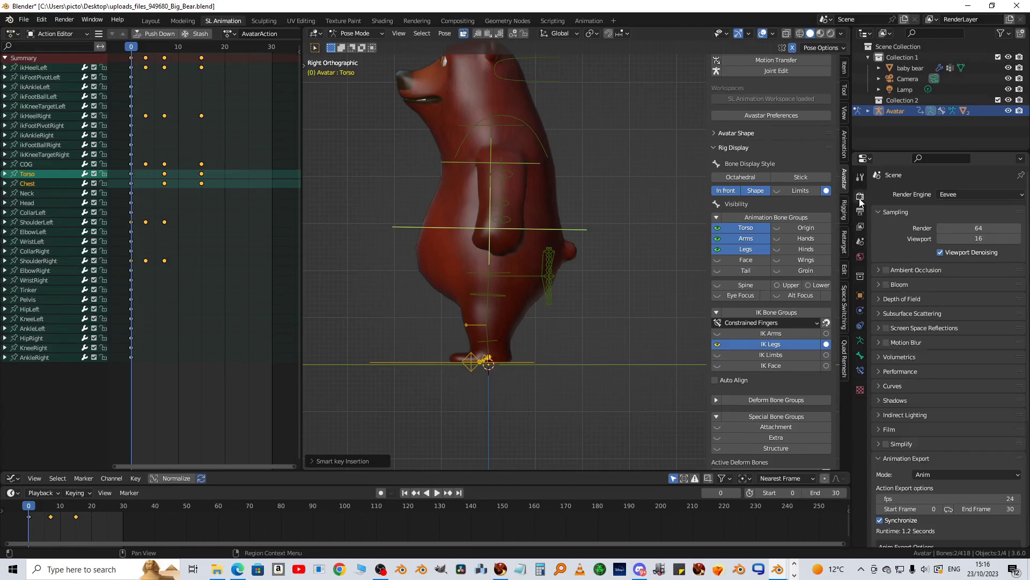
scroll(933, 436, "down", 6)
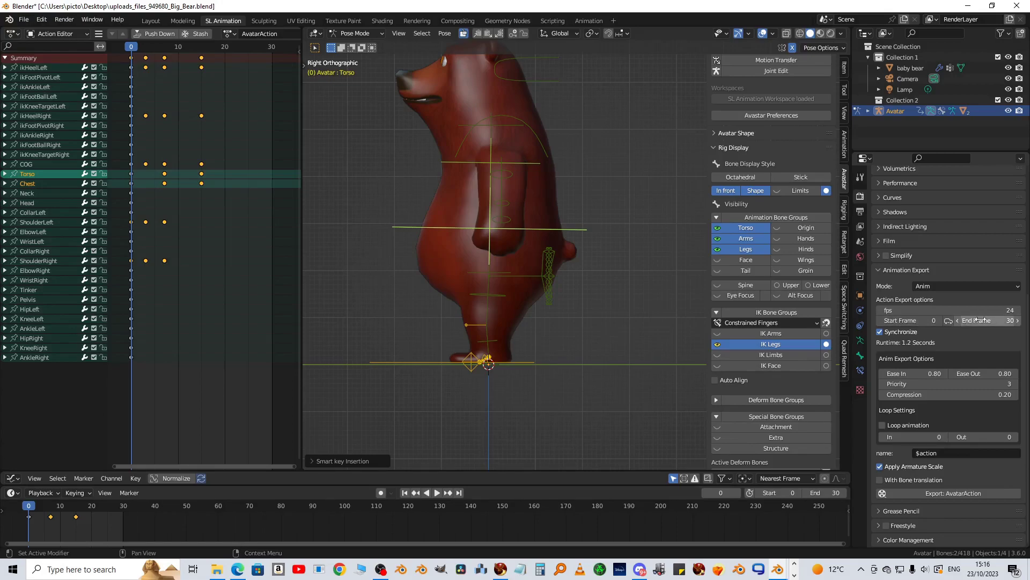
left_click(922, 374)
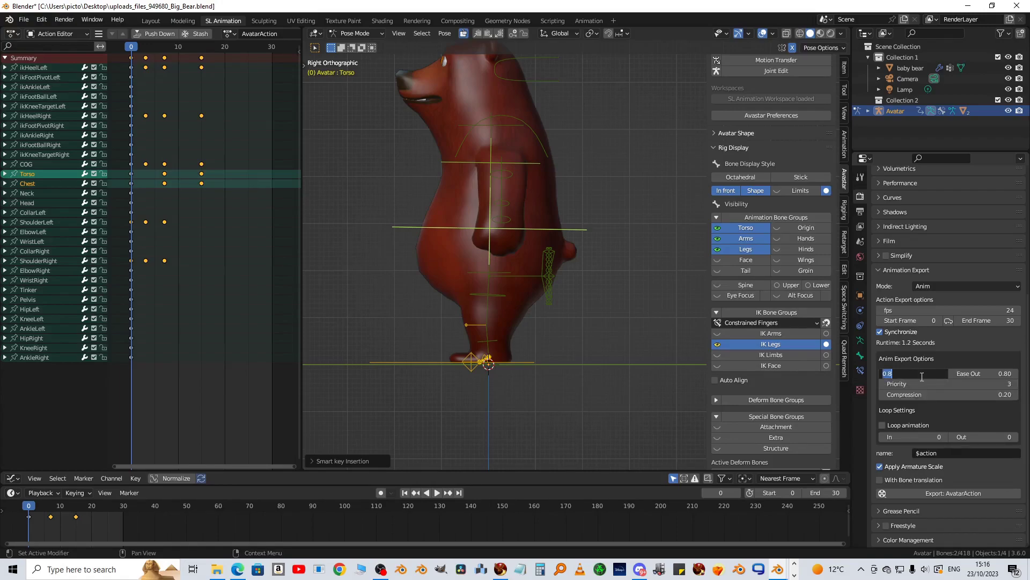
left_click_drag(888, 375, 903, 374)
type("5")
left_click(974, 424)
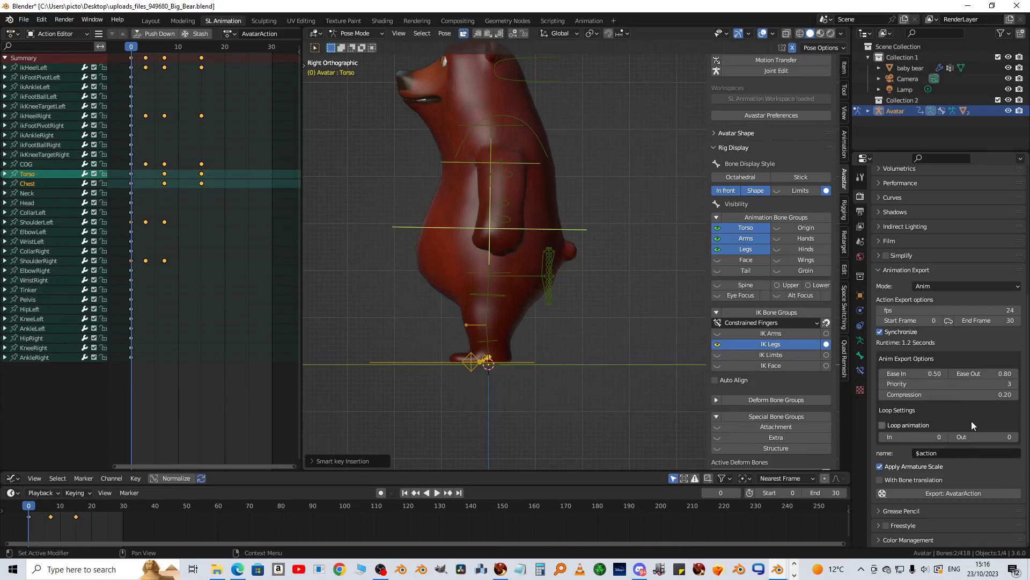
left_click(1015, 384)
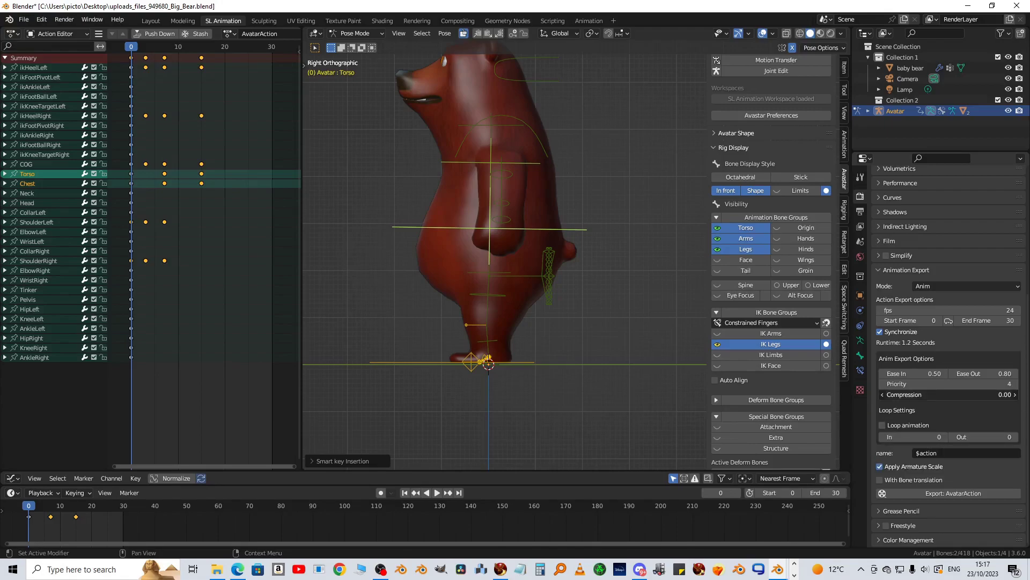
Enable looping in the animation export options, play the animation once more, and set the loop In frame to 30.
left_click(881, 424)
left_click(437, 493)
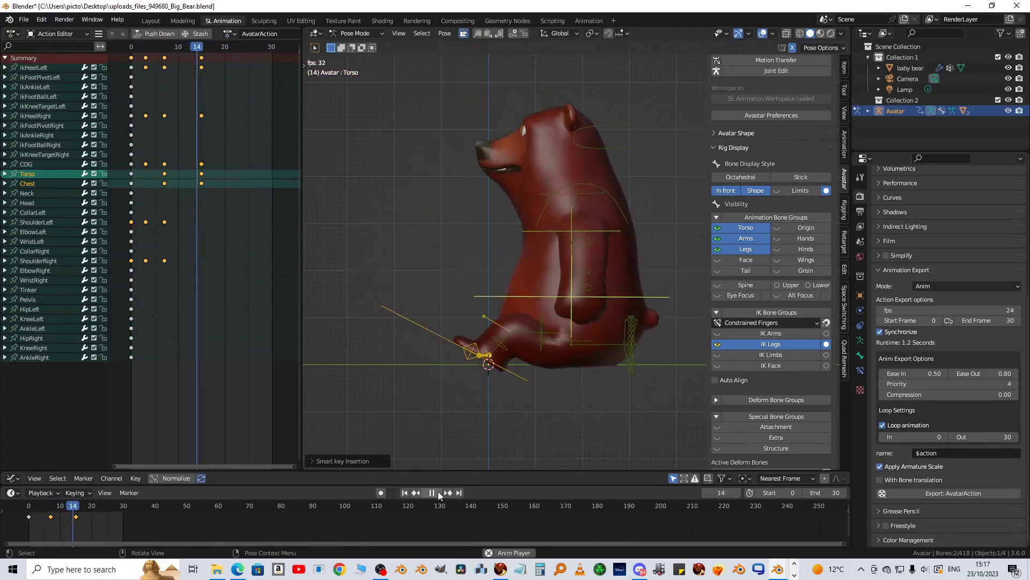
left_click(438, 493)
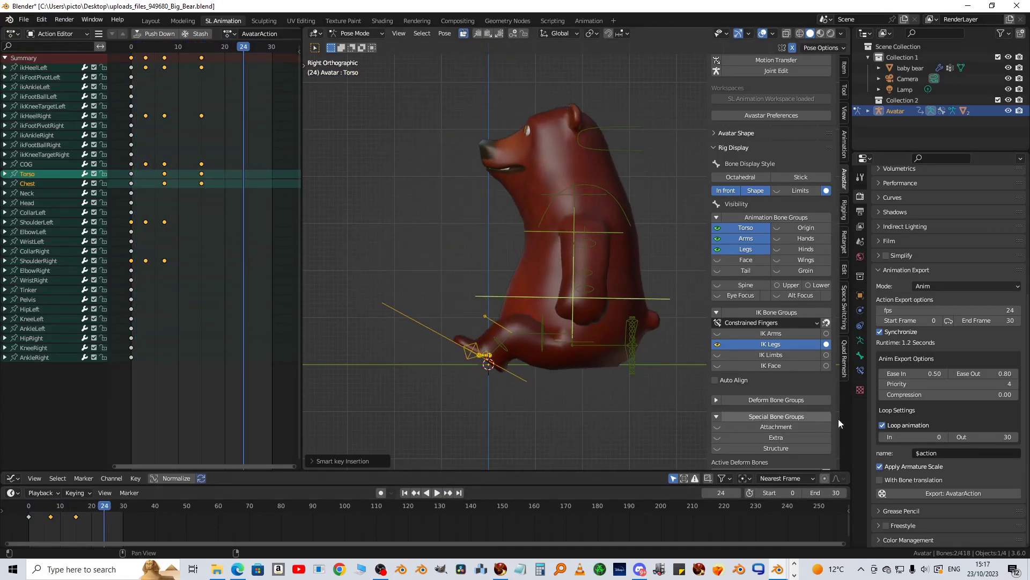
left_click(928, 439)
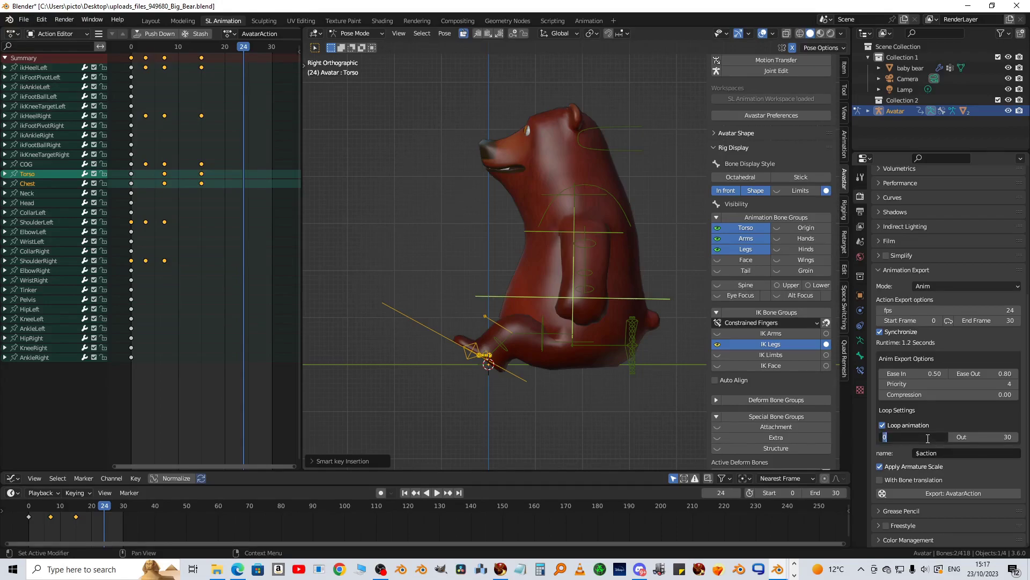
type("30")
key("Return")
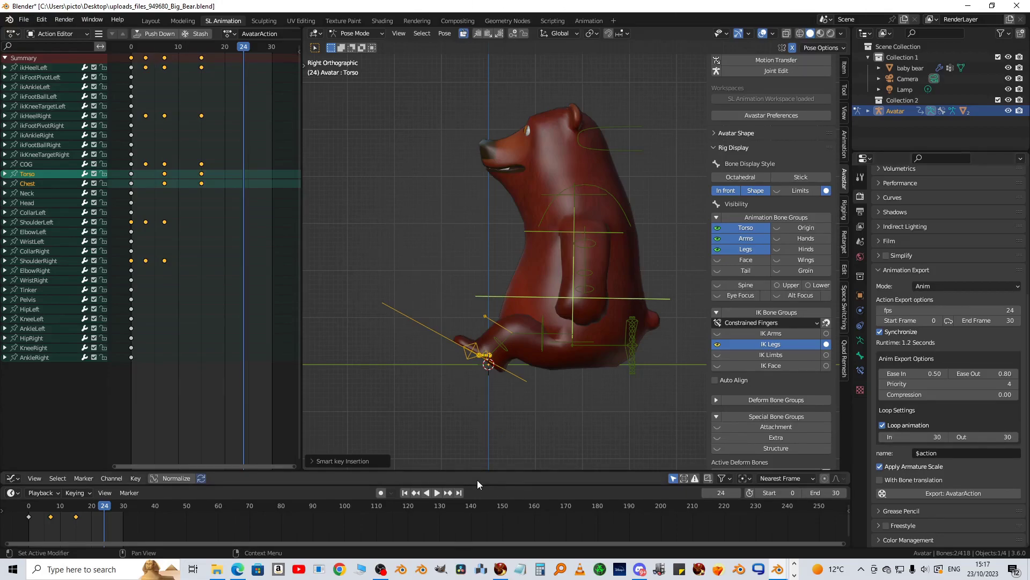
Delete the Head and Neck bone channels from the avatar's action.
left_click(633, 154)
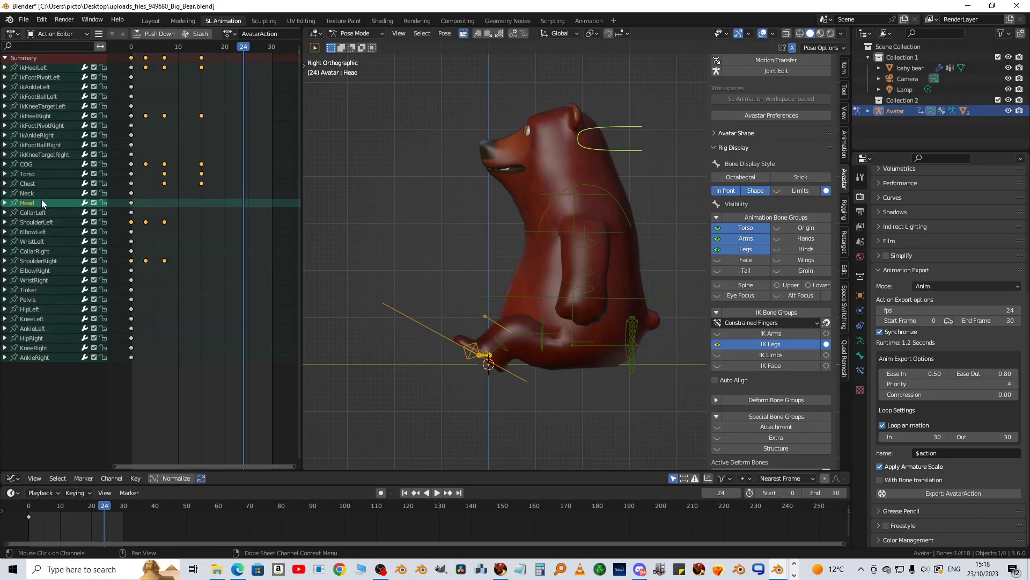
key("Delete")
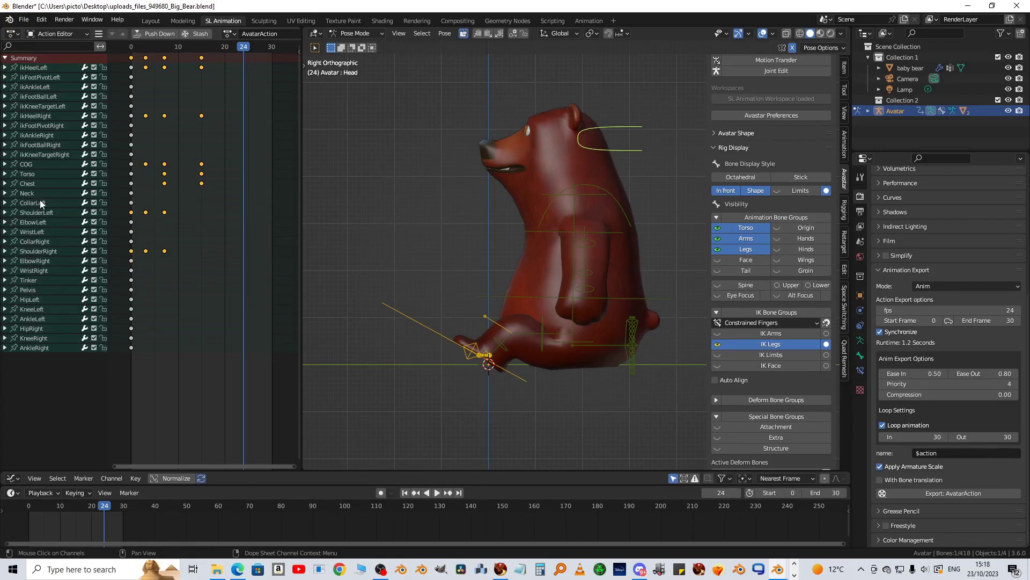
left_click(27, 193)
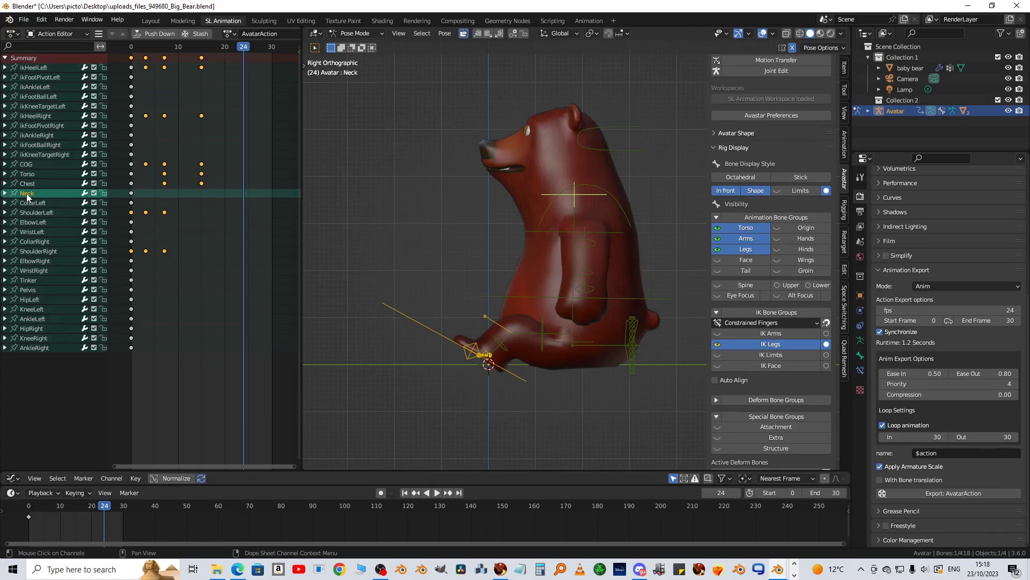
key("Delete")
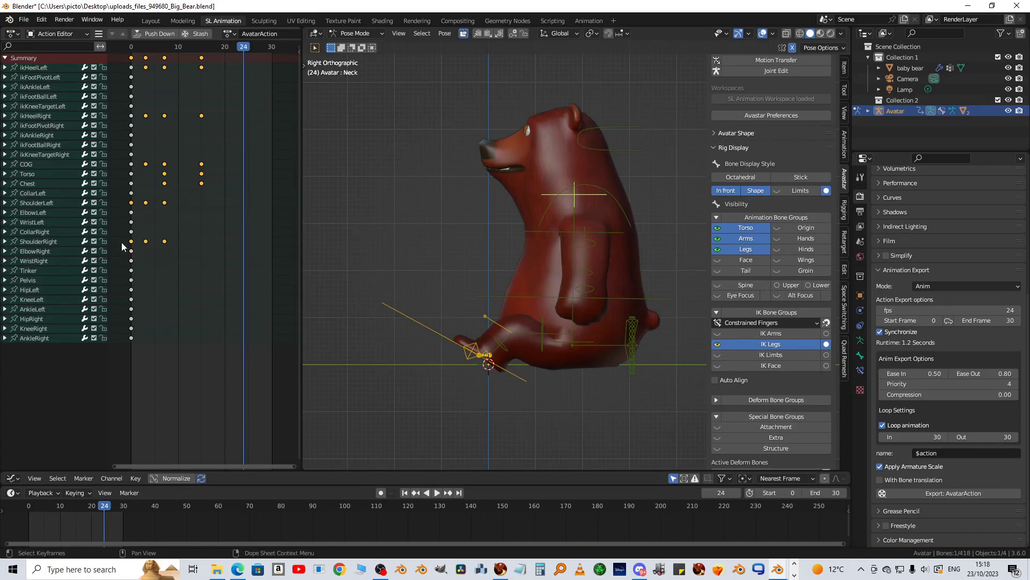
mouse_move(408, 290)
middle_mouse_down()
mouse_move(553, 305)
mouse_move(412, 297)
mouse_move(420, 292)
middle_mouse_up()
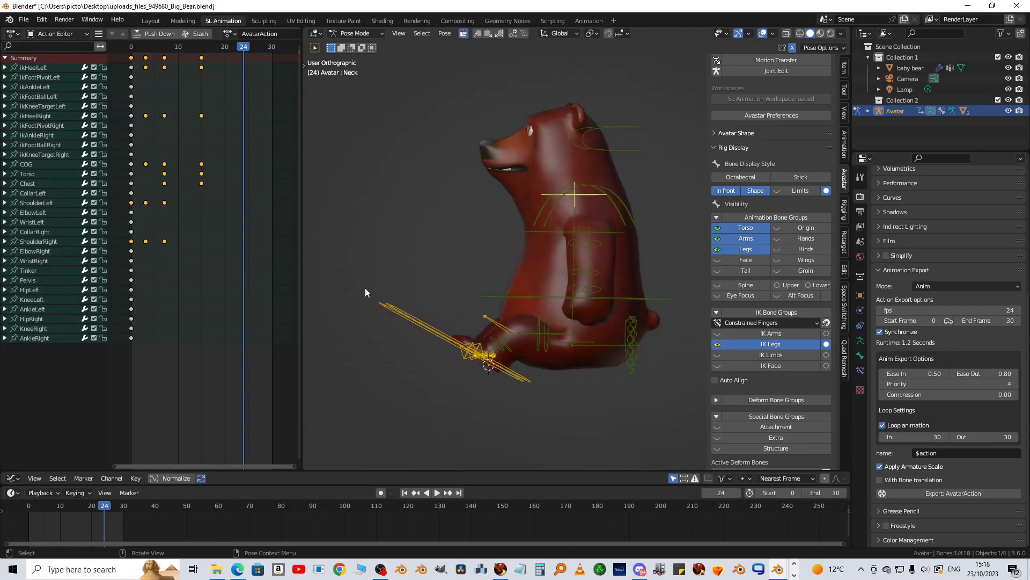
scroll(962, 426, "up", 2)
scroll(961, 426, "down", 2)
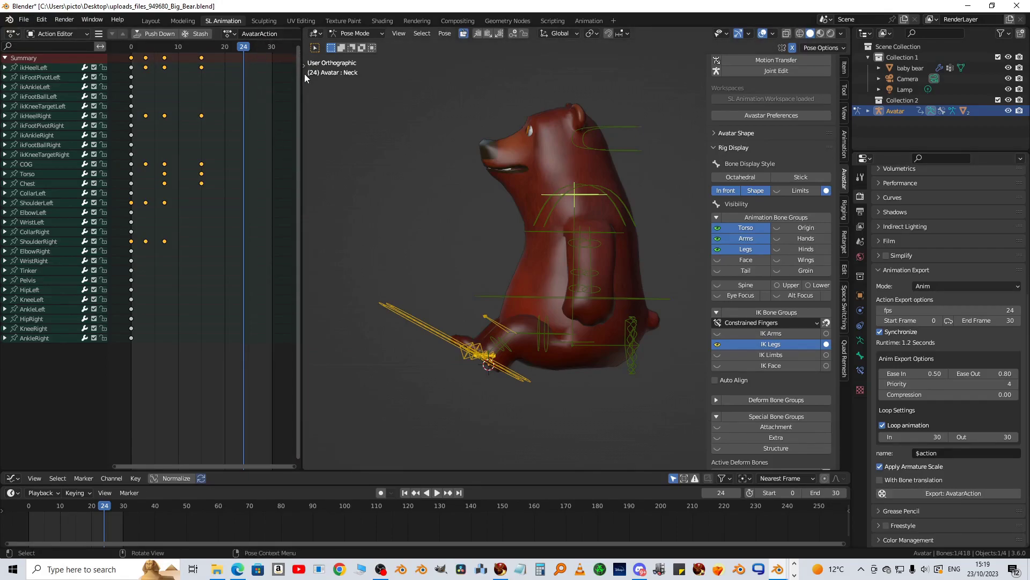
Widen the Action Editor, rename the action to "Bear groundsit" and give it a fake user.
left_click_drag(304, 73, 422, 73)
left_click(260, 34)
type("Bear")
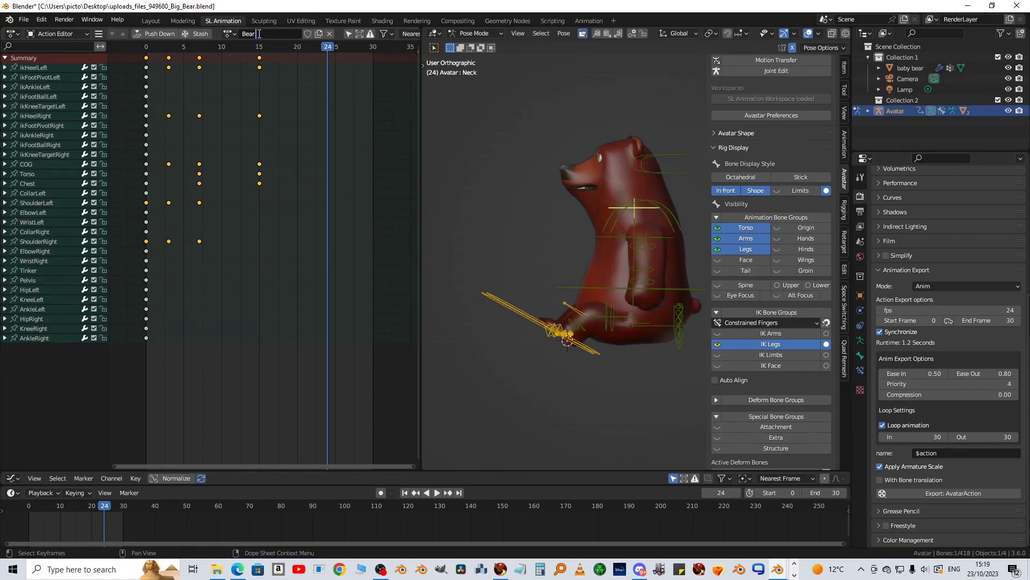
type(" groundsit")
key("Return")
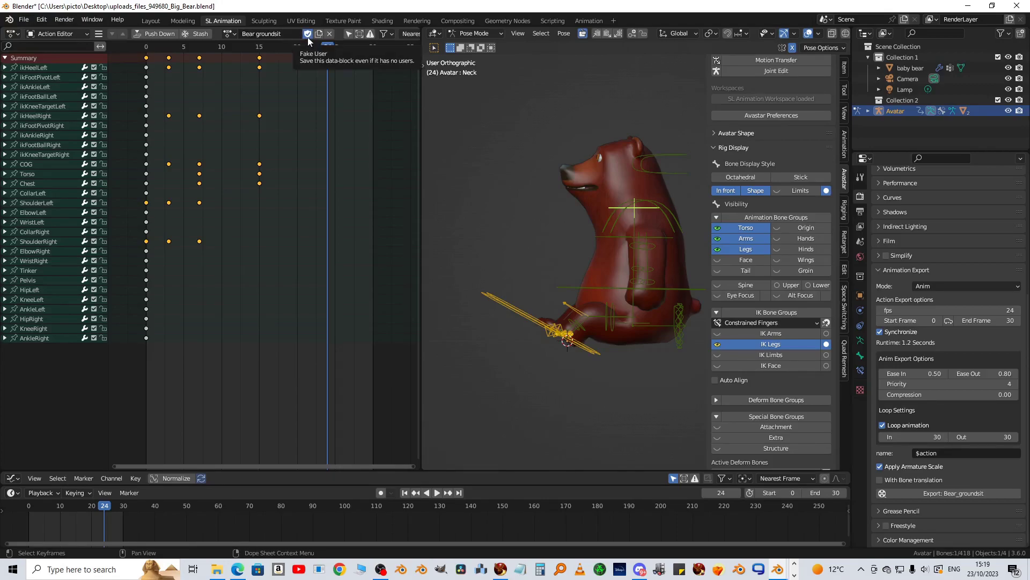
left_click(236, 34)
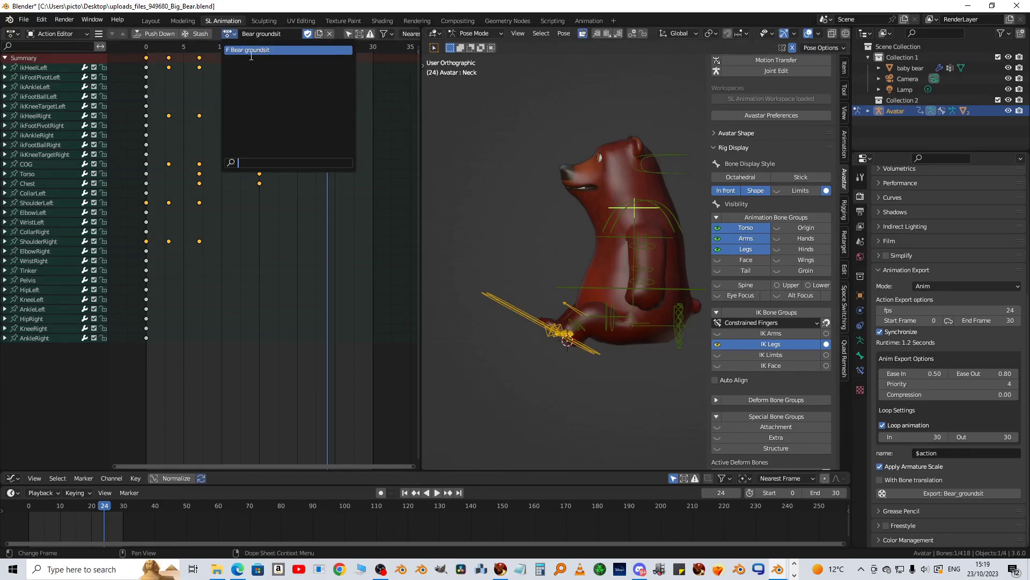
left_click(234, 35)
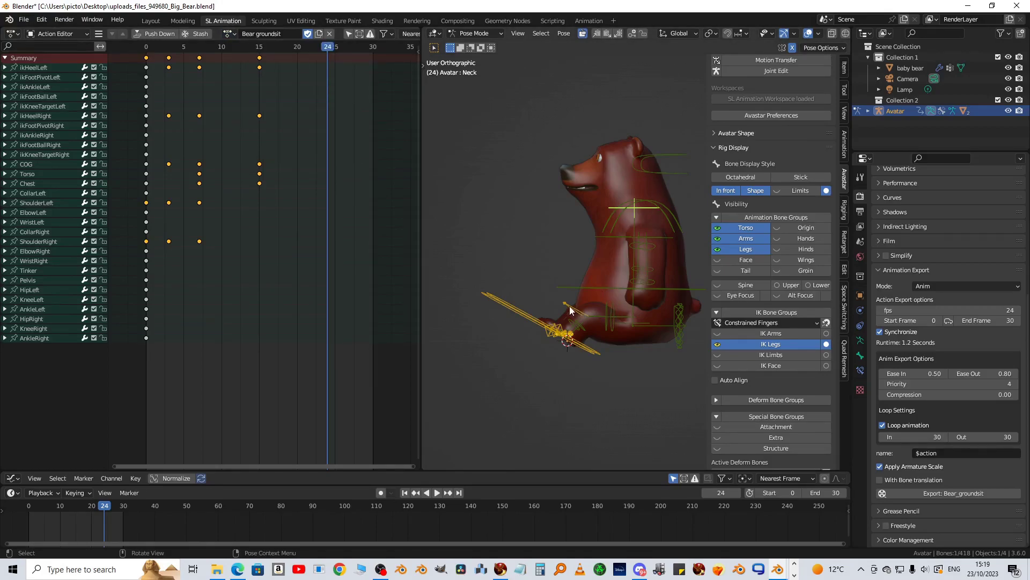
Return to the right side view and export the action to the Desktop as Bear_groundsit.anim, overwriting the existing file.
key("KP_3")
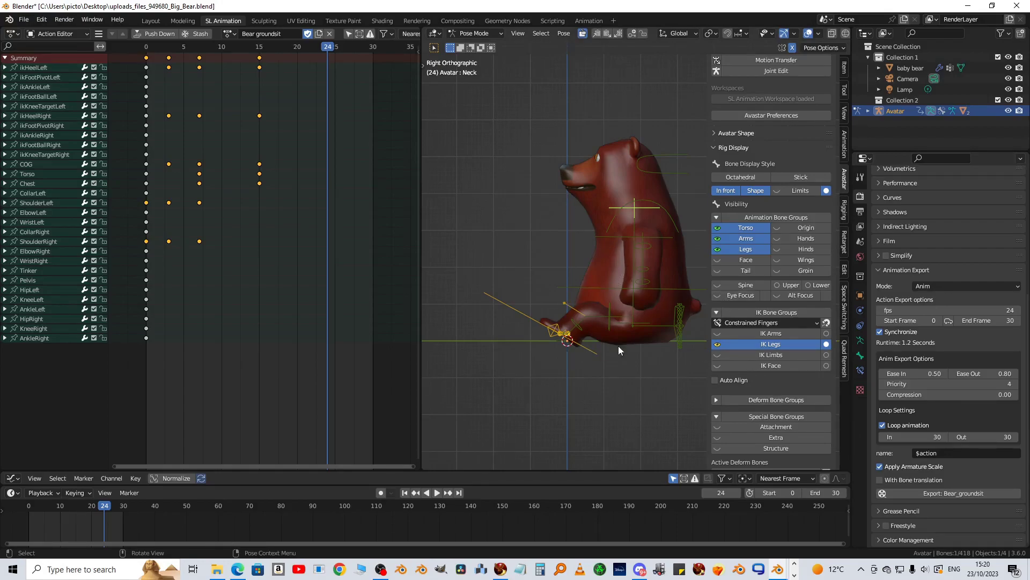
left_click(942, 493)
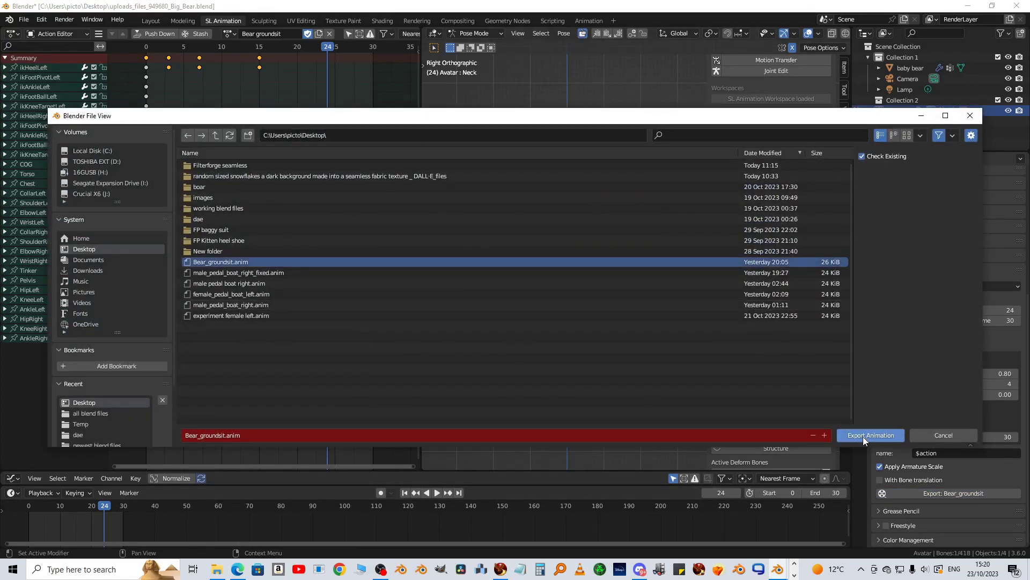
left_click(863, 436)
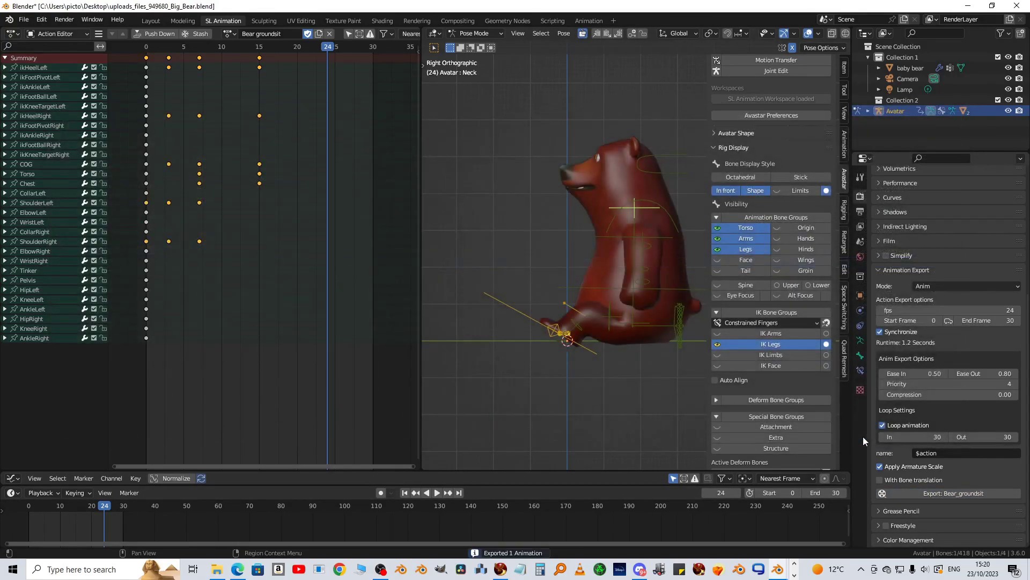
Switch to the Firestorm viewer and upload Bear_groundsit.anim from the Desktop as an animation.
left_click(966, 7)
left_click(116, 17)
mouse_move(122, 160)
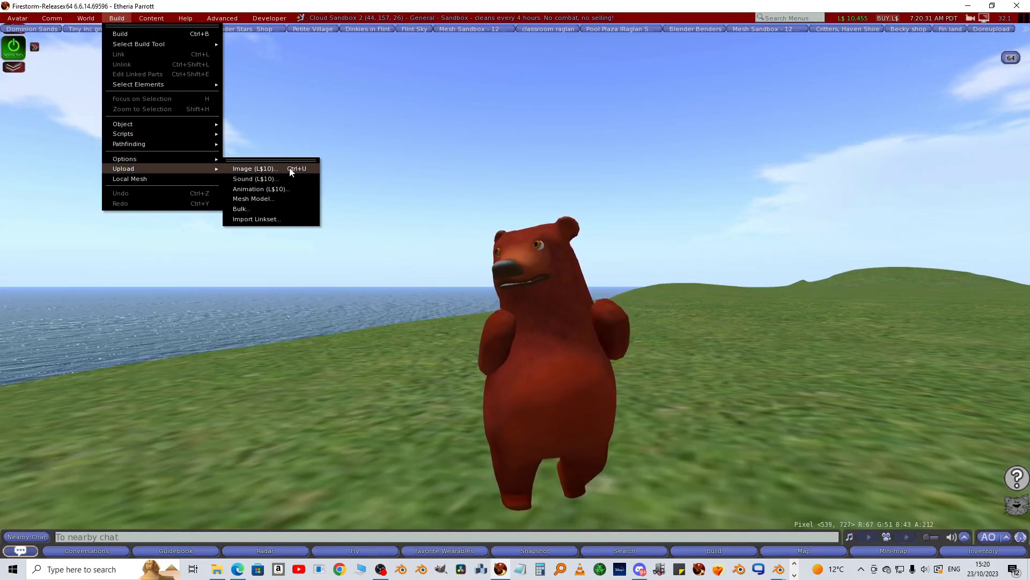
left_click(265, 190)
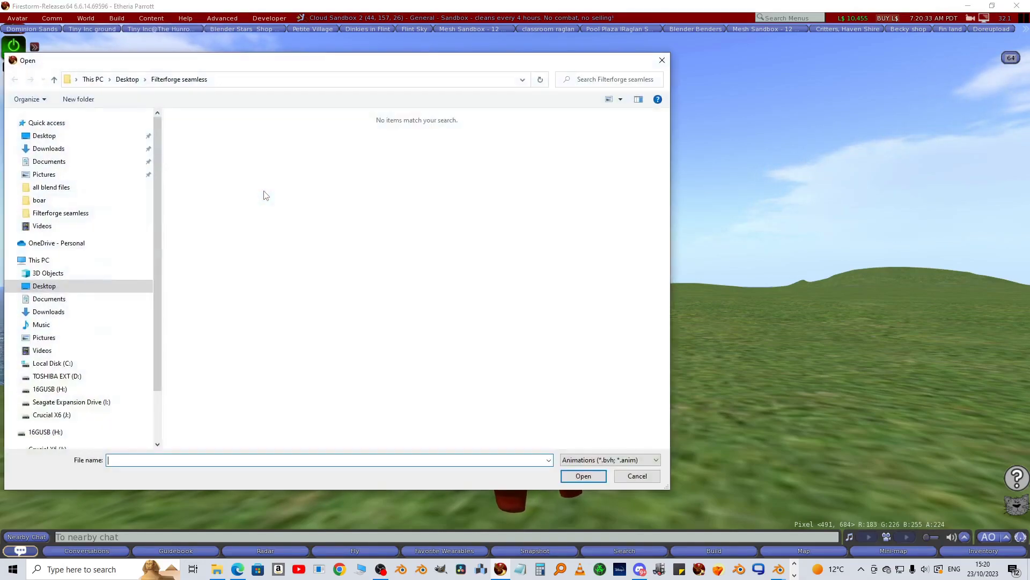
left_click(36, 138)
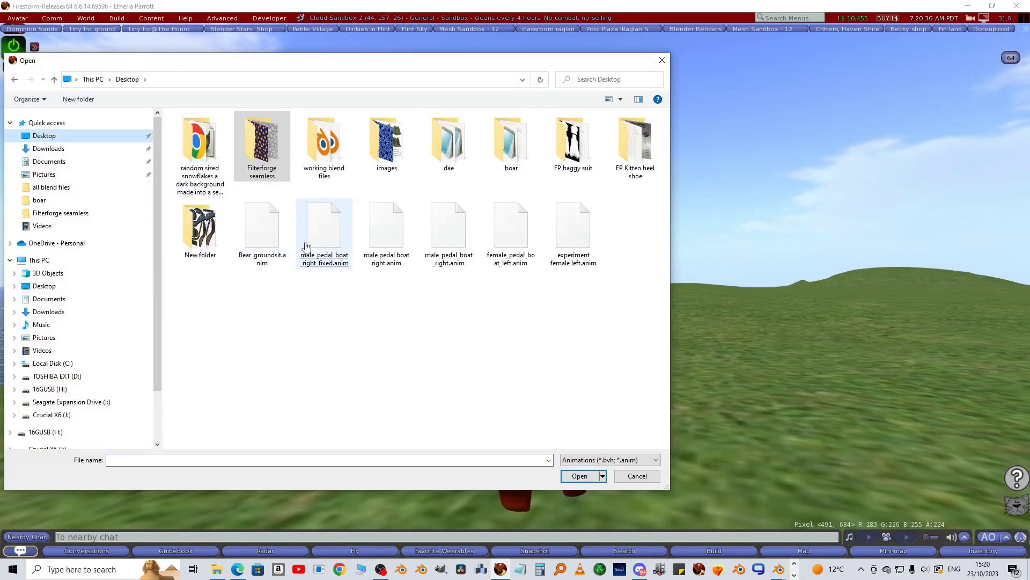
double_click(258, 245)
left_click(507, 308)
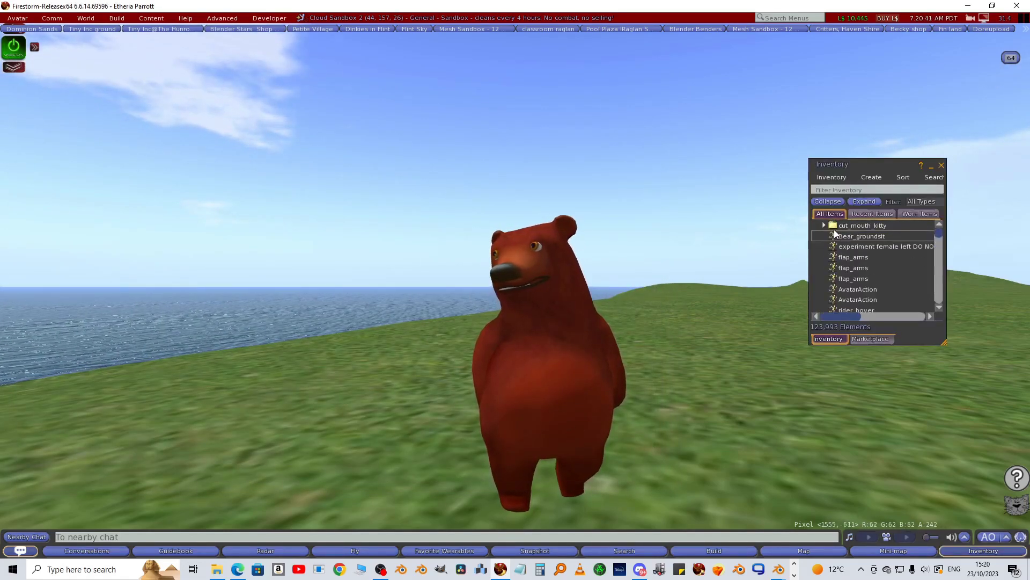
Open the Bear_groundsit animation from the inventory, play it in-world and inspect the bear from several sides.
double_click(876, 236)
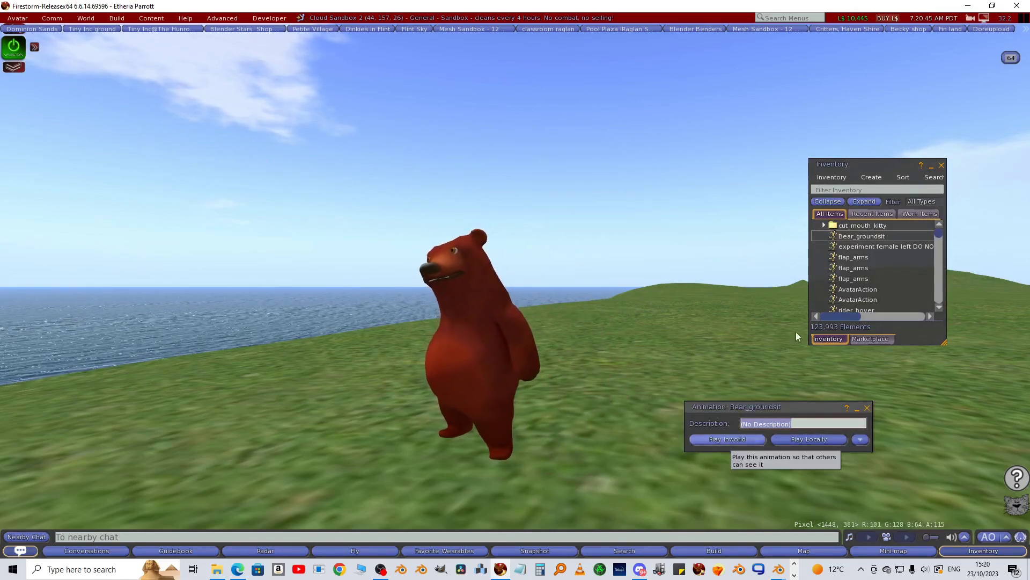
left_click(729, 440)
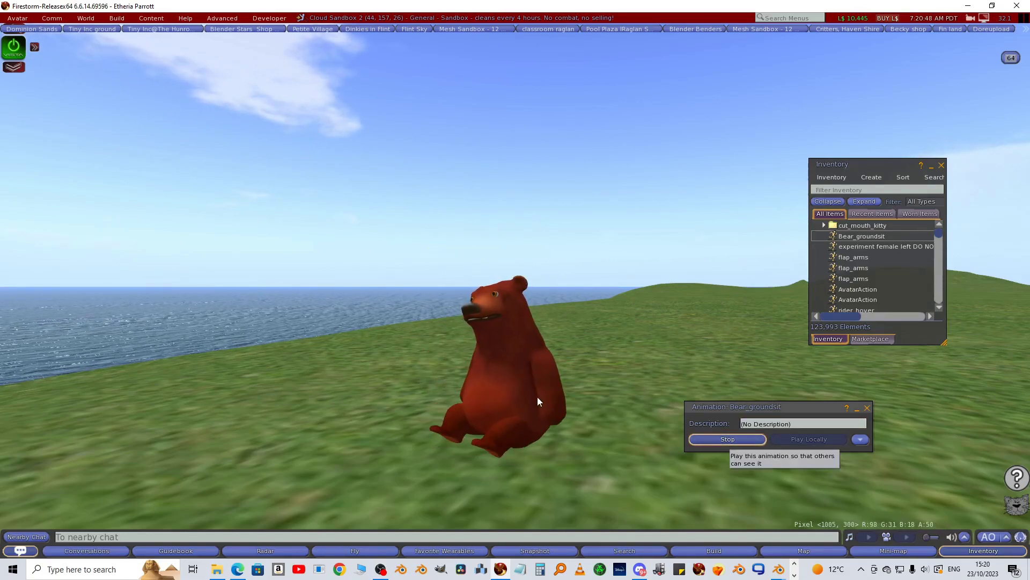
left_click_drag(515, 291, 757, 263, "ctrl+alt")
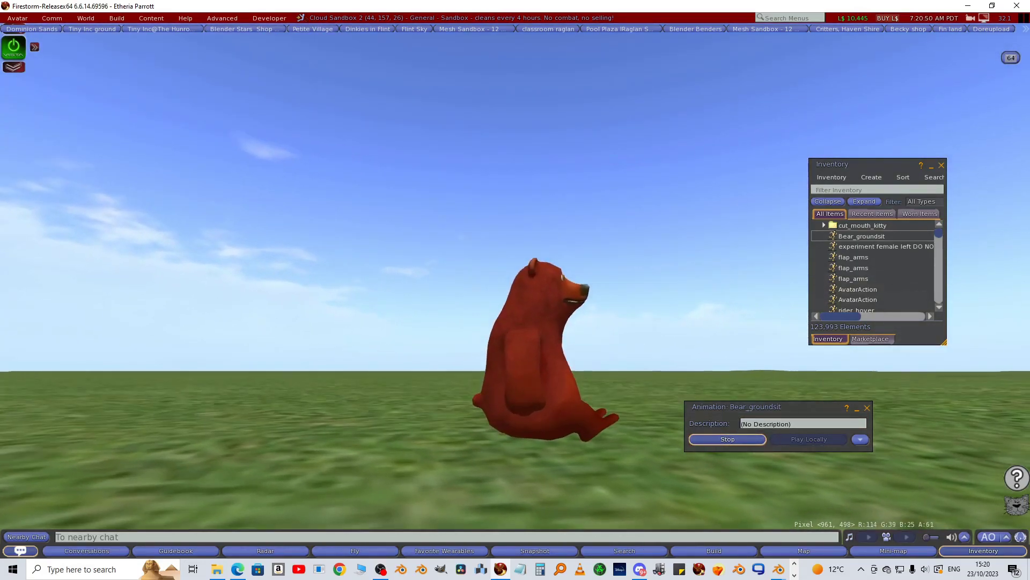
left_click_drag(515, 291, 944, 290, "alt")
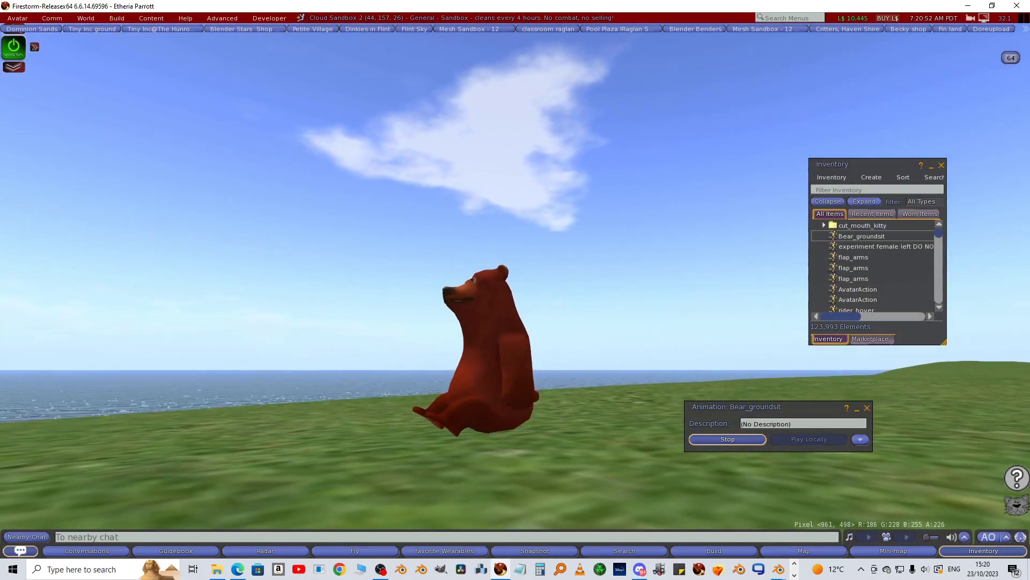
left_click_drag(511, 433, 421, 396, "alt")
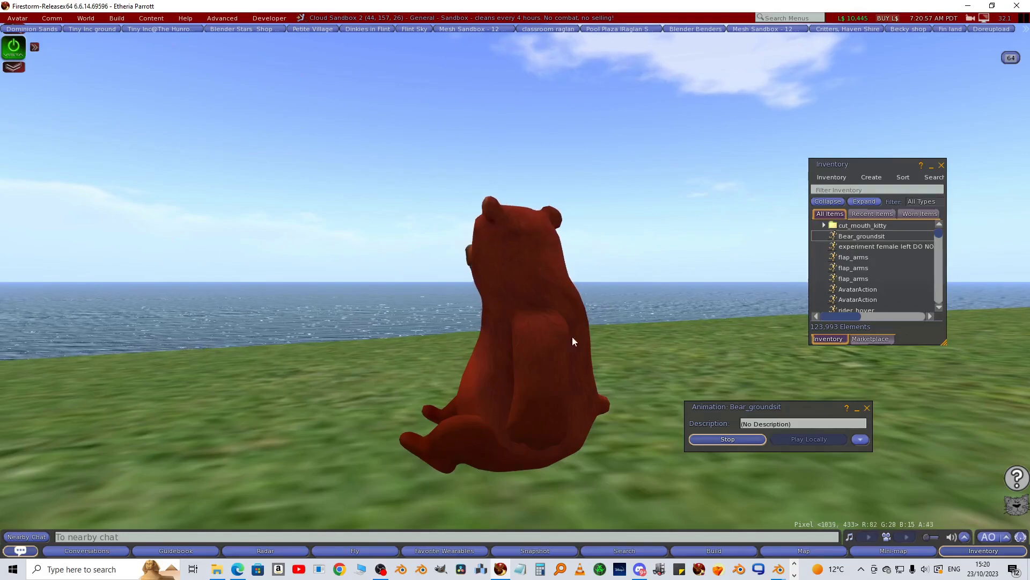
Stop and replay Bear_groundsit in-world, and view the bear from the front.
left_click(726, 437)
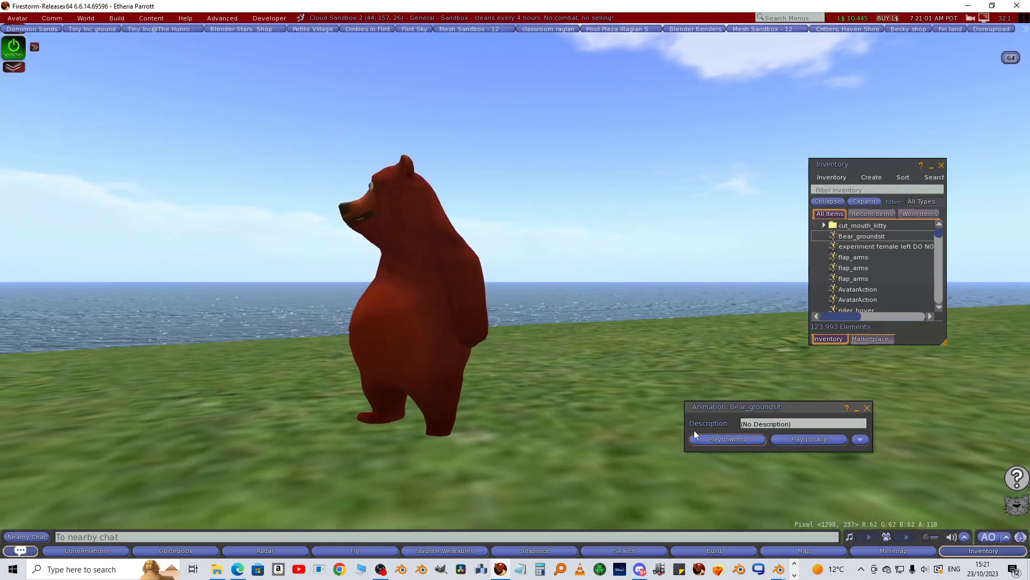
left_click(706, 442)
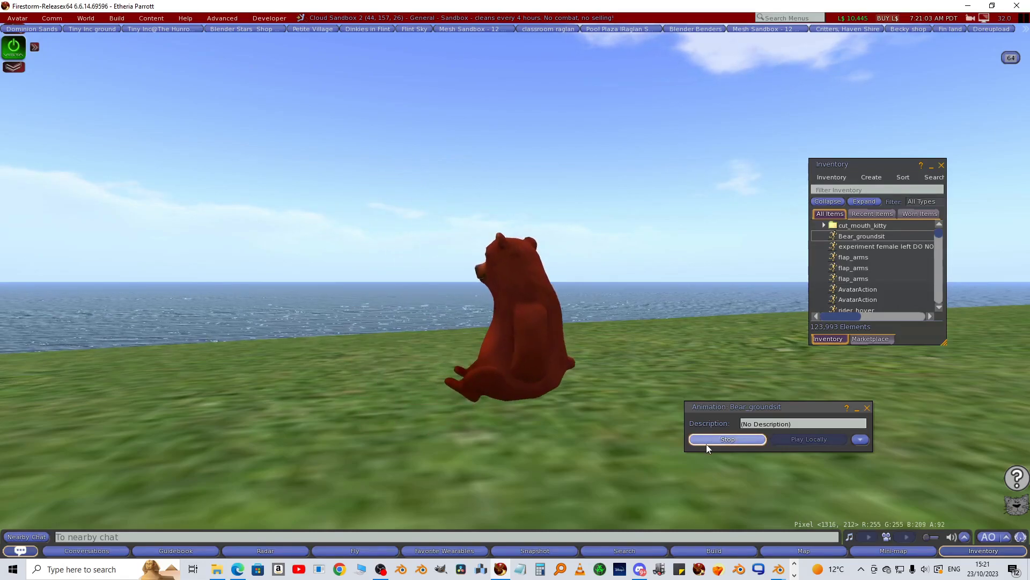
left_click_drag(528, 390, 353, 242, "ctrl+alt")
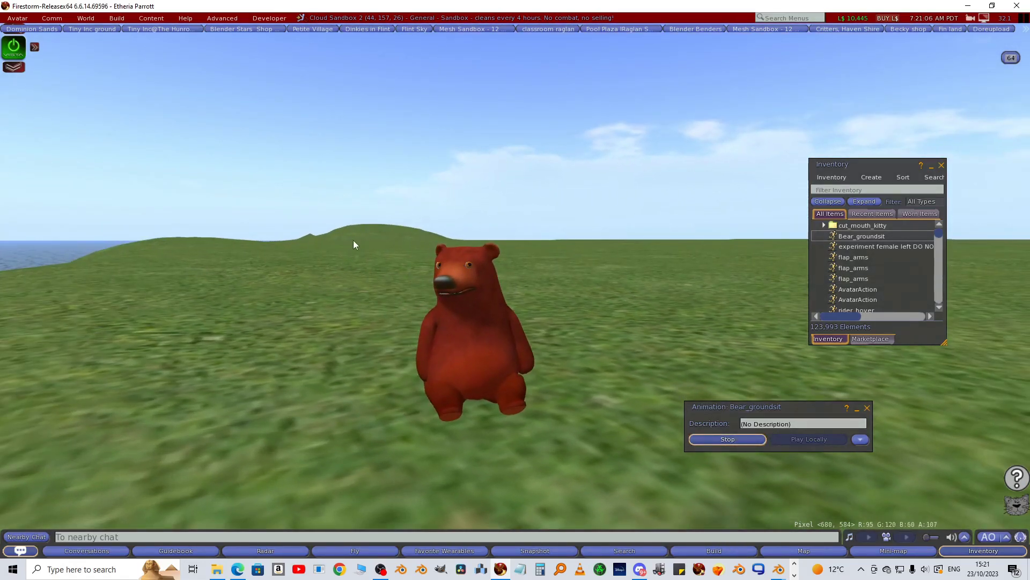
Turn off the Vista animation overrider HUD, and stop Bear_groundsit after viewing the bear from the front.
left_click(14, 50)
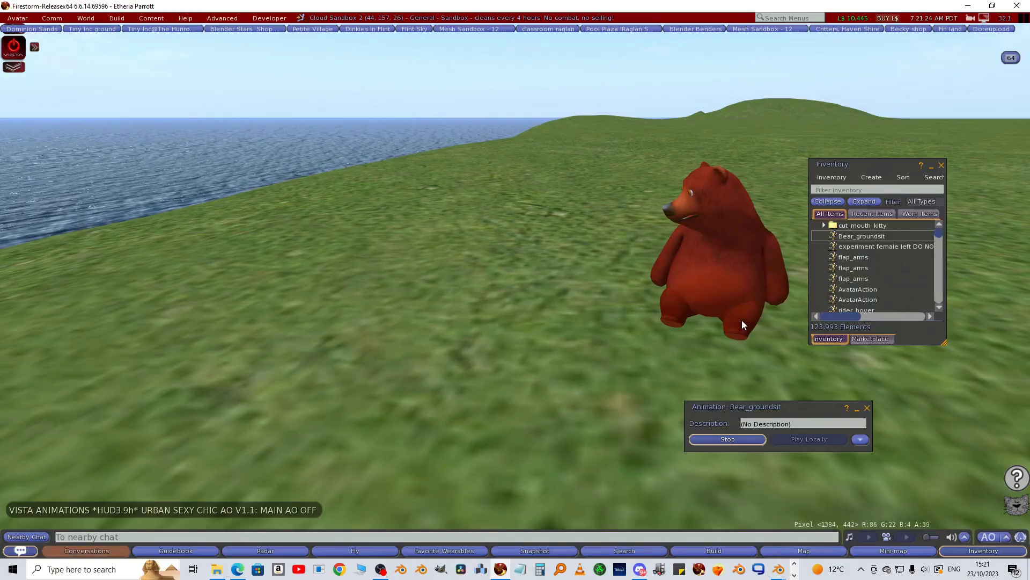
left_click_drag(742, 320, 628, 260, "alt")
left_click_drag(515, 291, 725, 302, "ctrl+alt")
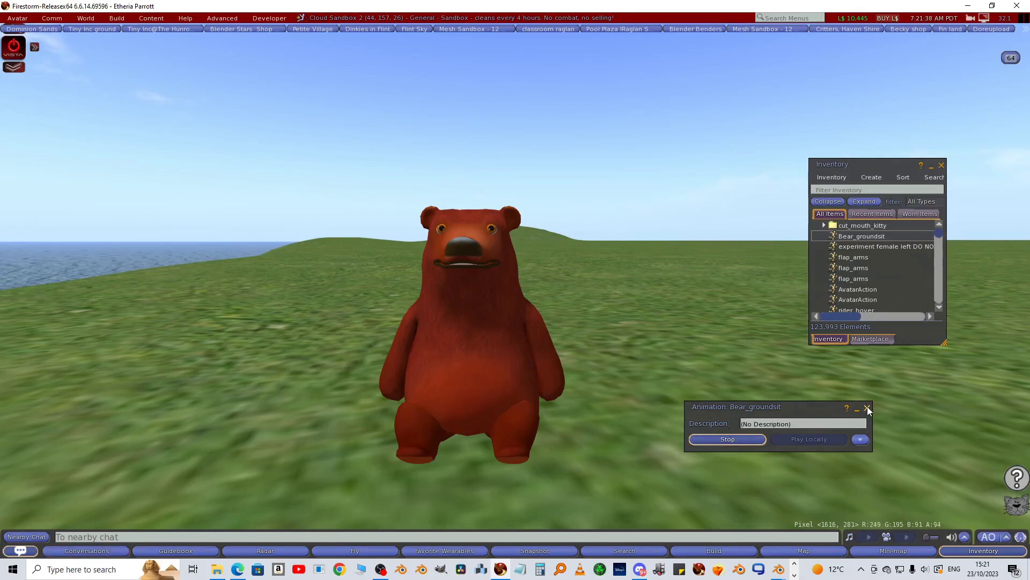
left_click(726, 440)
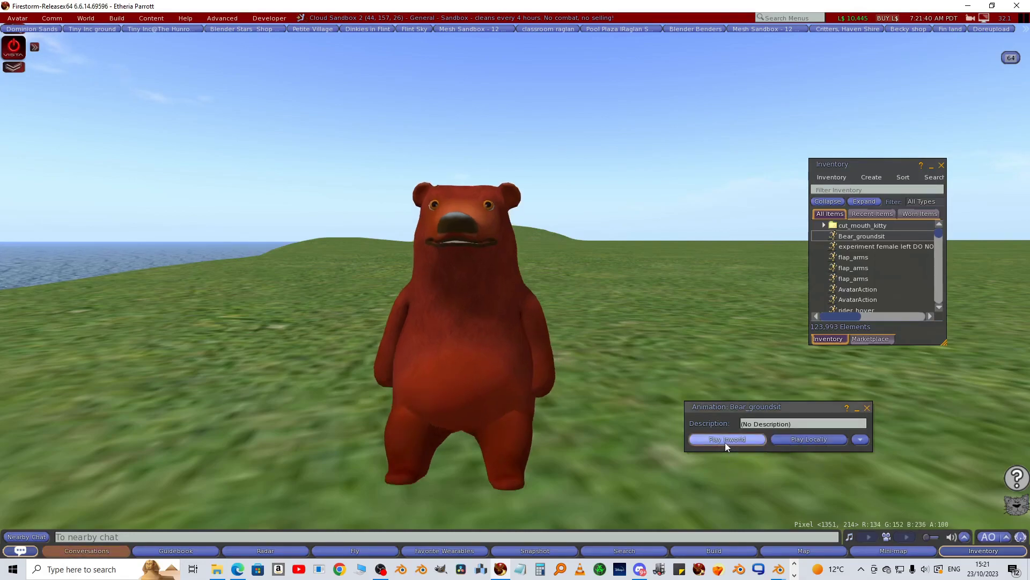
Open the Dinkies AO HUD's contents for editing and delete the bearstand and Dinkiegroundsit animations from it.
right_click(1018, 505)
left_click(994, 503)
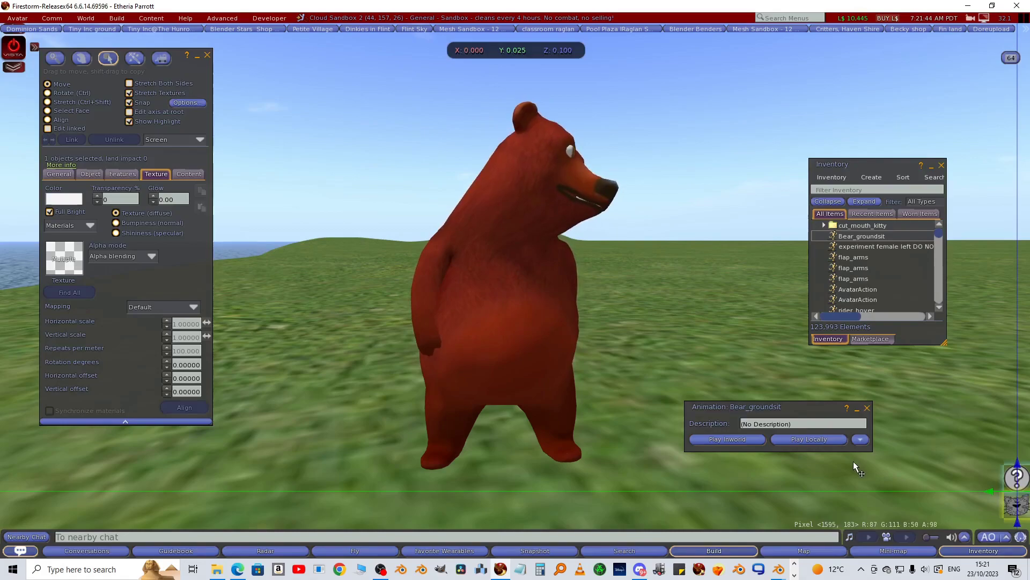
left_click(188, 173)
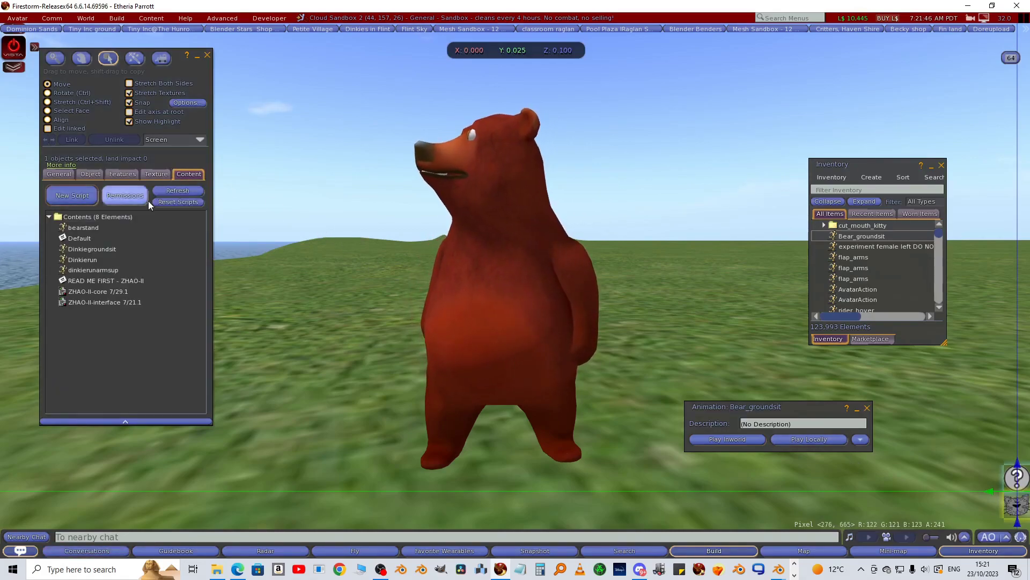
right_click(92, 229)
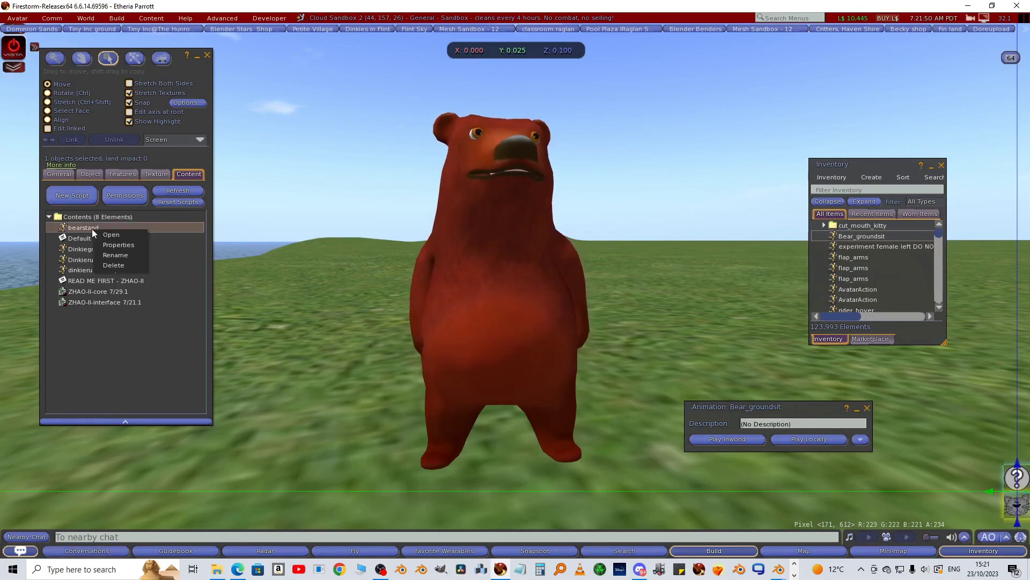
left_click(113, 266)
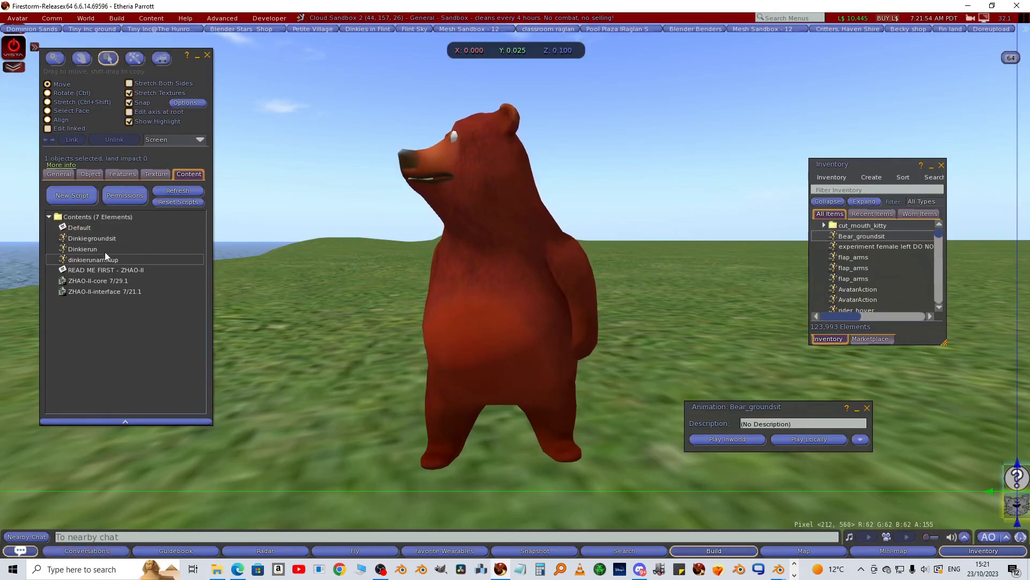
right_click(89, 236)
left_click(112, 271)
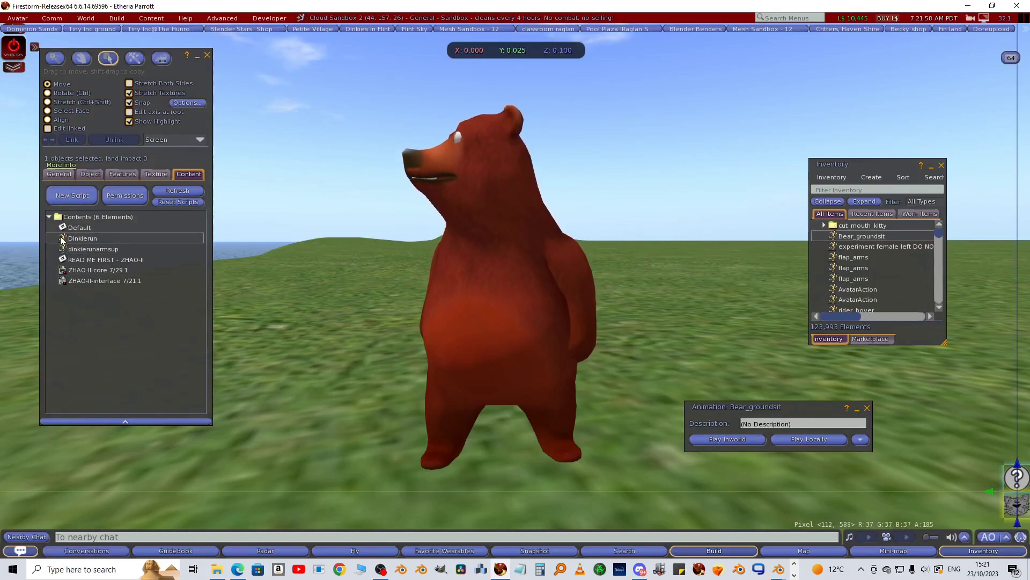
Enter Bear_groundsit on the Sitting On Ground line of the HUD's Default notecard, save it and close it.
double_click(85, 227)
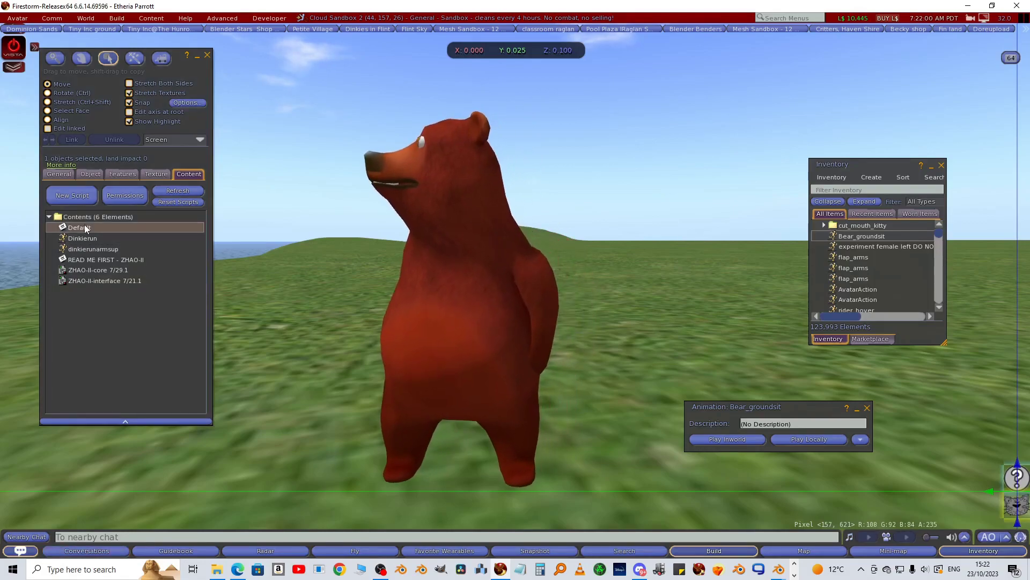
scroll(500, 404, "down", 4)
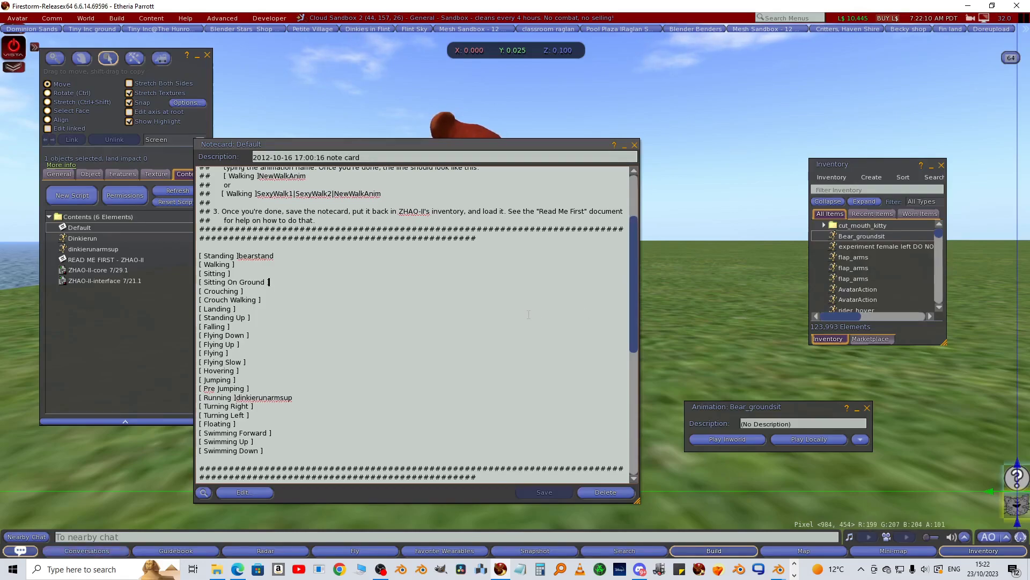
type("Bear")
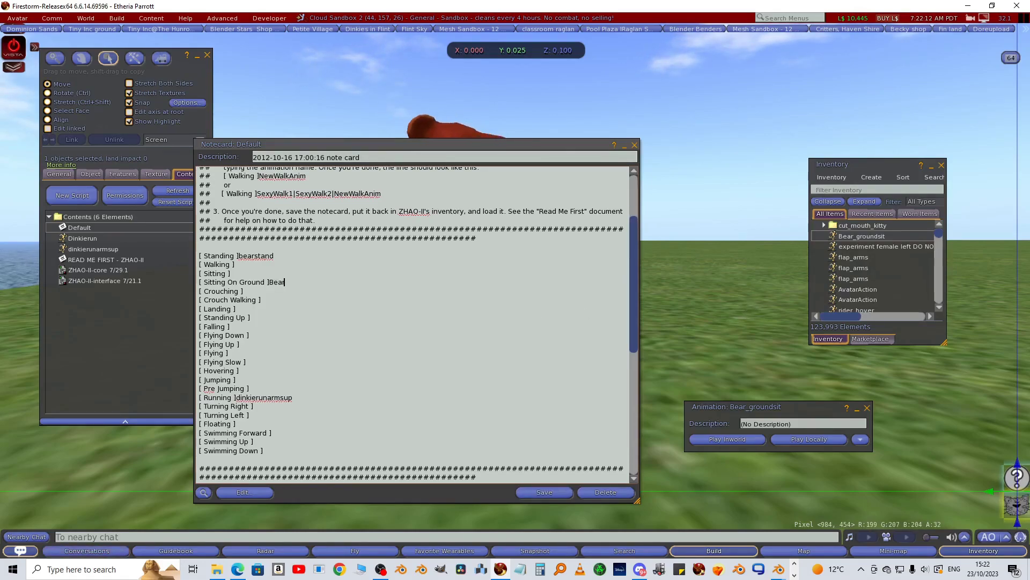
type("_groundsit")
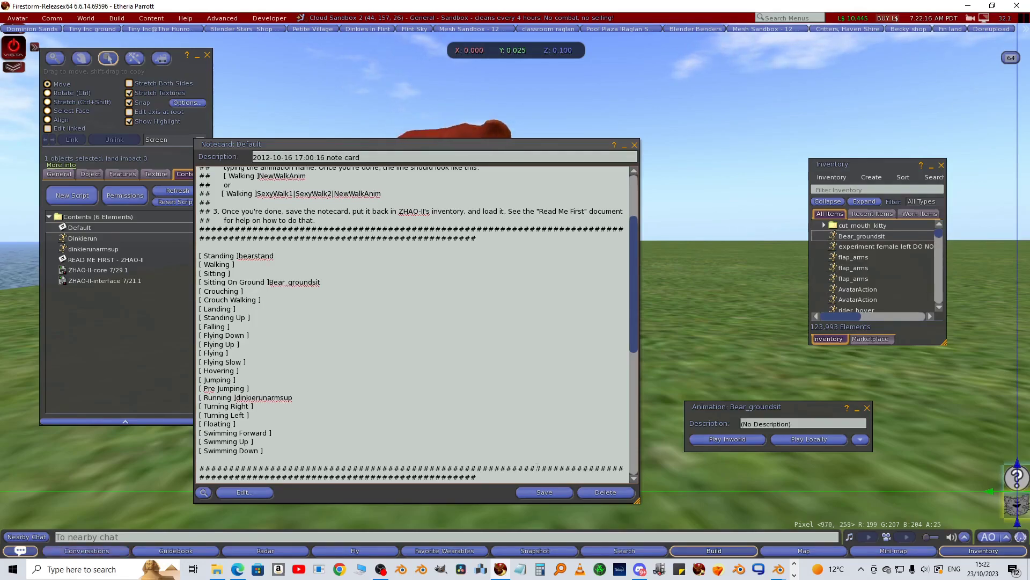
left_click(545, 493)
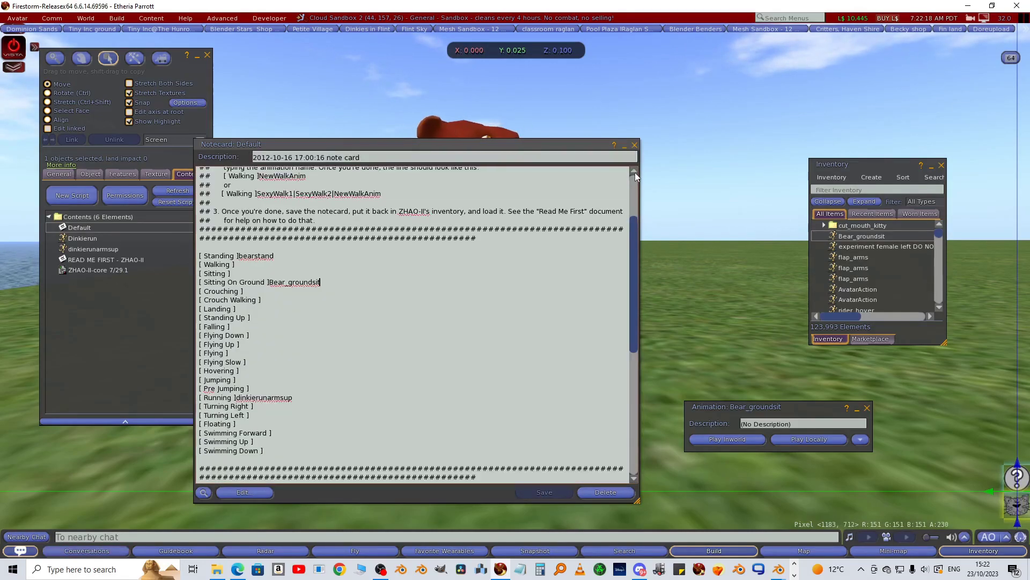
left_click(634, 144)
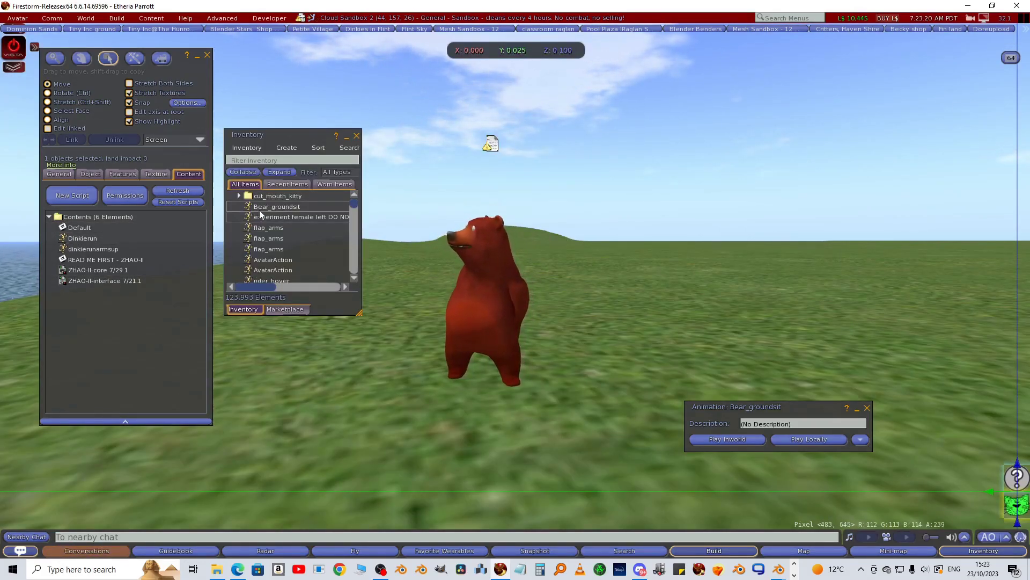
Add Bear_groundsit from the inventory to the HUD's contents, reset the HUD's scripts and finish editing it.
left_click_drag(250, 207, 74, 302)
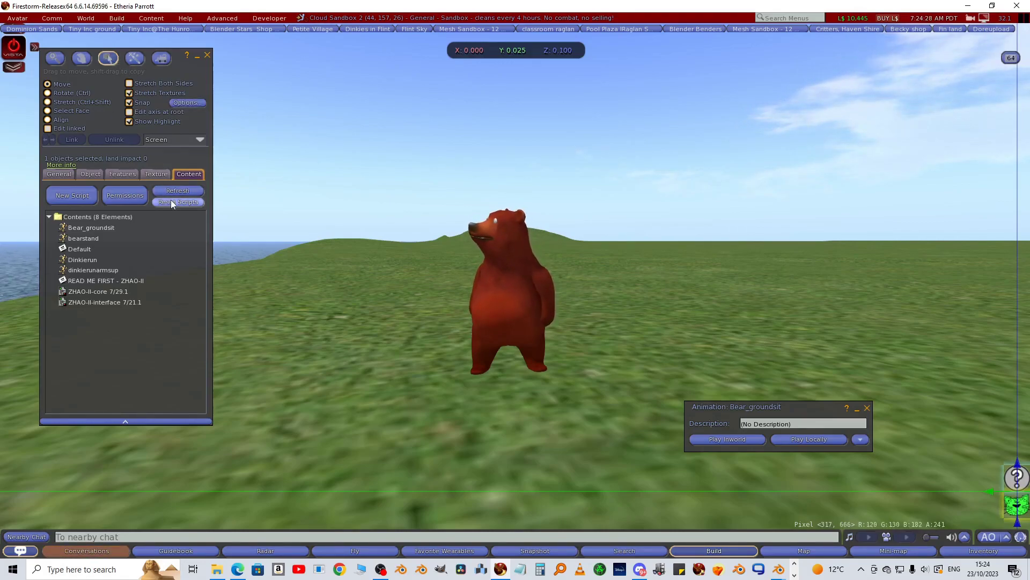
left_click(172, 202)
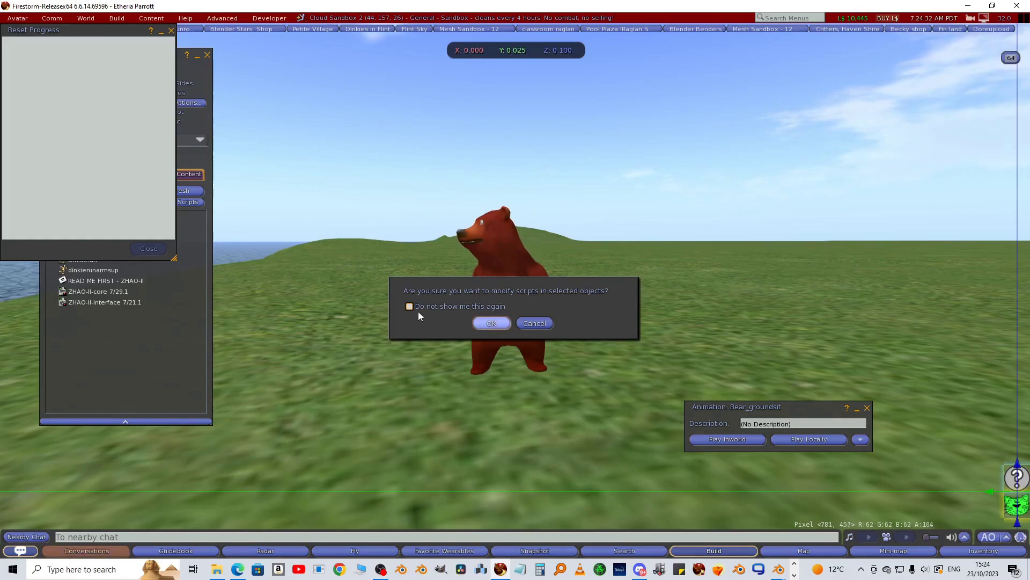
left_click(485, 322)
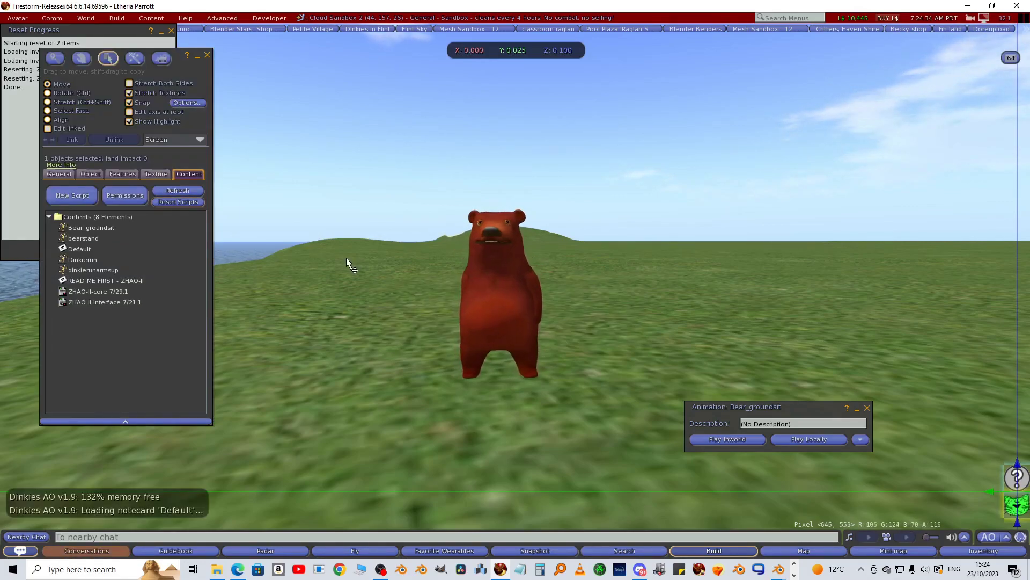
left_click_drag(176, 69, 359, 95)
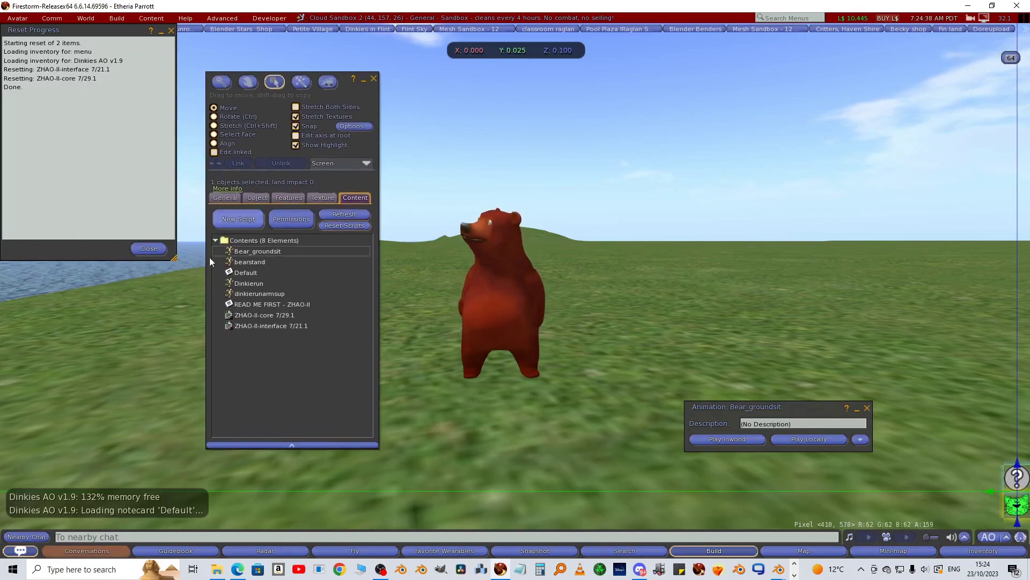
left_click(148, 249)
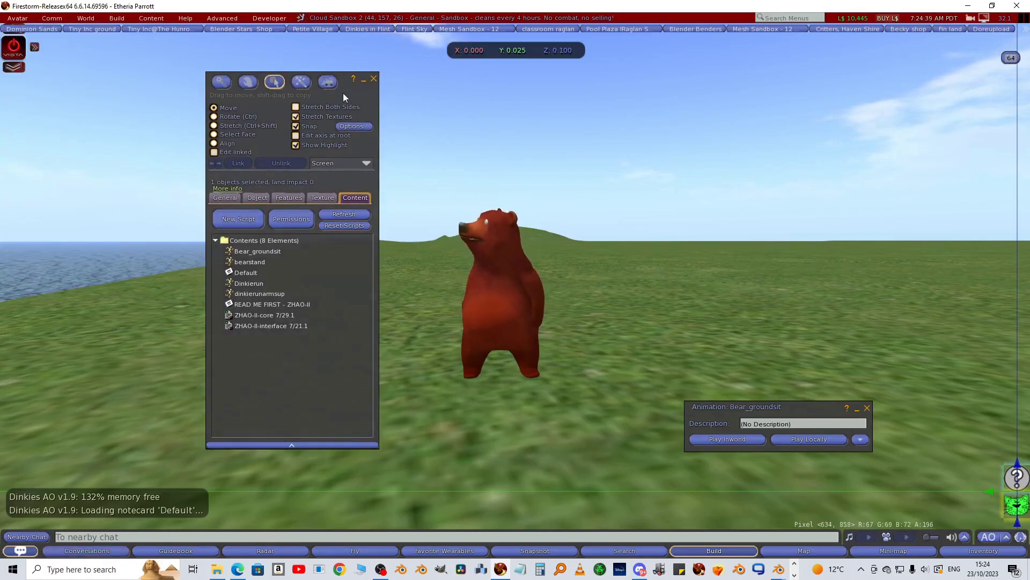
left_click(374, 79)
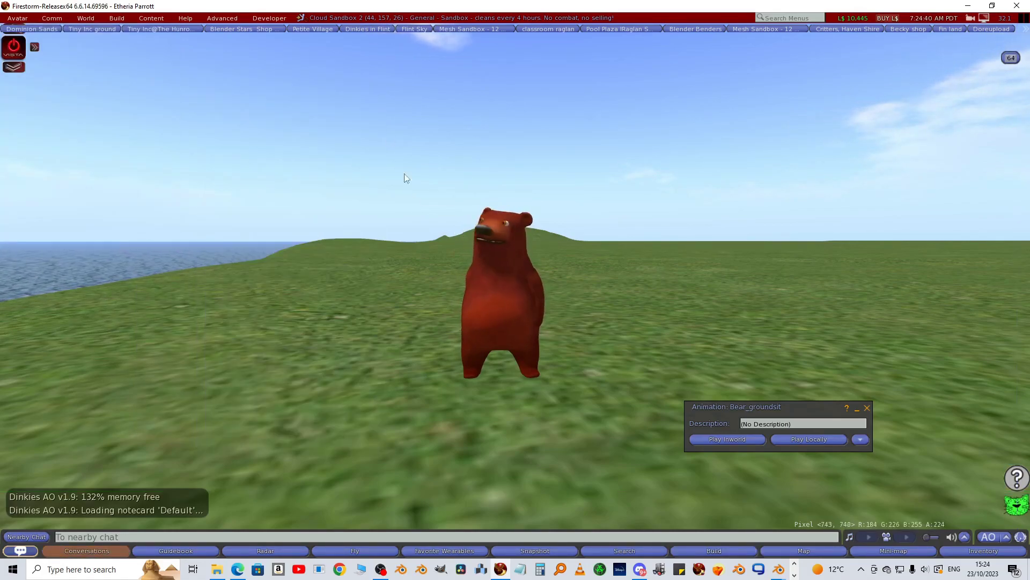
Close the Bear_groundsit animation window, sit the bear on the ground and inspect the pose from different angles.
left_click(867, 408)
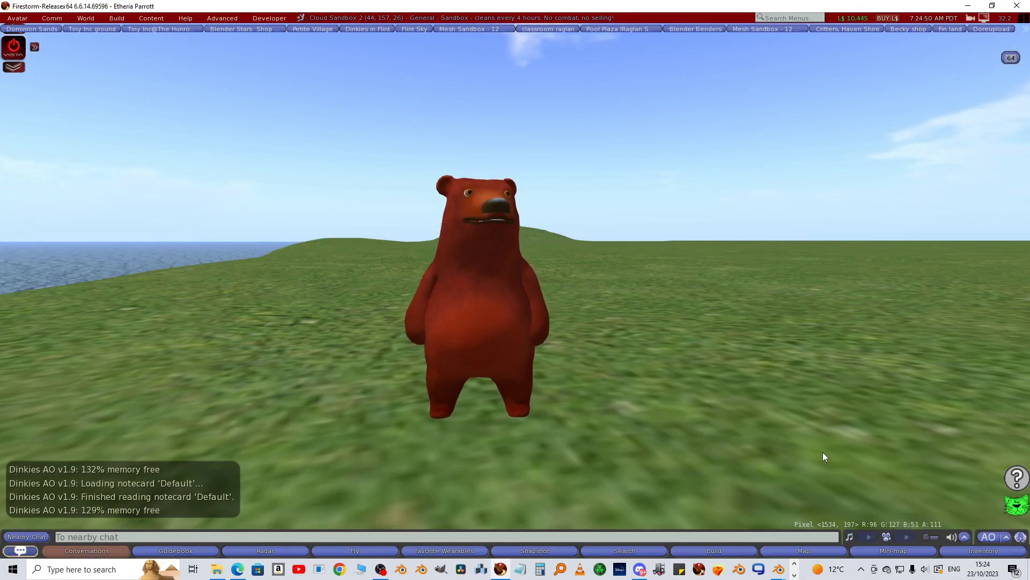
key("alt+shift+s")
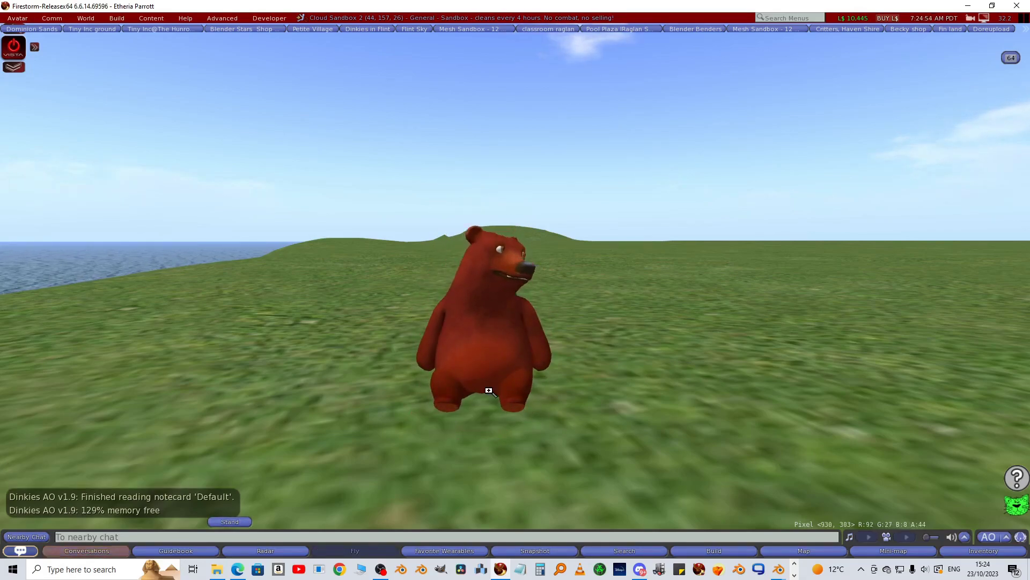
left_click_drag(520, 392, 719, 378, "alt")
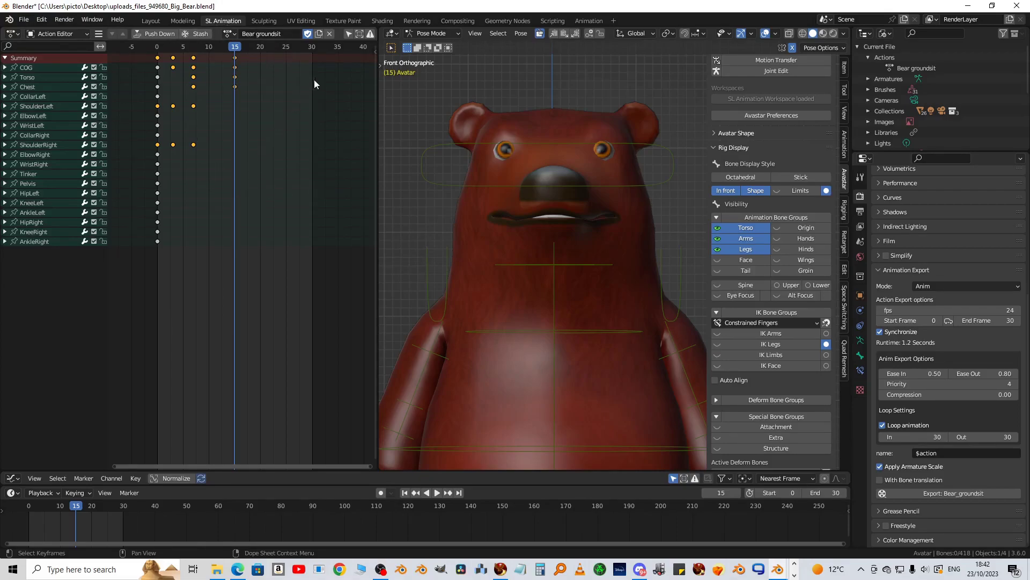
In Blender, unlink the Bear groundsit action from the avatar, create a new action and go to frame 0.
left_click(330, 34)
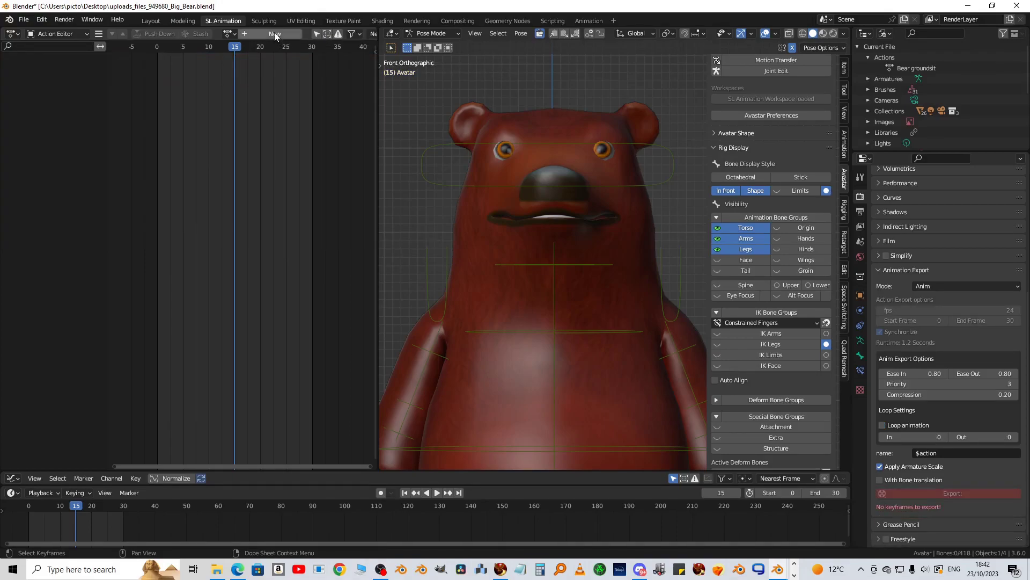
left_click(275, 34)
left_click_drag(234, 46, 158, 46)
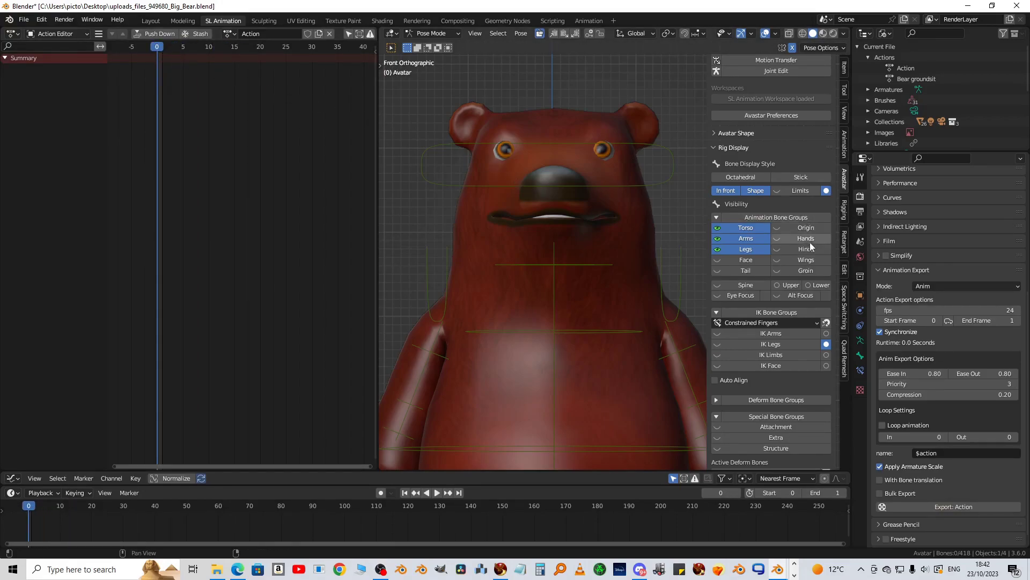
Show only the Face bone group on the rig and keyframe all the face bones at frame 0.
left_click(719, 261)
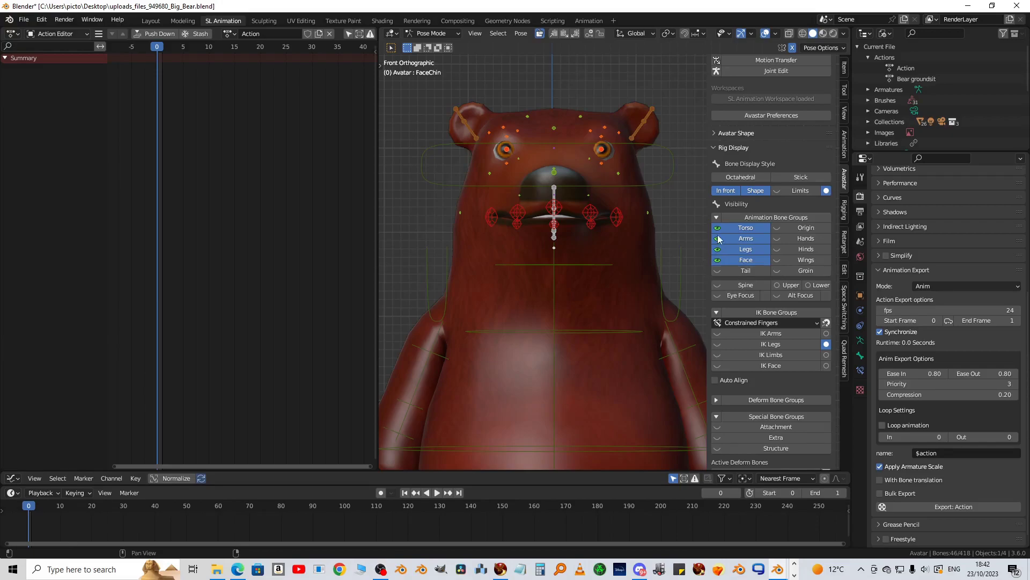
left_click_drag(718, 250, 718, 230)
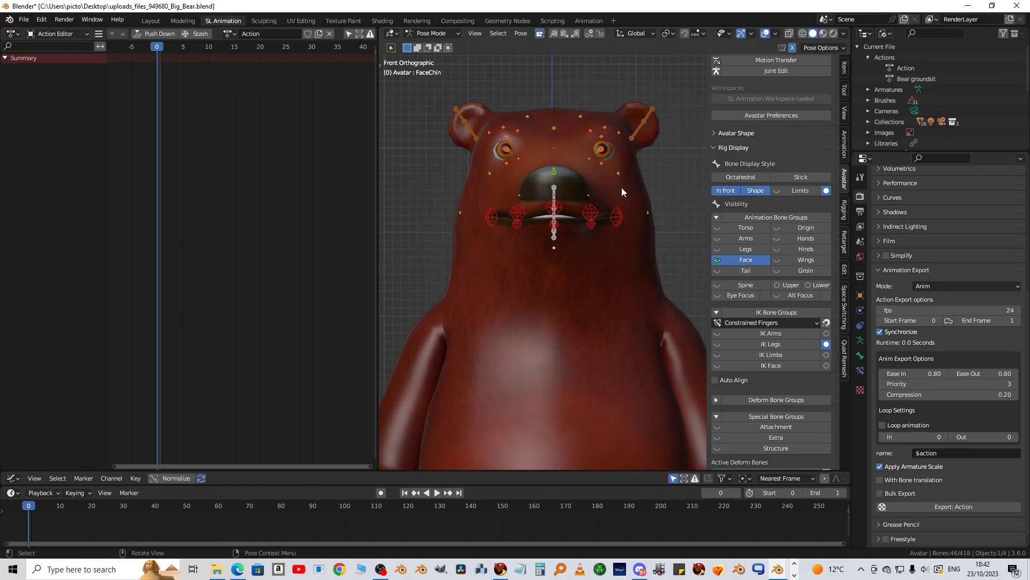
mouse_move(446, 98)
right_mouse_down("ctrl")
mouse_move(605, 83)
mouse_move(688, 194)
mouse_move(514, 263)
mouse_move(413, 215)
mouse_move(420, 205)
right_mouse_up("ctrl")
key("i")
left_click(473, 192)
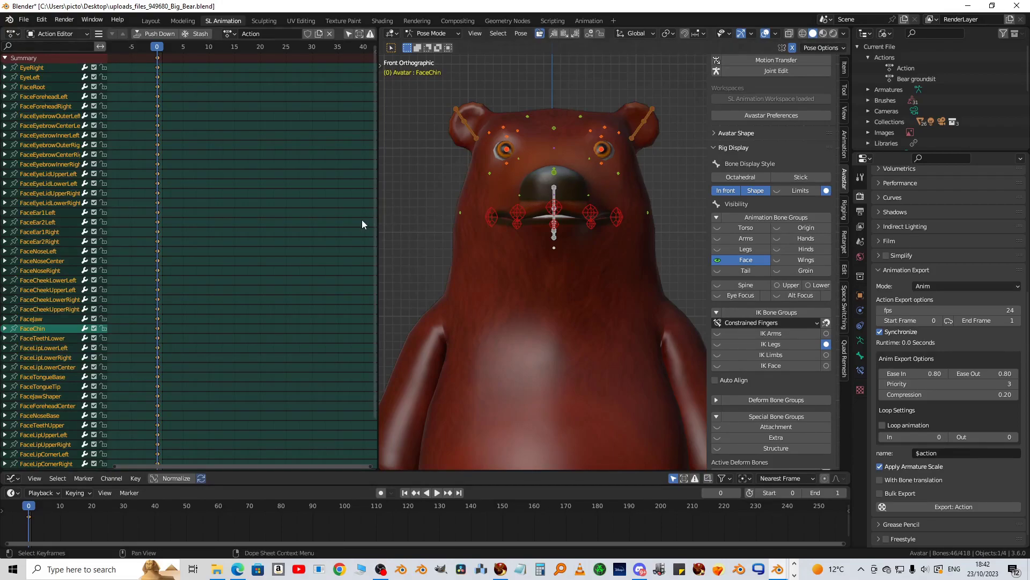
Widen the 3D viewport and set the animation's end frame to 30.
left_click_drag(379, 229, 299, 217)
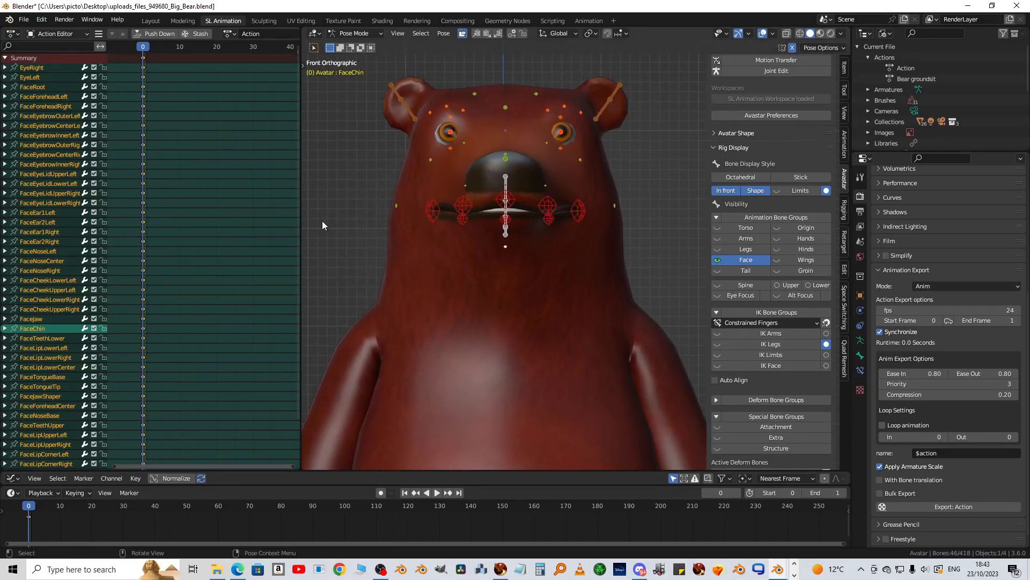
double_click(819, 493)
type("30")
key("Return")
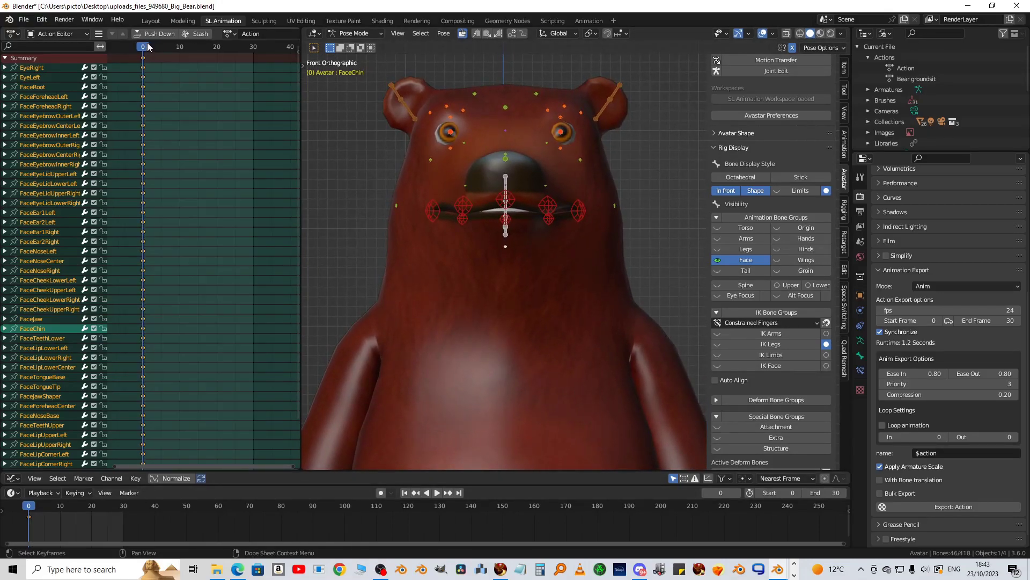
At frame 15, rotate the FaceLipCornerLeft bone about -13 degrees in front view to raise the mouth corners into a smile.
key("space")
left_click_drag(166, 49, 198, 47)
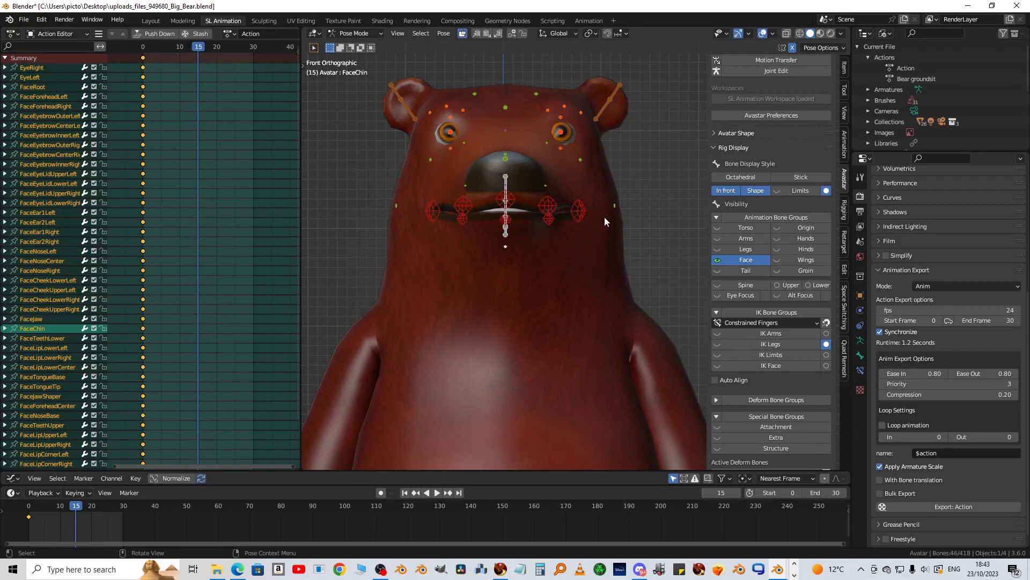
left_click(582, 211)
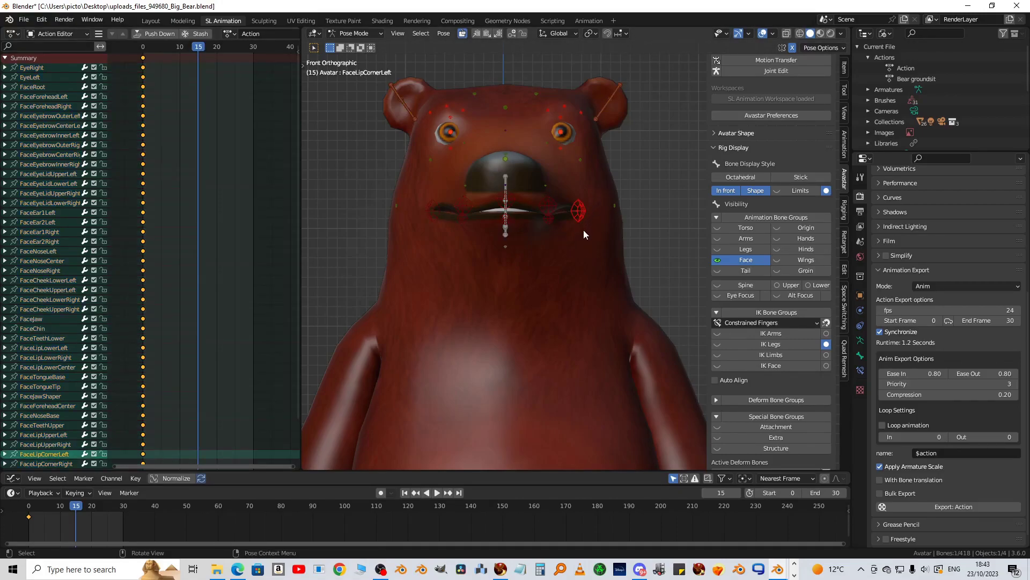
middle_click_drag(569, 237, 542, 305, "shift")
scroll(563, 277, "up", 1)
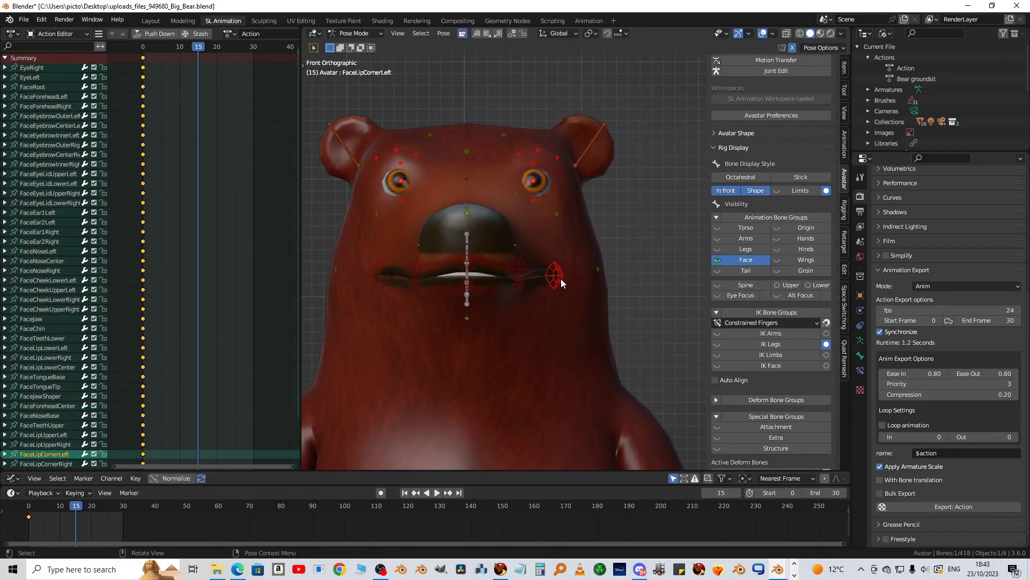
key("r")
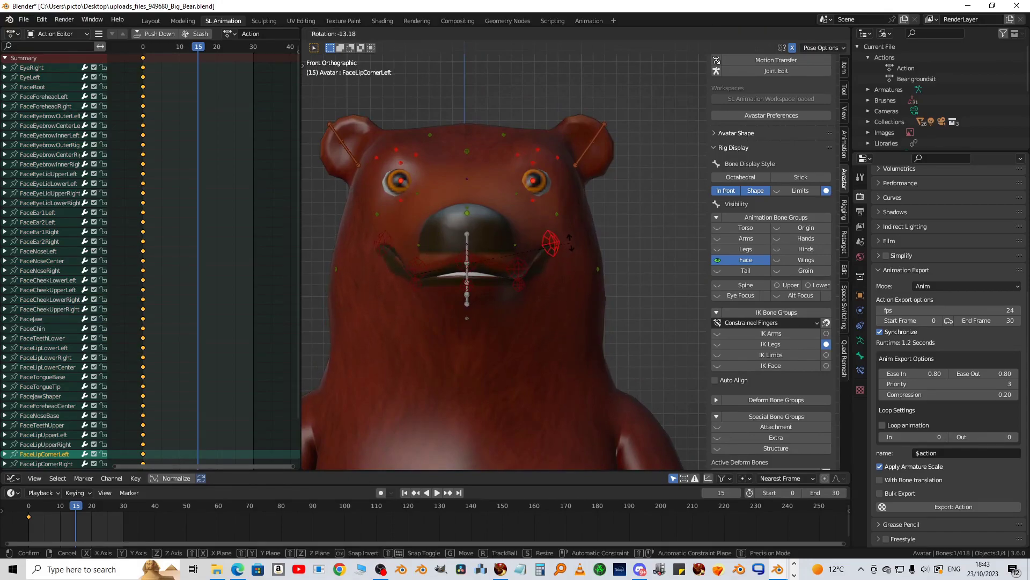
left_click(506, 291)
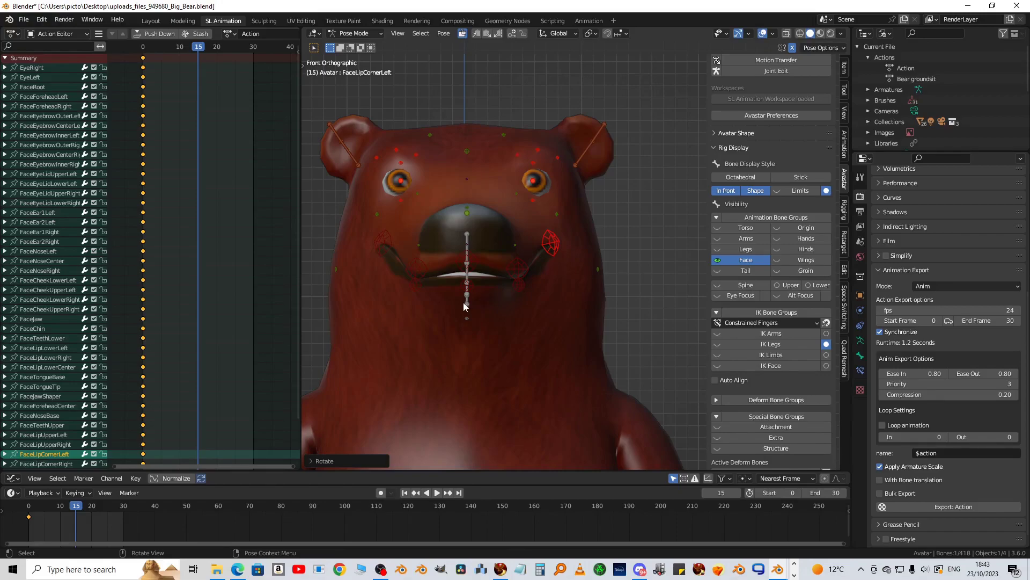
Rotate the FaceJaw bone downward in the right side view to open the bear's mouth at frame 15.
key("KP_3")
middle_click_drag(408, 290, 627, 264, "shift")
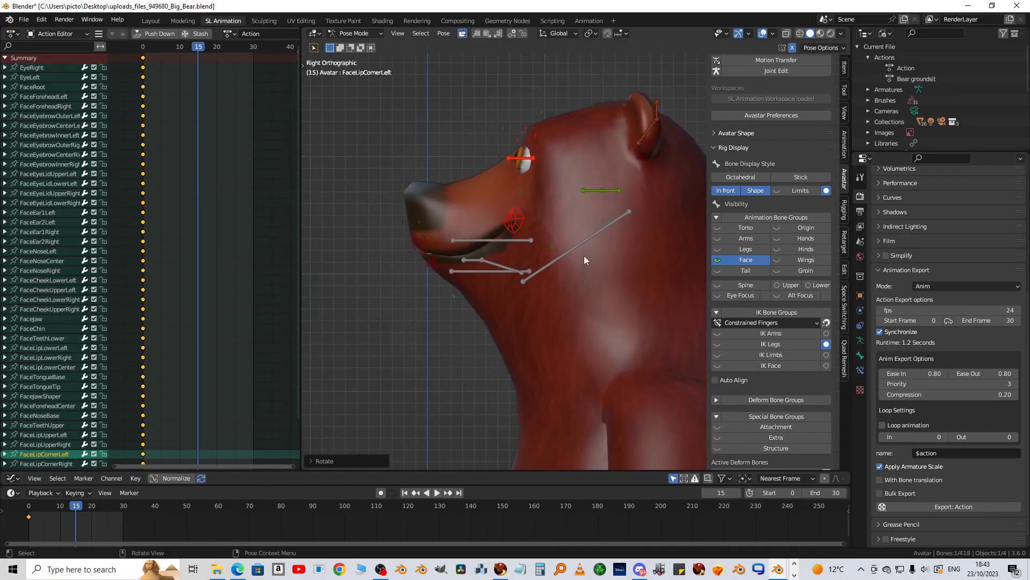
left_click(574, 247)
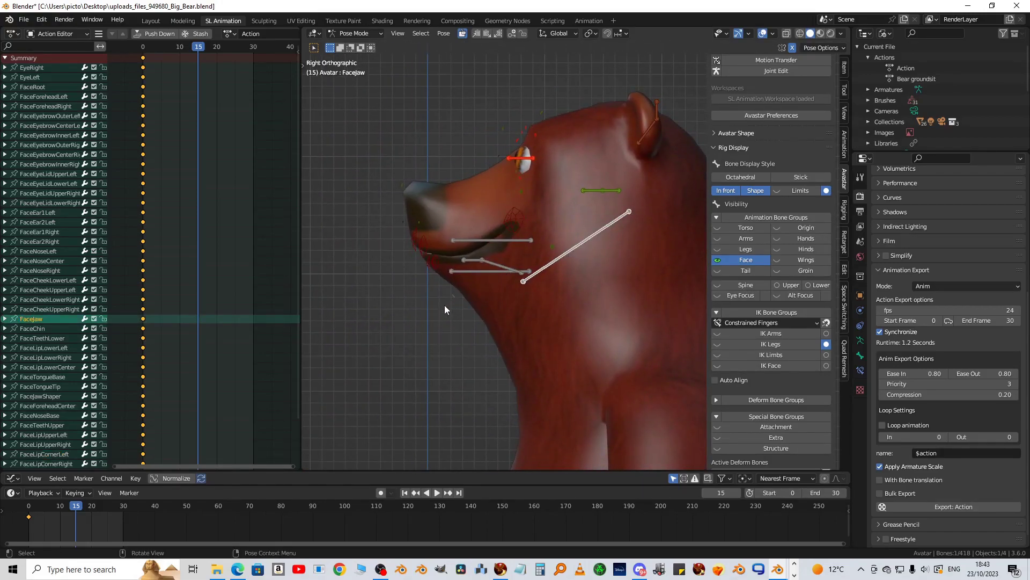
key("r")
left_click(464, 317)
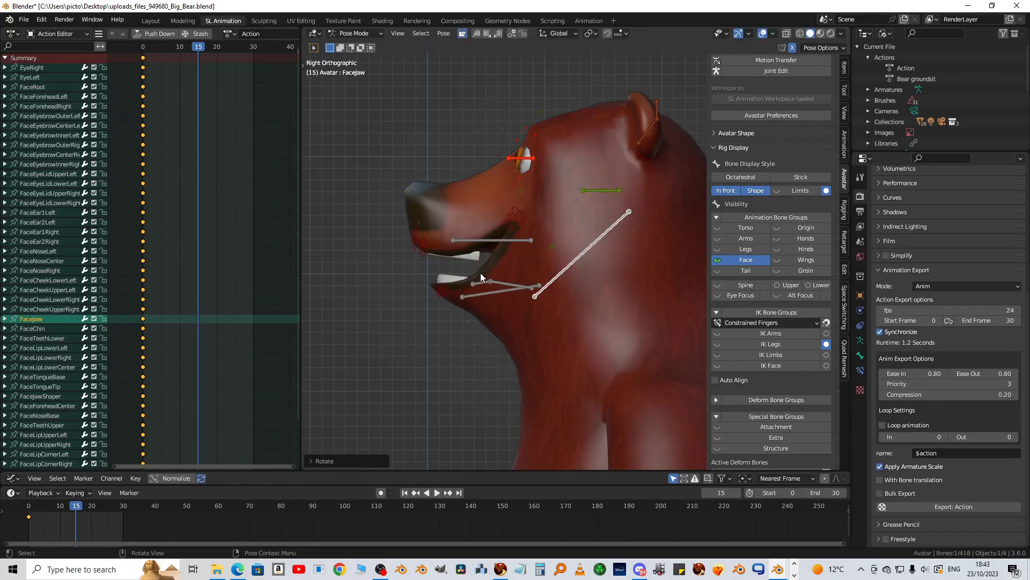
Rotate the FaceCheekLowerLeft bone slightly downward in front view at frame 15.
key("KP_1")
middle_click_drag(582, 261, 452, 302, "shift")
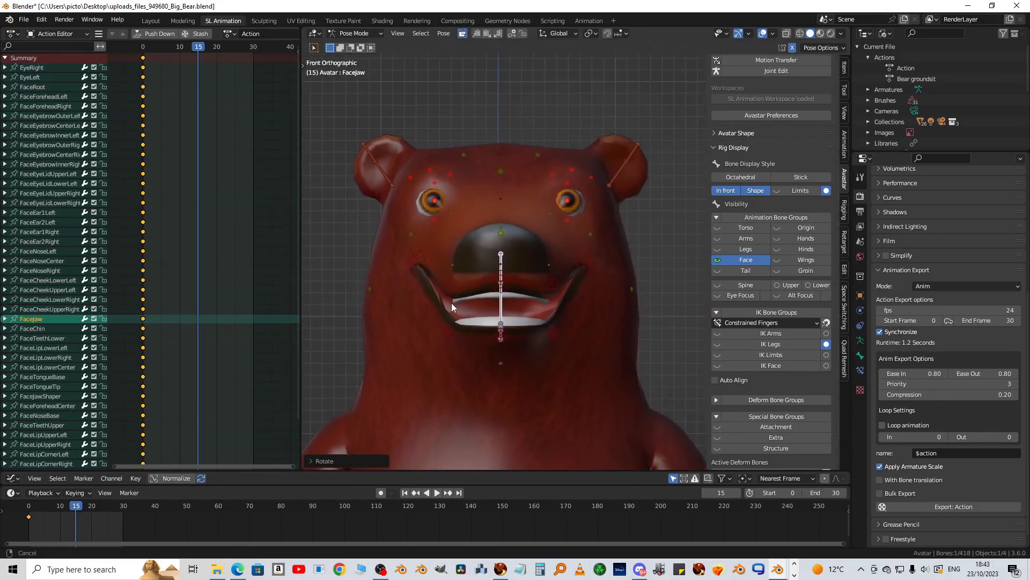
left_click(627, 292)
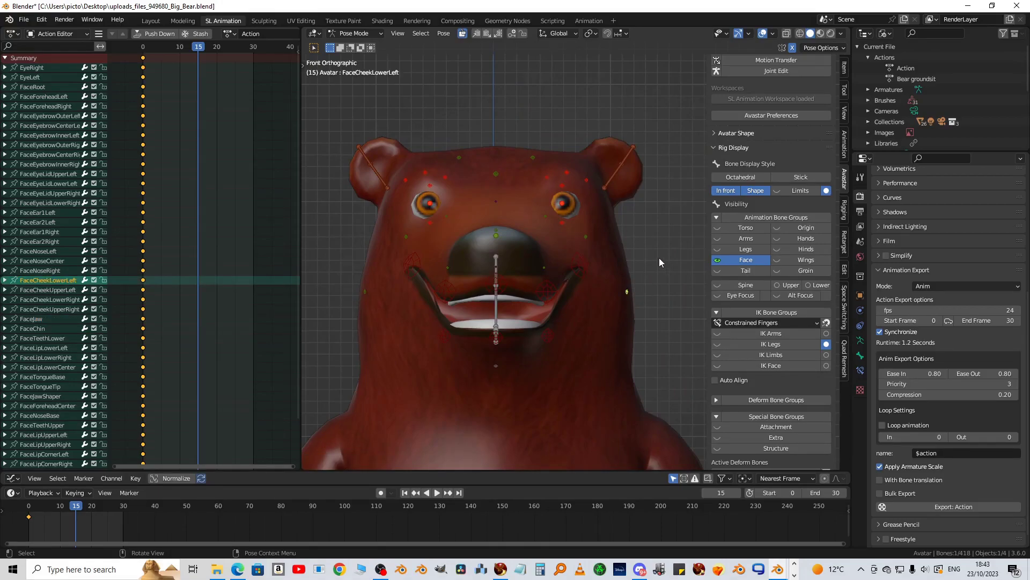
key("r")
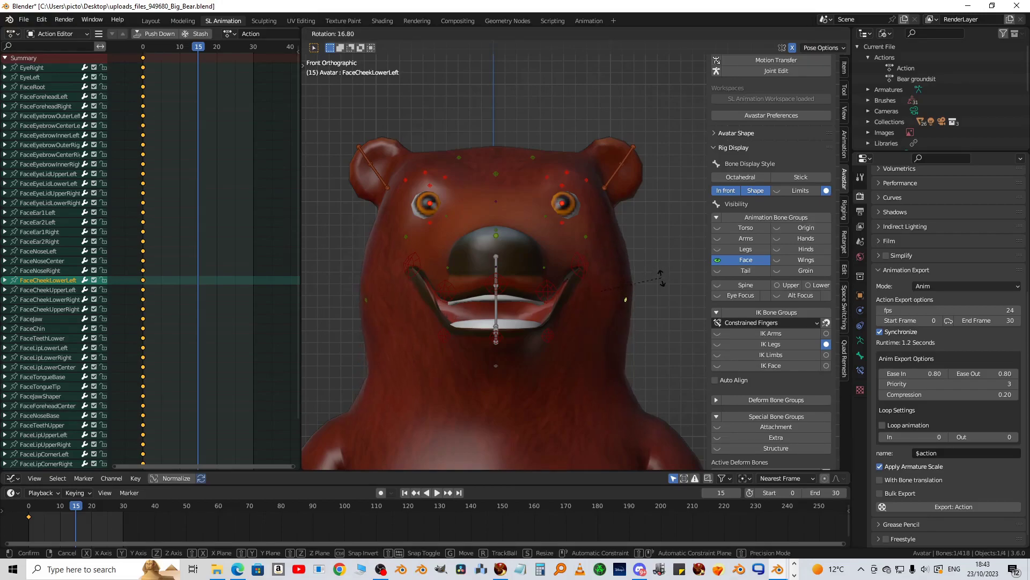
left_click(597, 208)
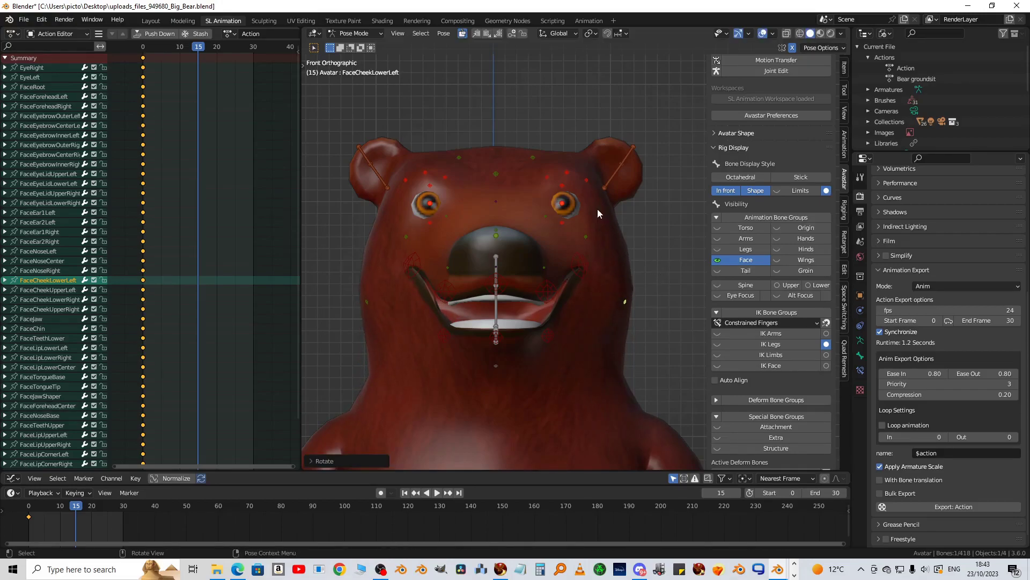
Rotate the FaceEar1Left bone about -20 degrees in front view to tilt the ears inward.
left_click(610, 183)
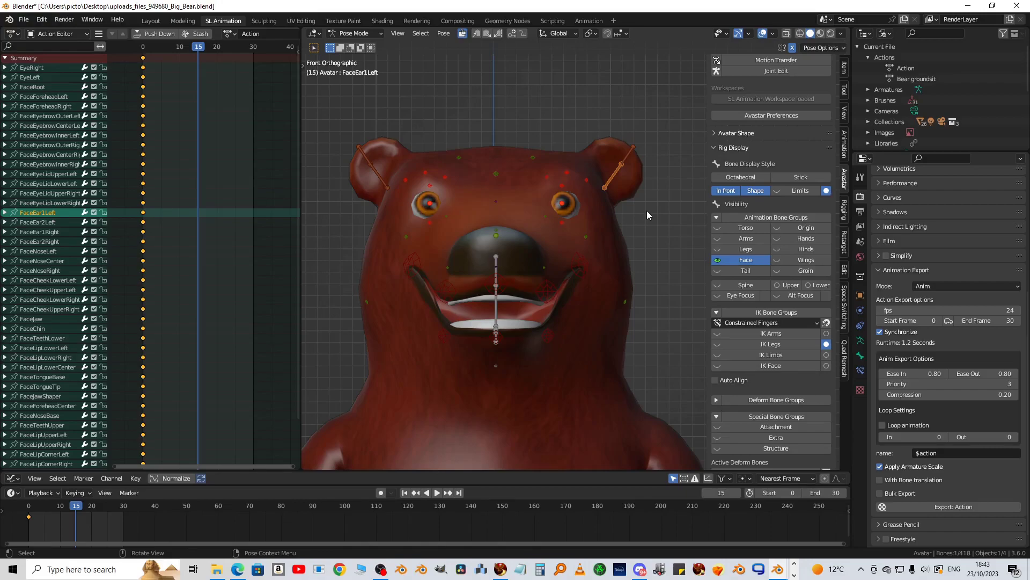
key("r")
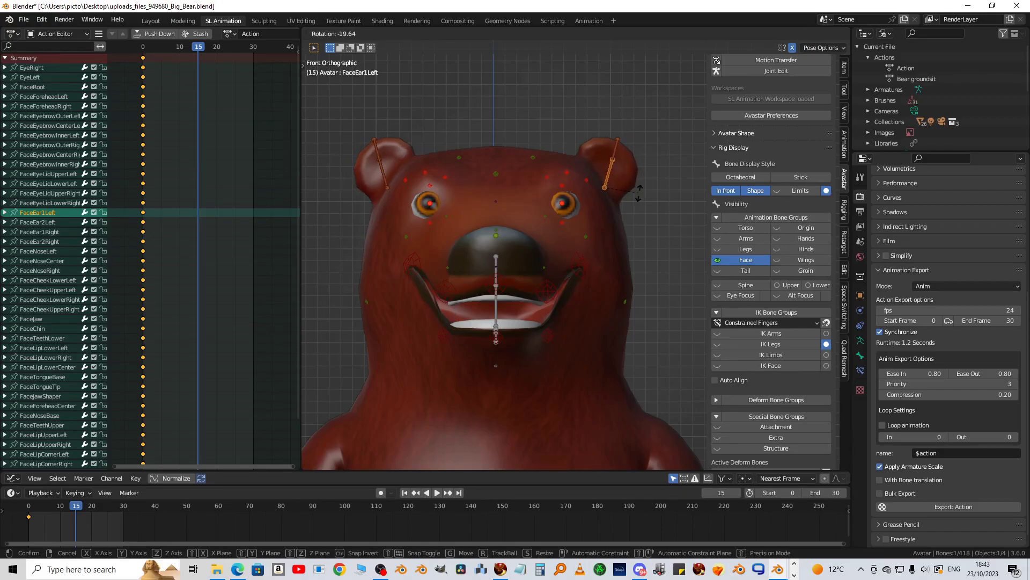
left_click(639, 193)
Rotate the FaceNoseCenter bone in right side view to lower the tip of the bear's nose slightly.
key("KP_3")
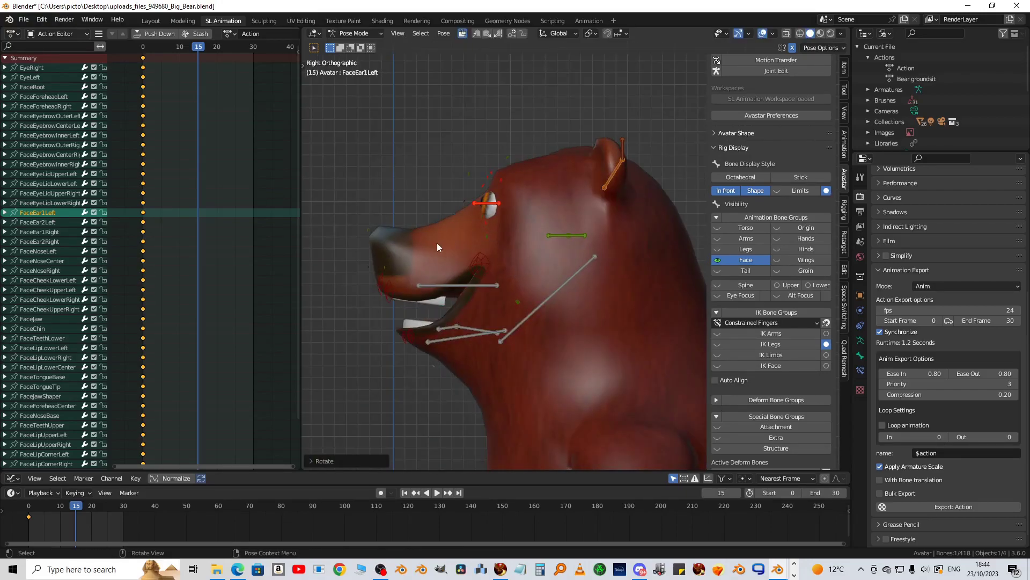
middle_click_drag(402, 233, 503, 242, "shift")
scroll(488, 257, "up", 3)
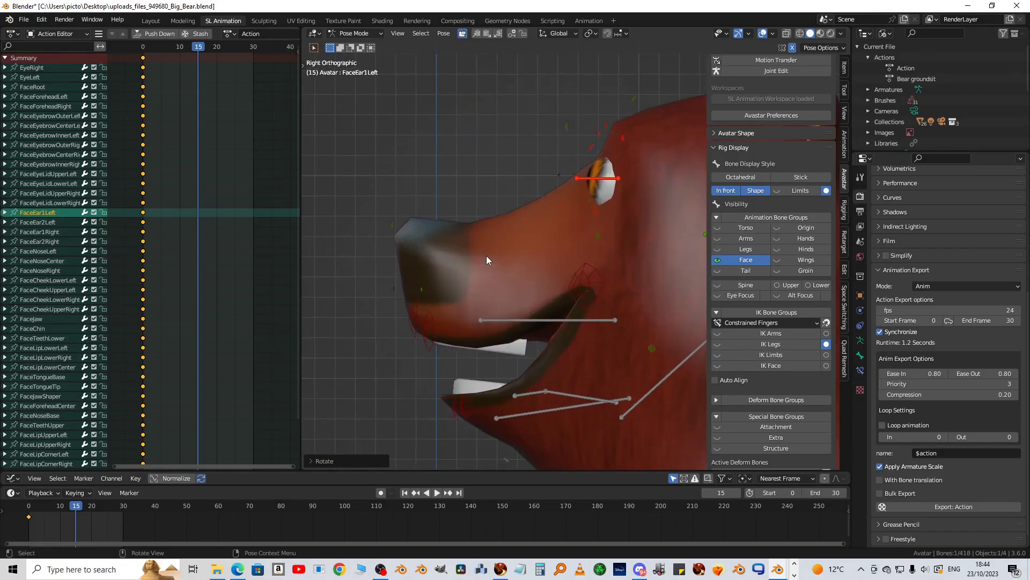
left_click(392, 225)
key("r")
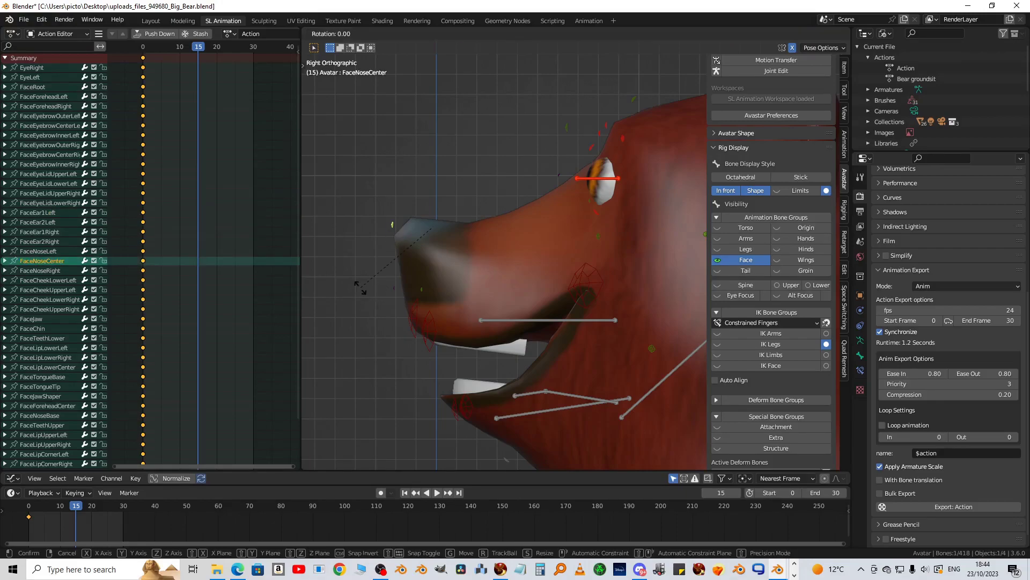
left_click(380, 312)
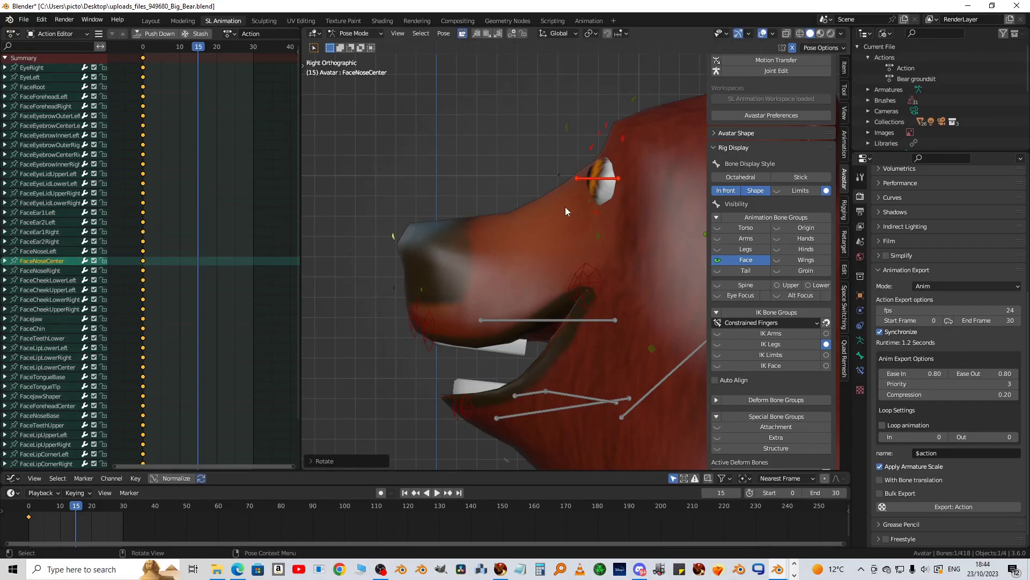
Rotate the FaceNoseBridge bone slightly upward in right side view.
left_click(557, 176)
middle_click_drag(556, 206, 485, 253, "shift")
key("r")
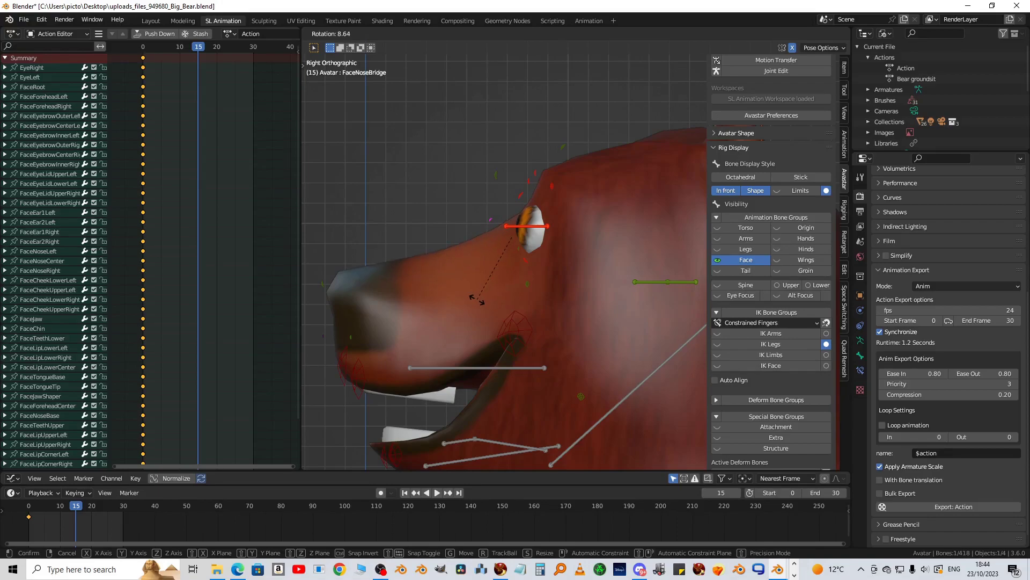
left_click(484, 301)
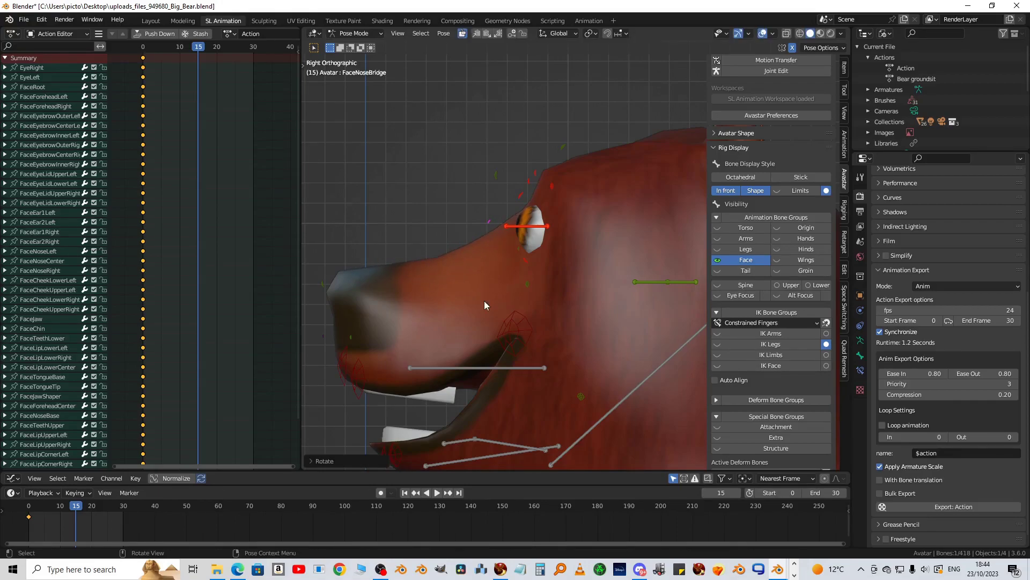
Try rotating the FaceLipLowerLeft and FaceLipLowerCenter bones together in right side view to lower the bottom lip.
scroll(483, 301, "down", 2)
middle_click_drag(483, 306, 582, 297)
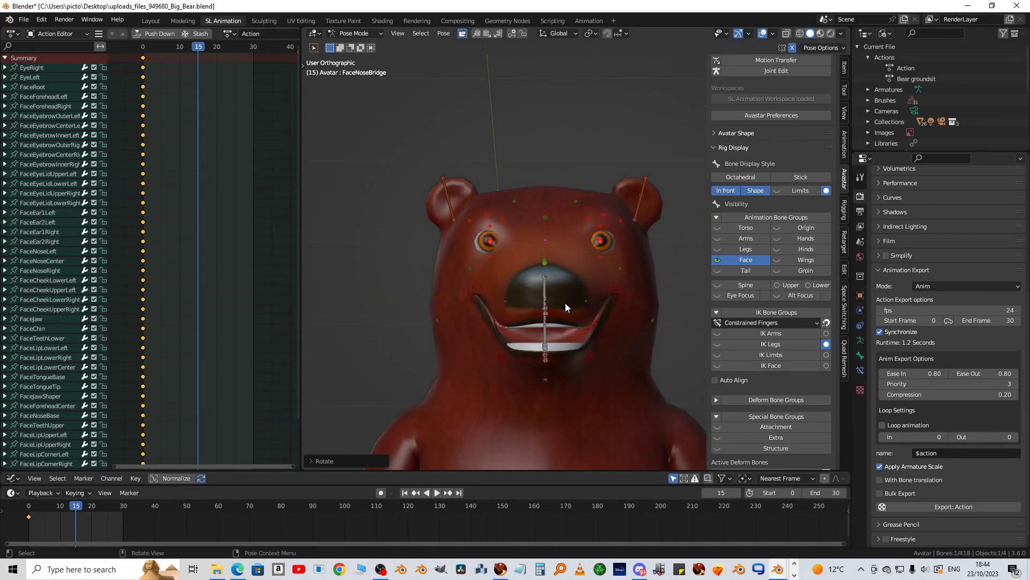
middle_click_drag(571, 321, 546, 289)
scroll(555, 327, "up", 2)
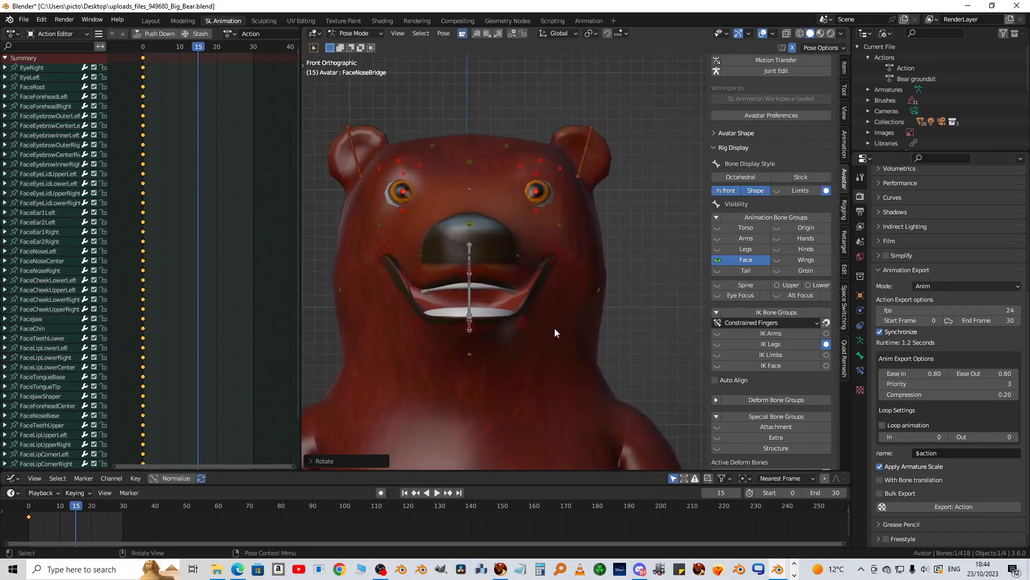
middle_click_drag(497, 352, 481, 332)
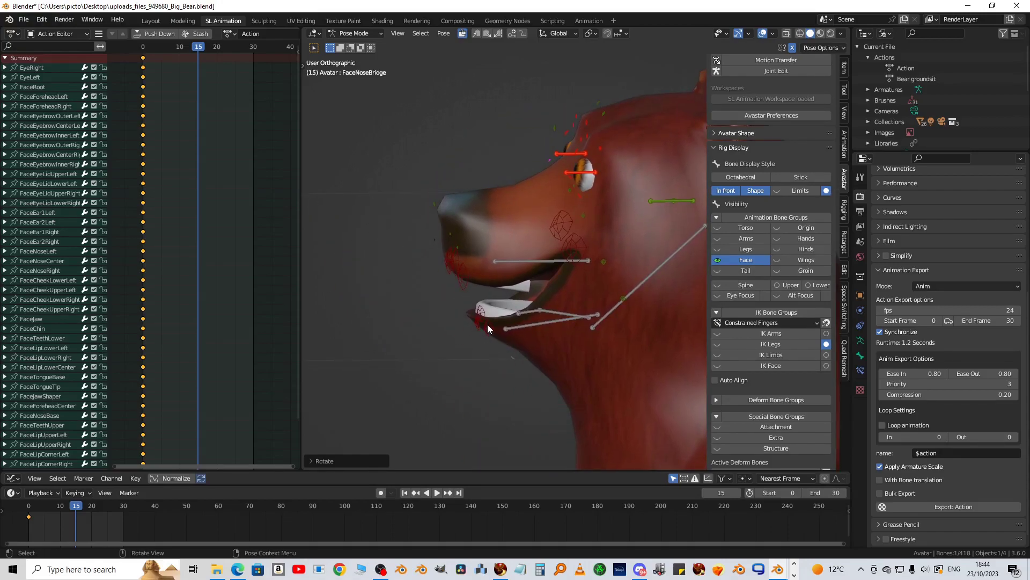
key("KP_3")
scroll(488, 330, "up", 2)
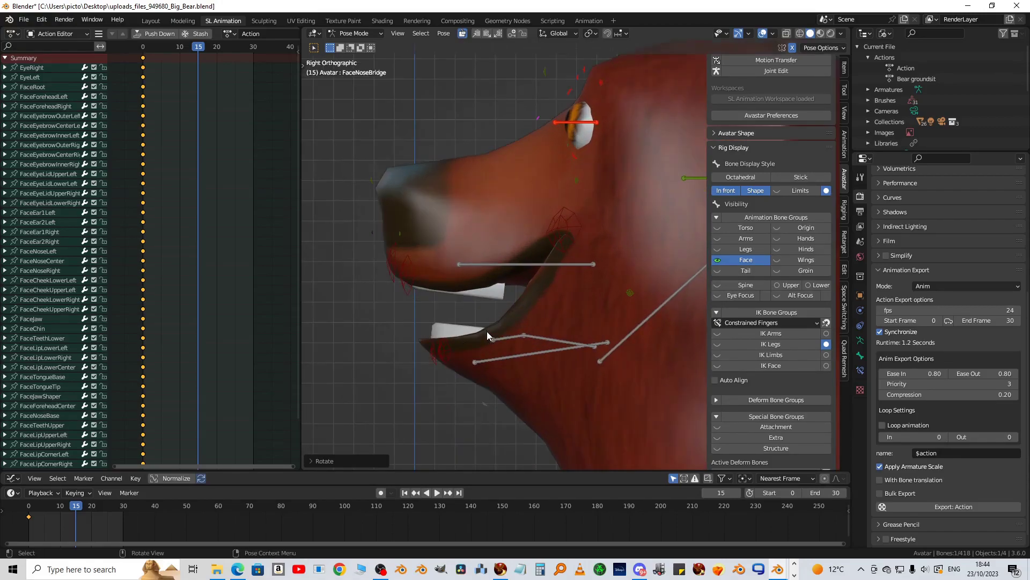
left_click(443, 351)
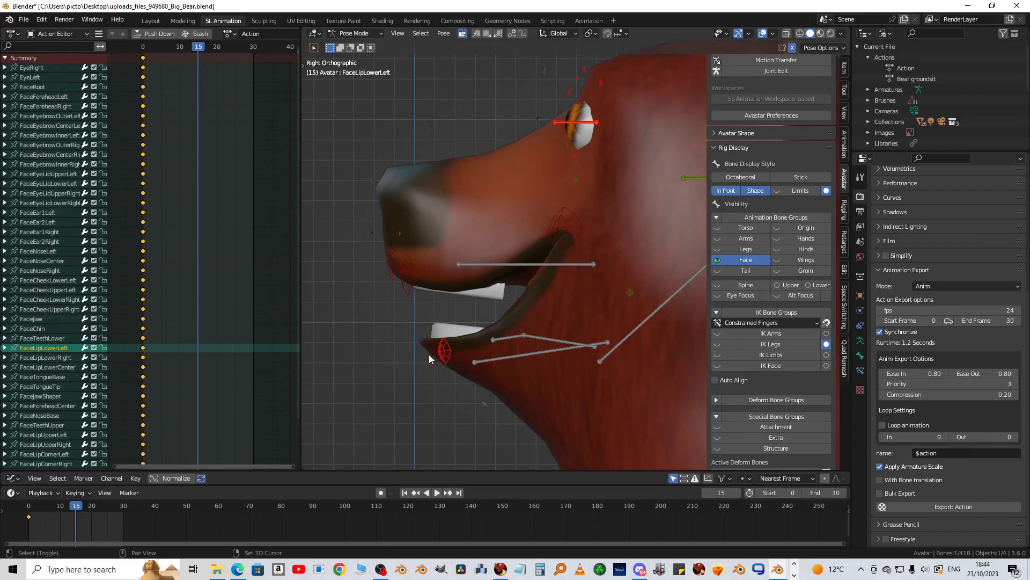
left_click(435, 354, "shift")
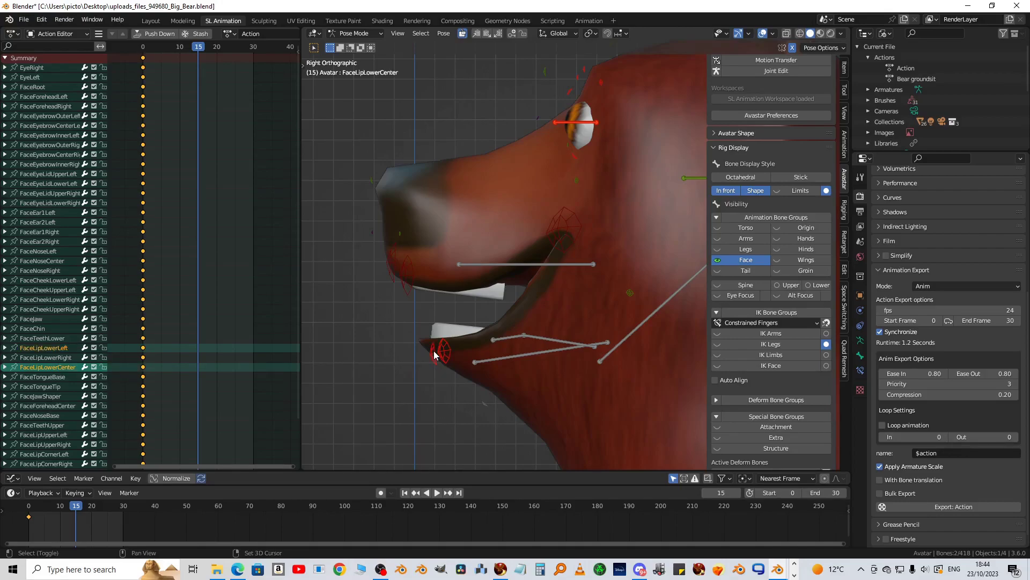
key("r")
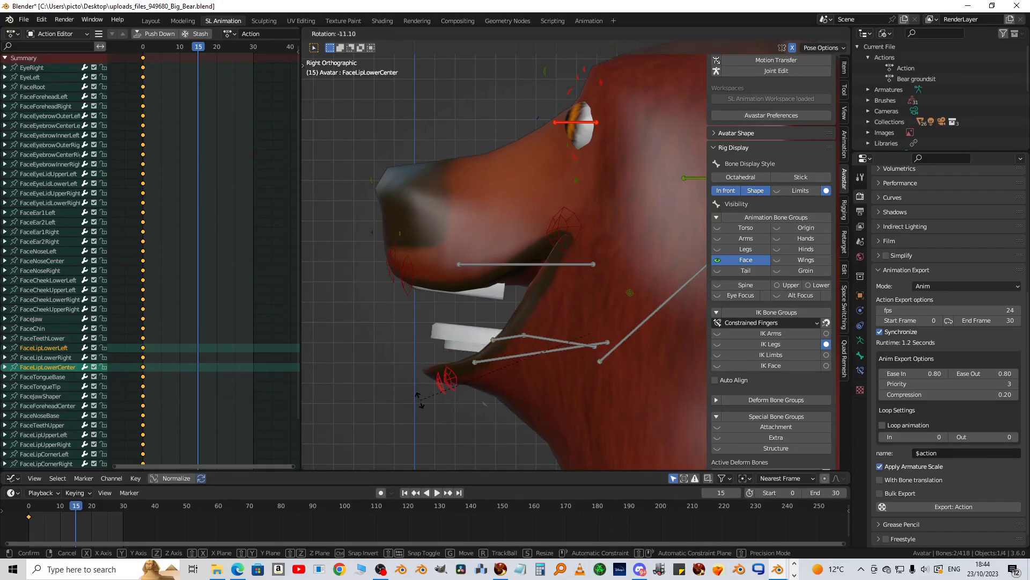
left_click(408, 366)
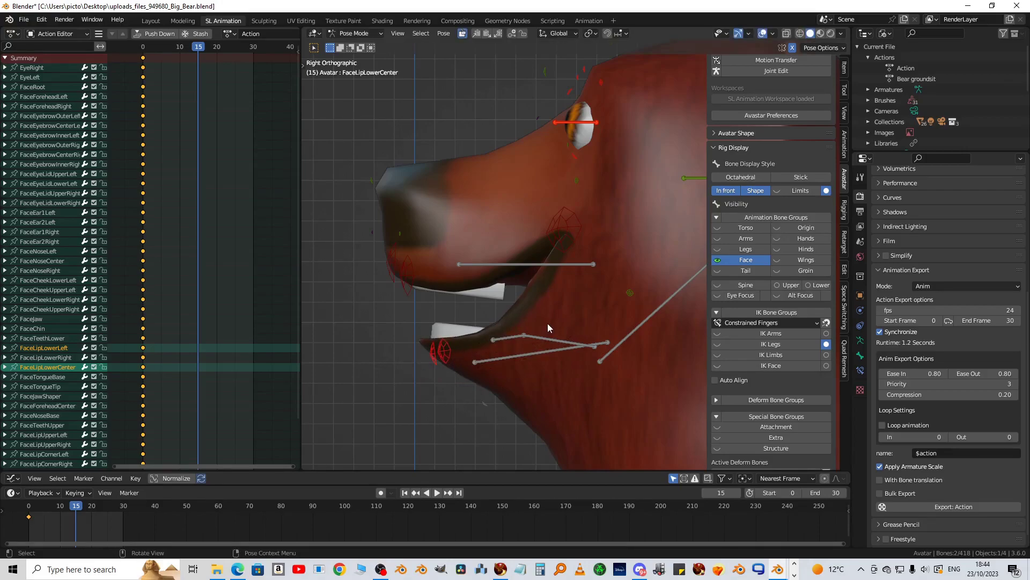
Rotate the center and left upper lip bones around global X to expose the upper teeth, and keyframe the changed face bones at frame 15.
middle_click_drag(531, 336, 576, 330)
left_click(519, 299)
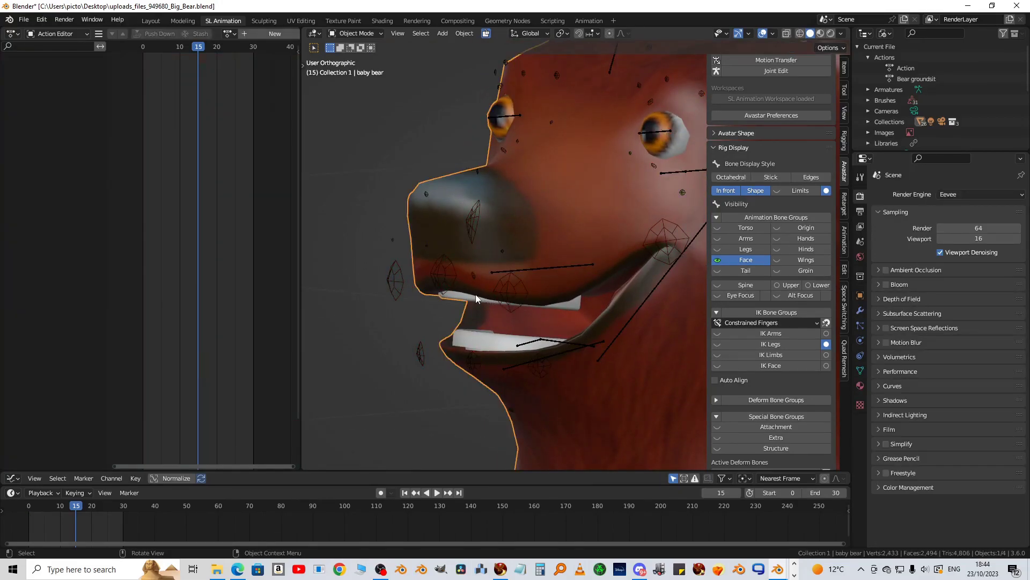
left_click(503, 297)
left_click(450, 279, "shift")
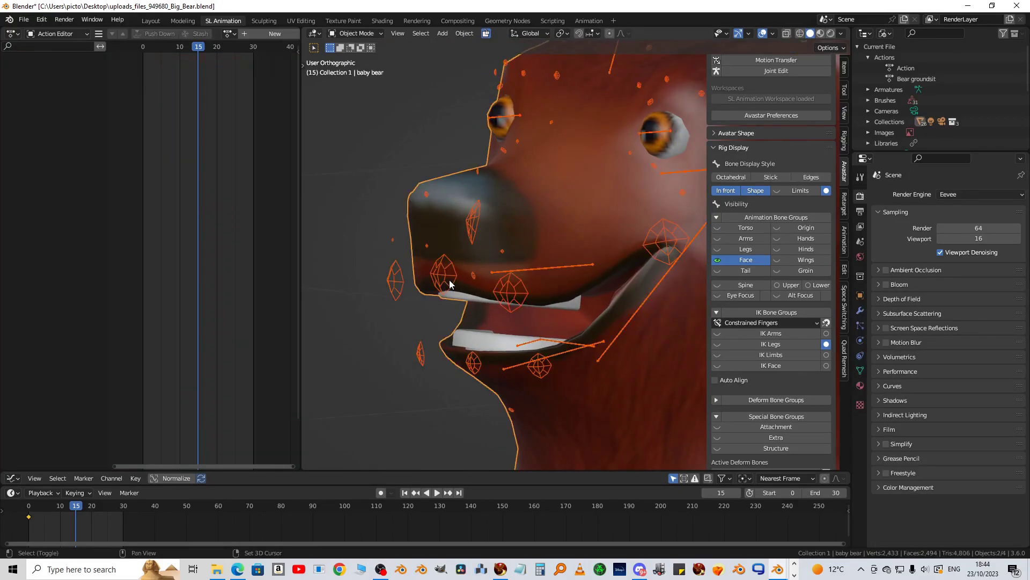
left_click(445, 279)
left_click(511, 295)
middle_click_drag(522, 305, 423, 290)
middle_click_drag(511, 307, 507, 301)
key("r")
key("x")
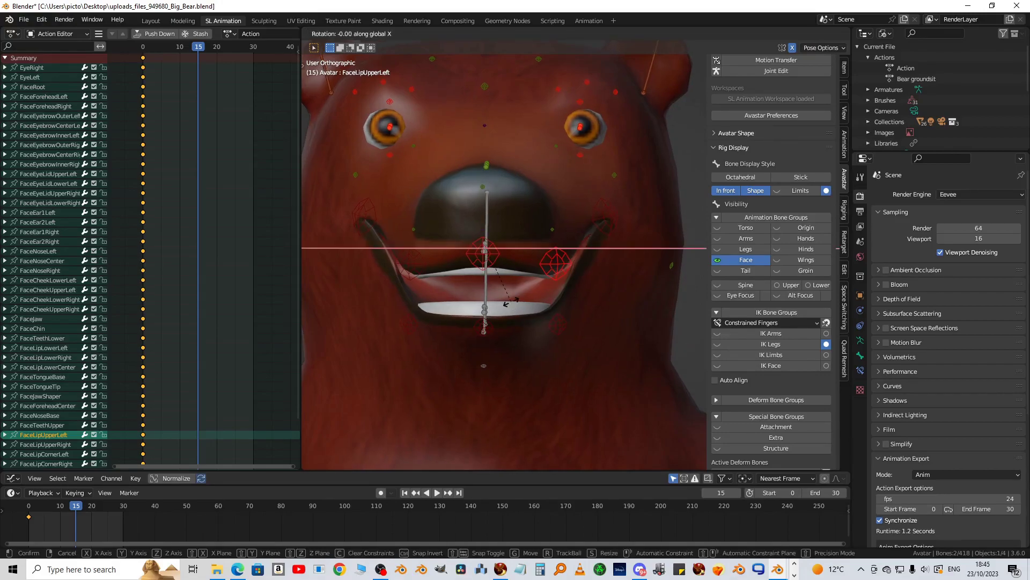
left_click(511, 314)
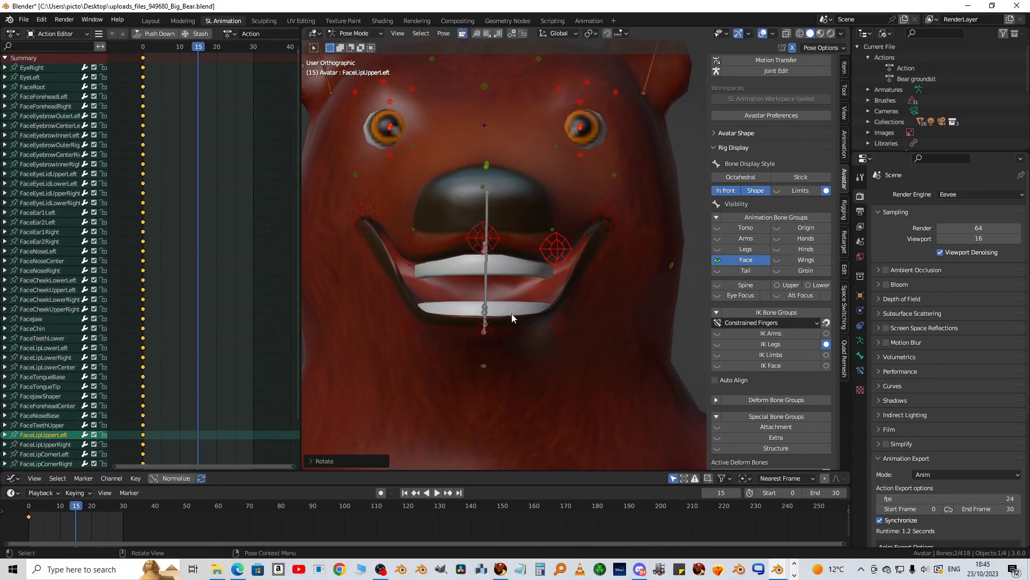
scroll(534, 303, "down", 1)
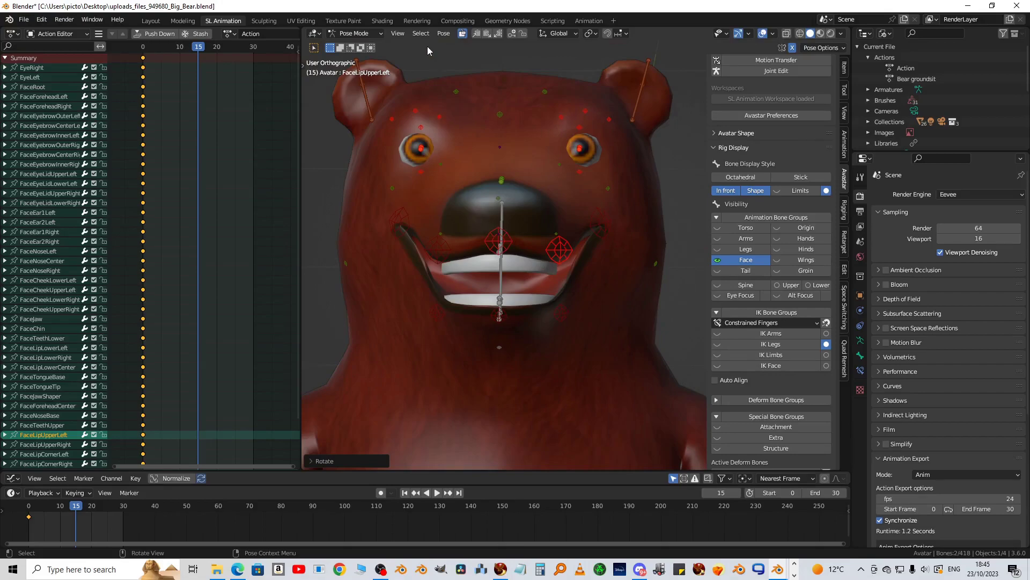
left_click(511, 33)
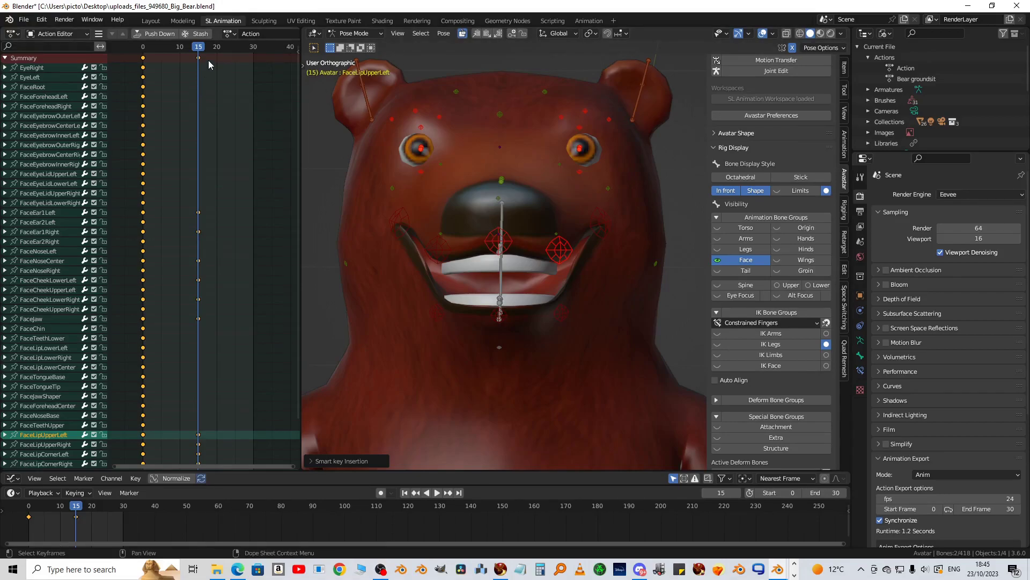
At frame 30, clear the rotation of all face bones and keyframe the neutral face.
left_click_drag(203, 52, 254, 58)
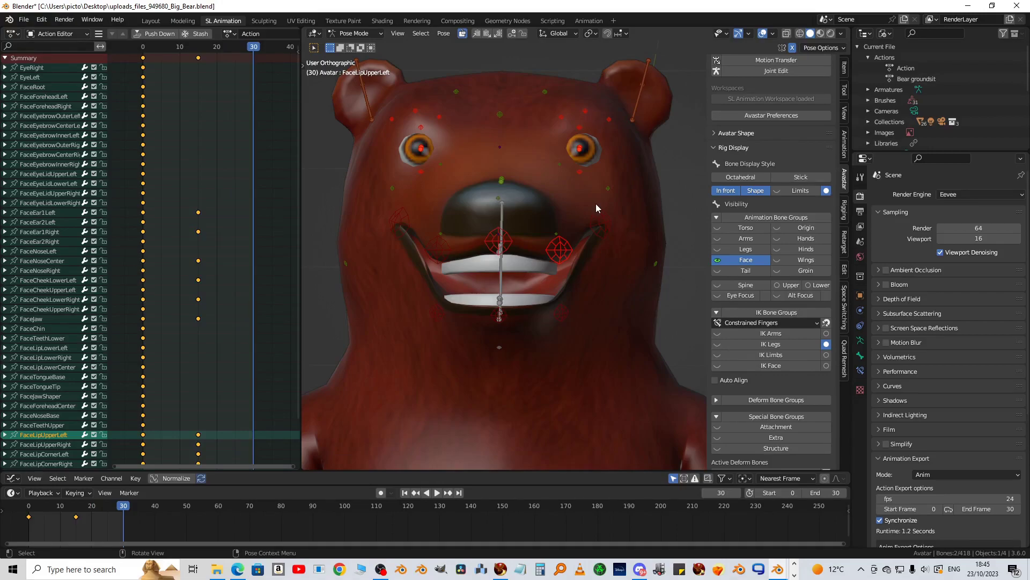
key("a")
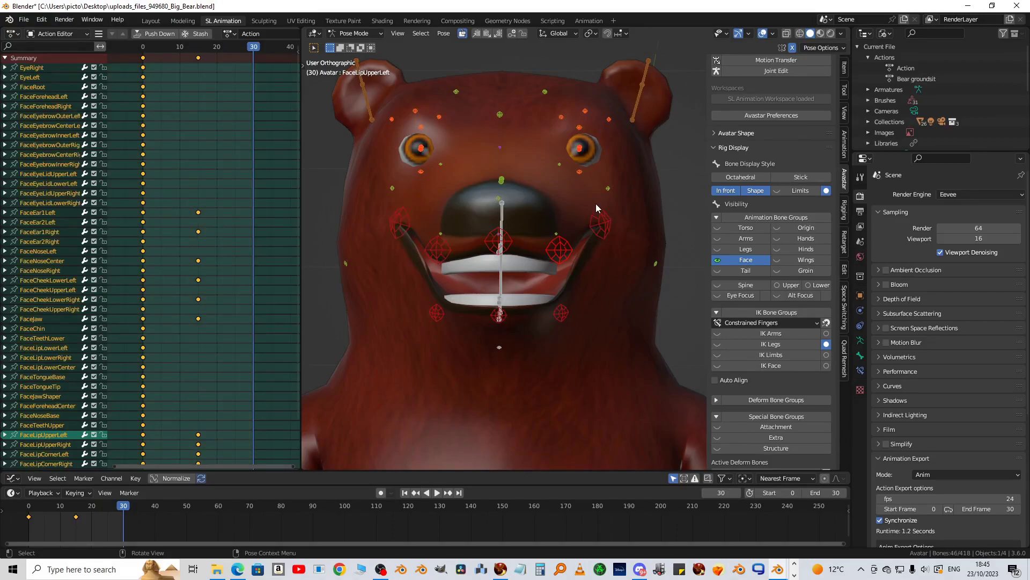
key("alt+r")
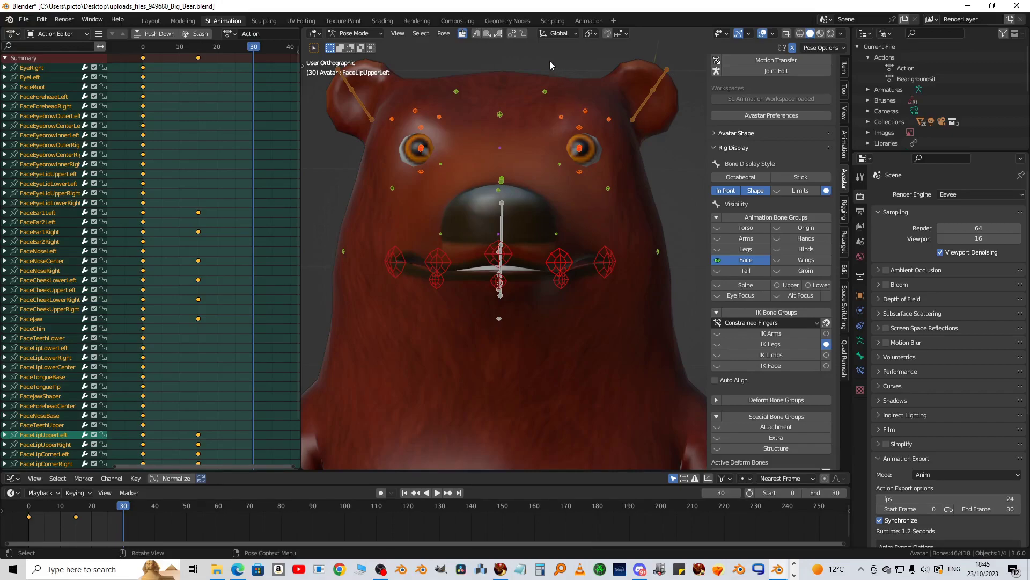
left_click(511, 34)
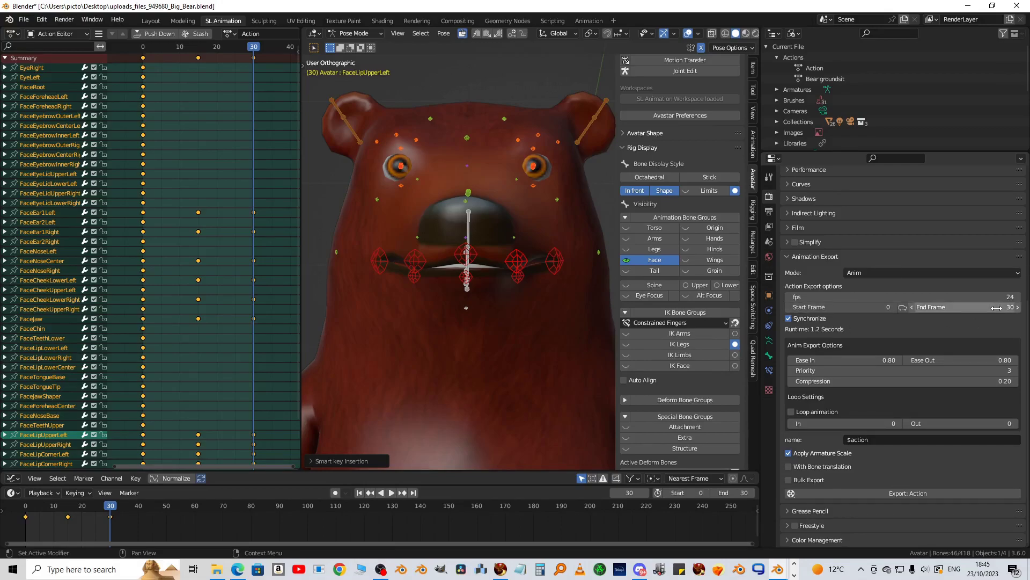
Configure the Anim export options with ease in 0.50, priority 0, compression 0.00 and loop animation enabled.
left_click(853, 362)
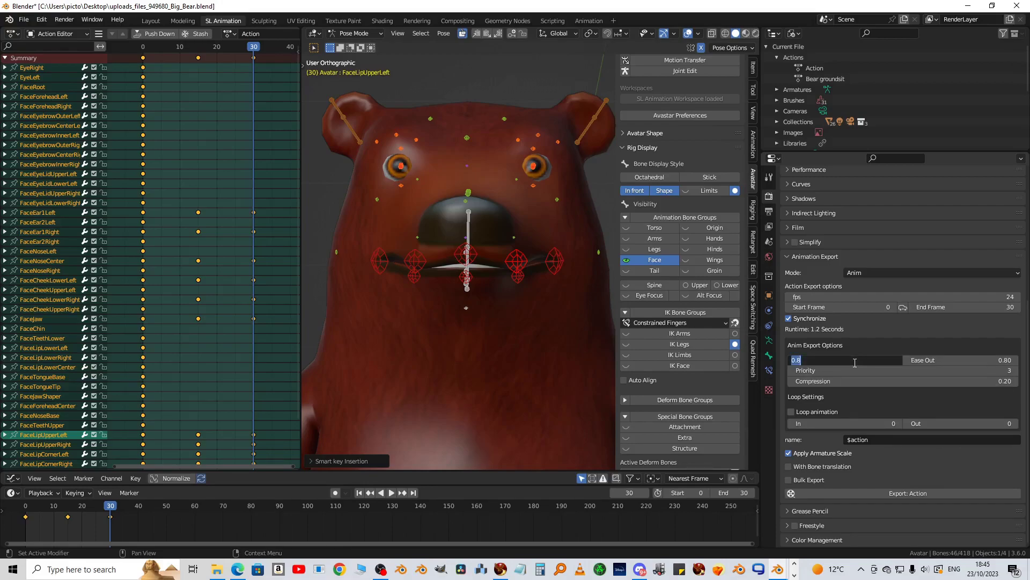
type("0.5")
key("Return")
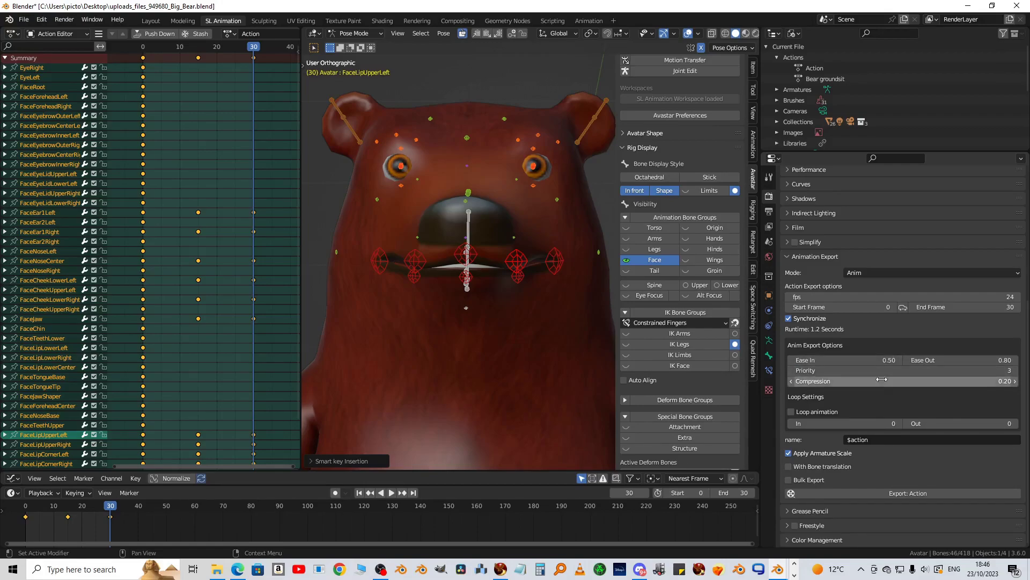
left_click(969, 370)
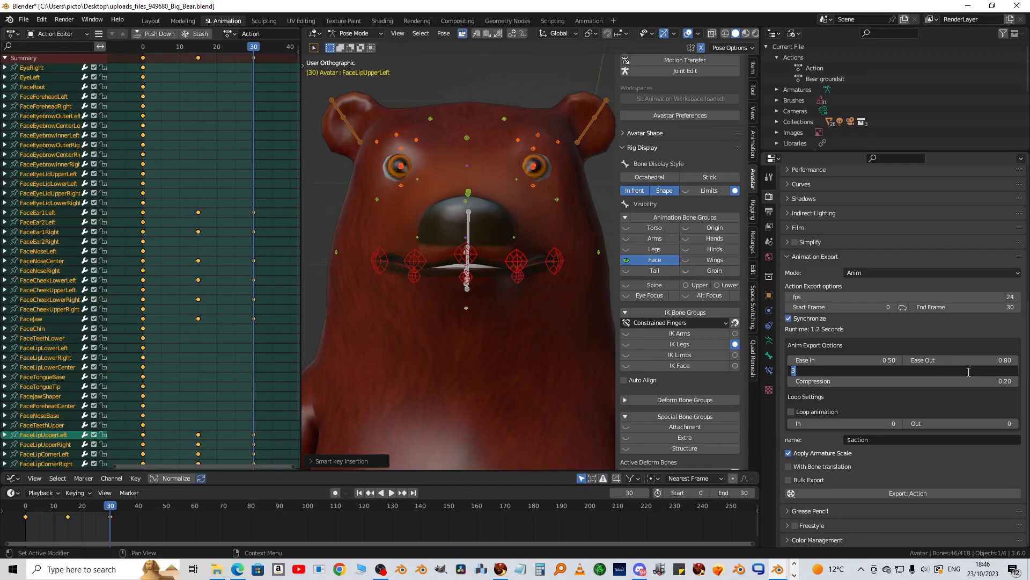
type("0")
key("Return")
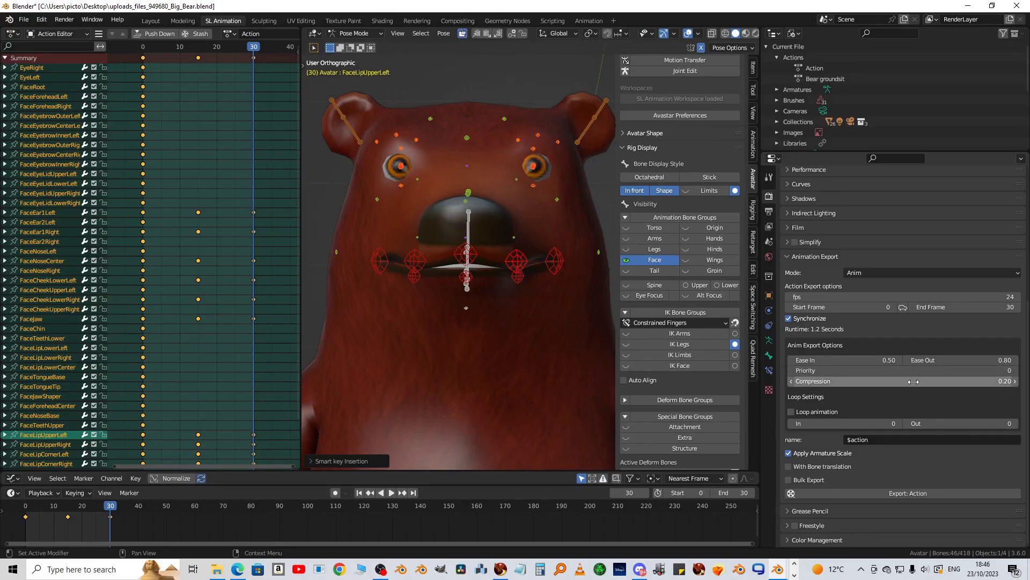
left_click_drag(913, 382, 869, 381)
left_click(796, 414)
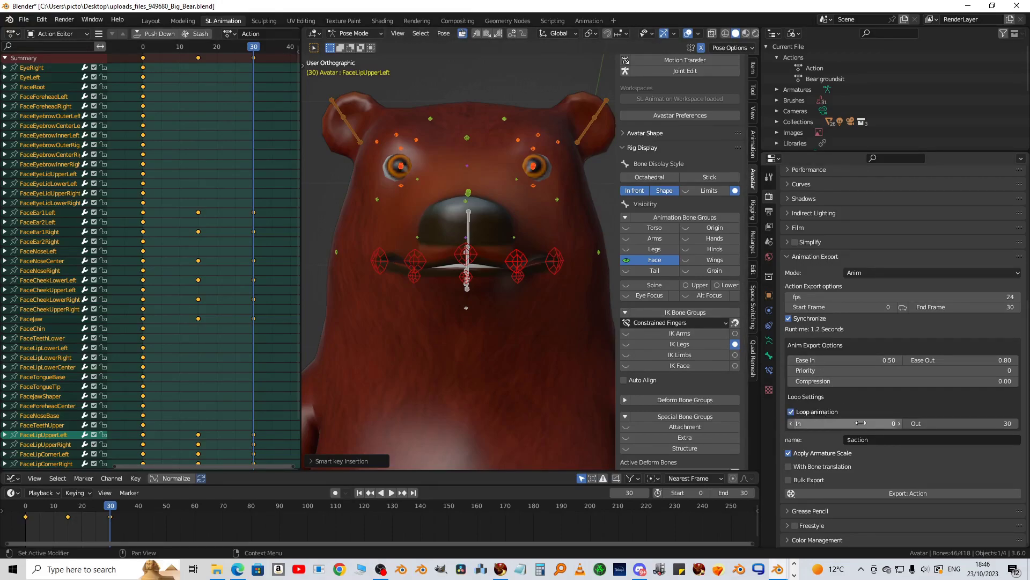
Set the animation export's loop to start at frame 15 and end at frame 15.
left_click(877, 423)
type("15")
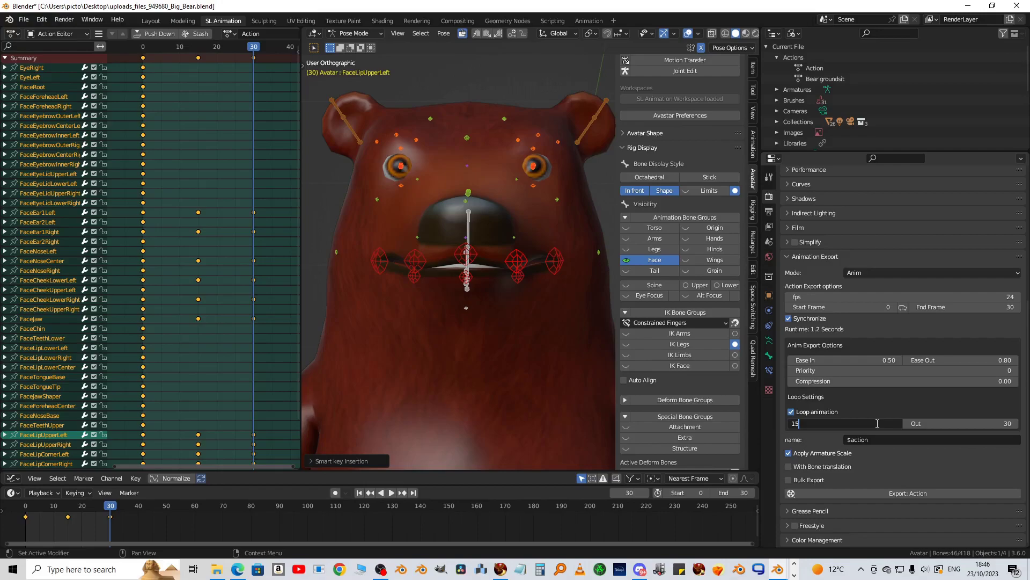
left_click(978, 426)
left_click(978, 426)
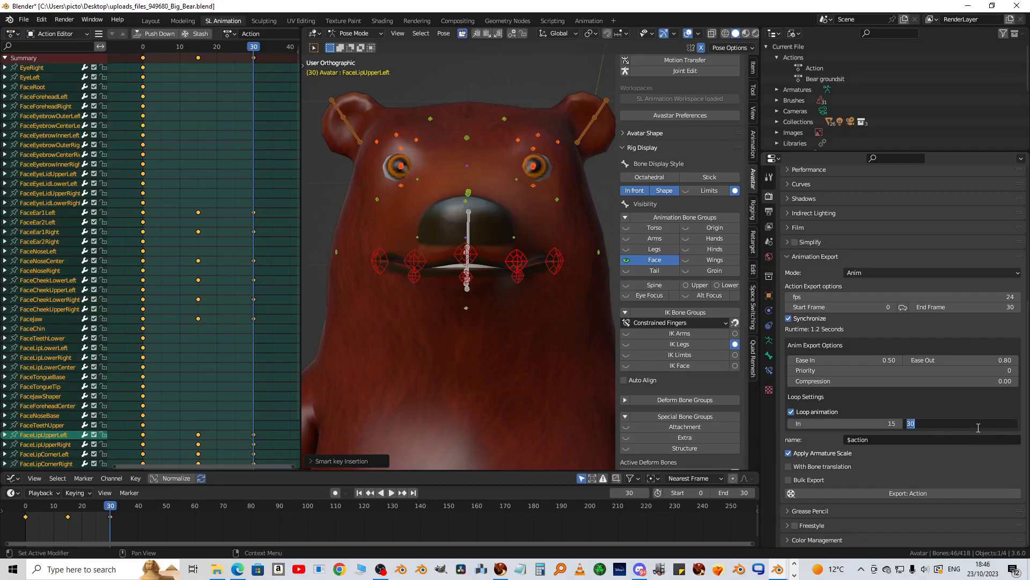
type("15")
key("Return")
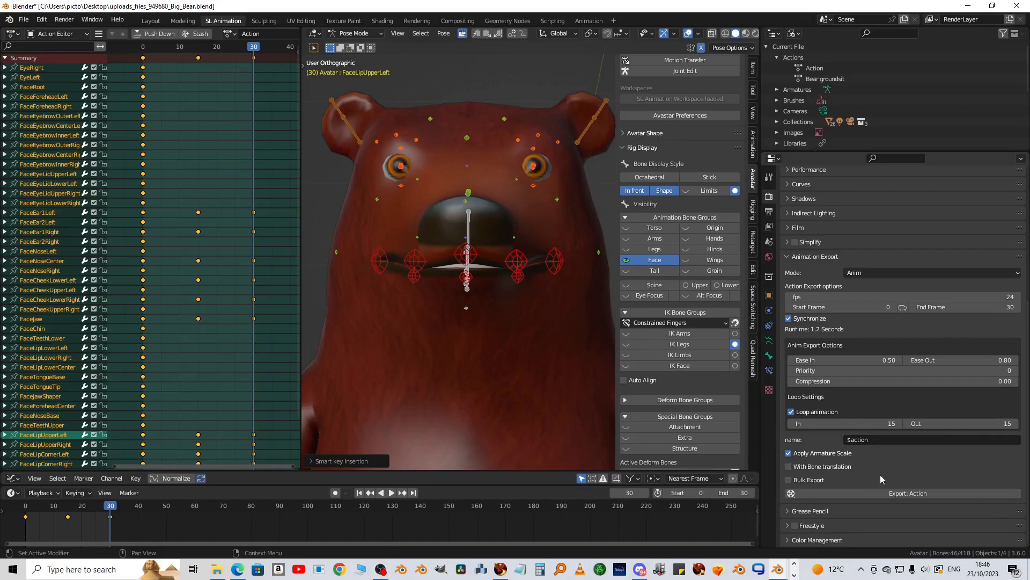
Export the action to the Desktop, overwriting the existing bear_smile.anim.
left_click(888, 494)
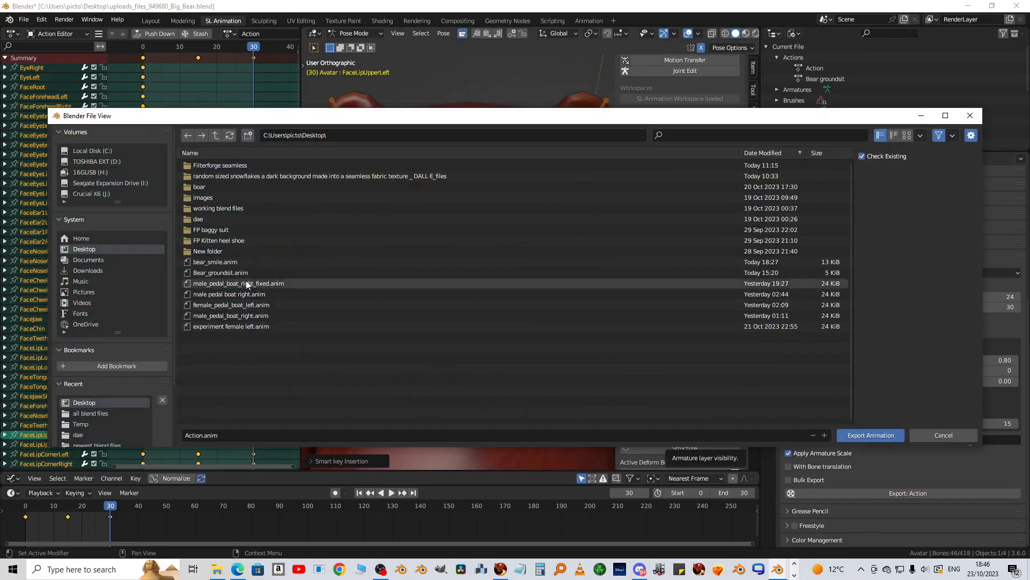
left_click(238, 262)
left_click(870, 434)
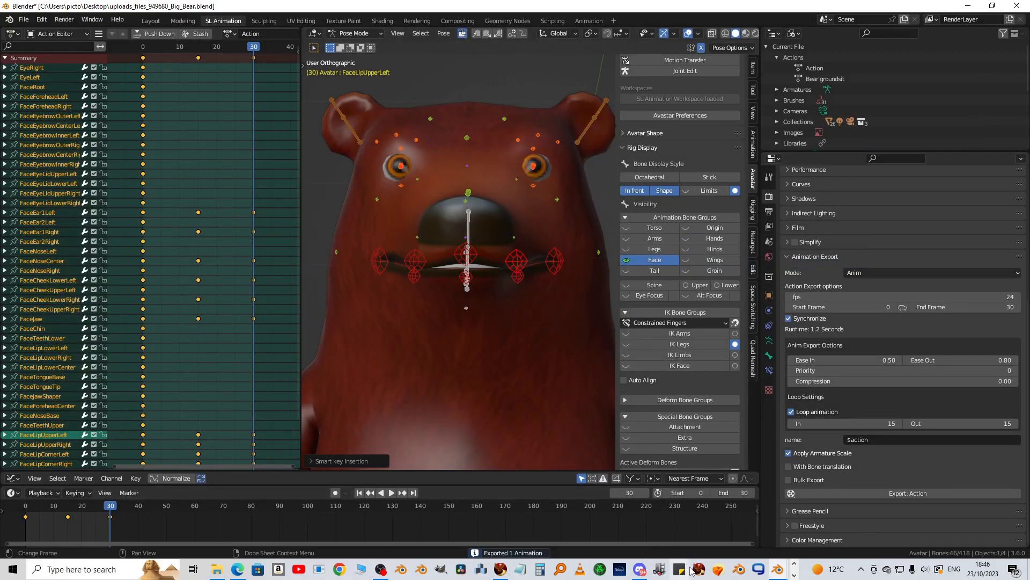
Switch to Firestorm and upload bear_smile.anim from the Desktop as an animation.
left_click(500, 569)
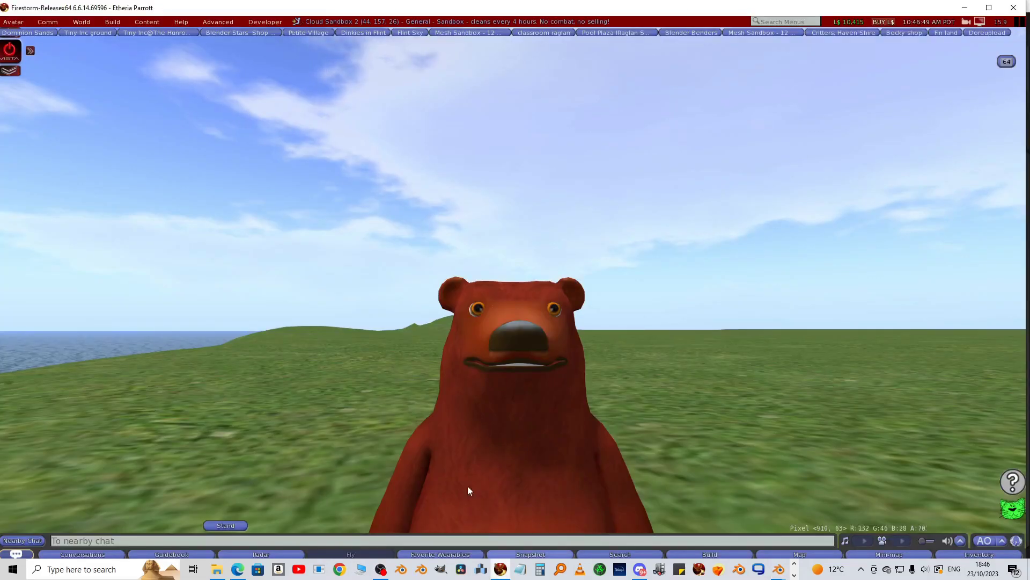
left_click(112, 22)
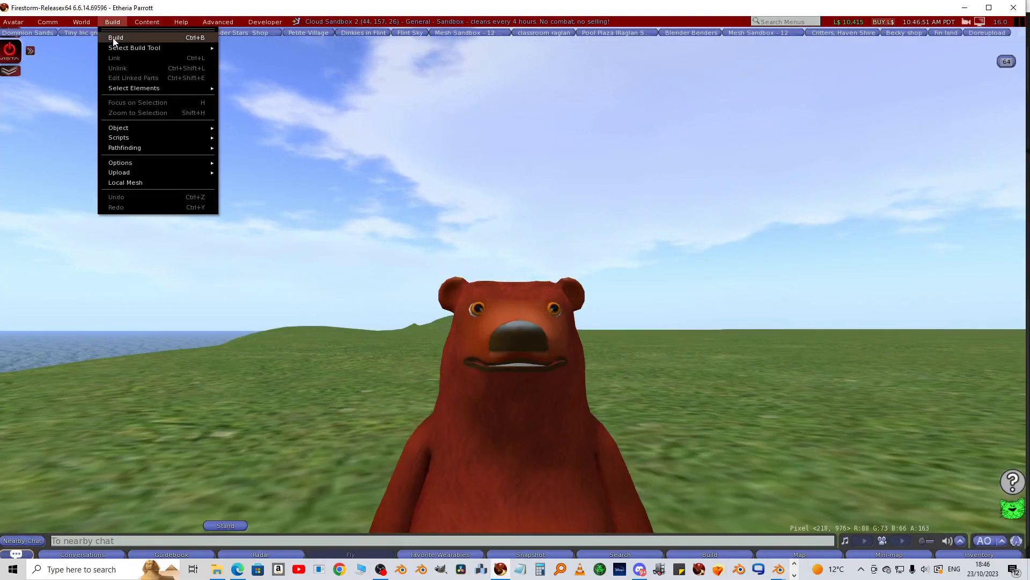
mouse_move(145, 167)
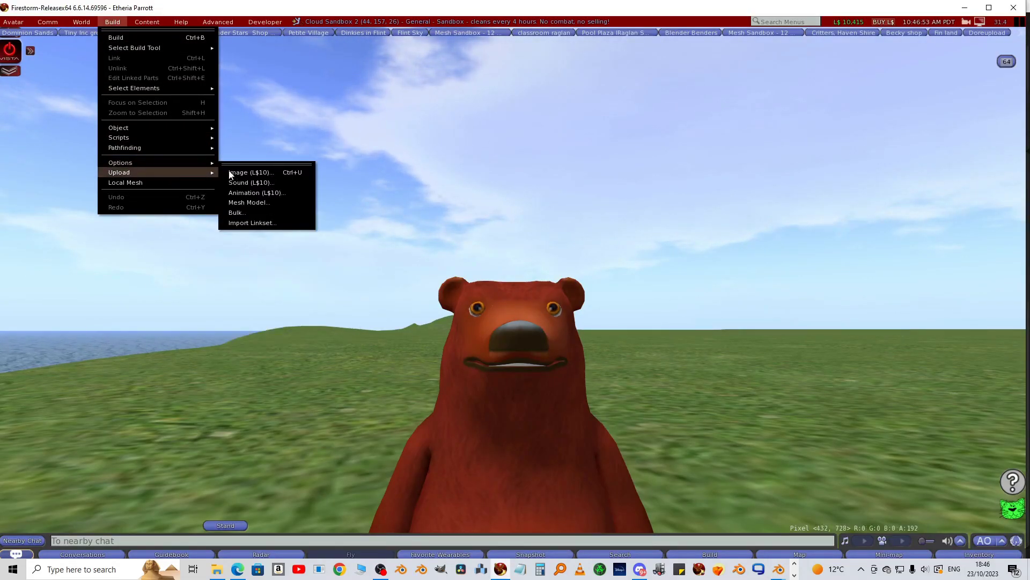
left_click(248, 196)
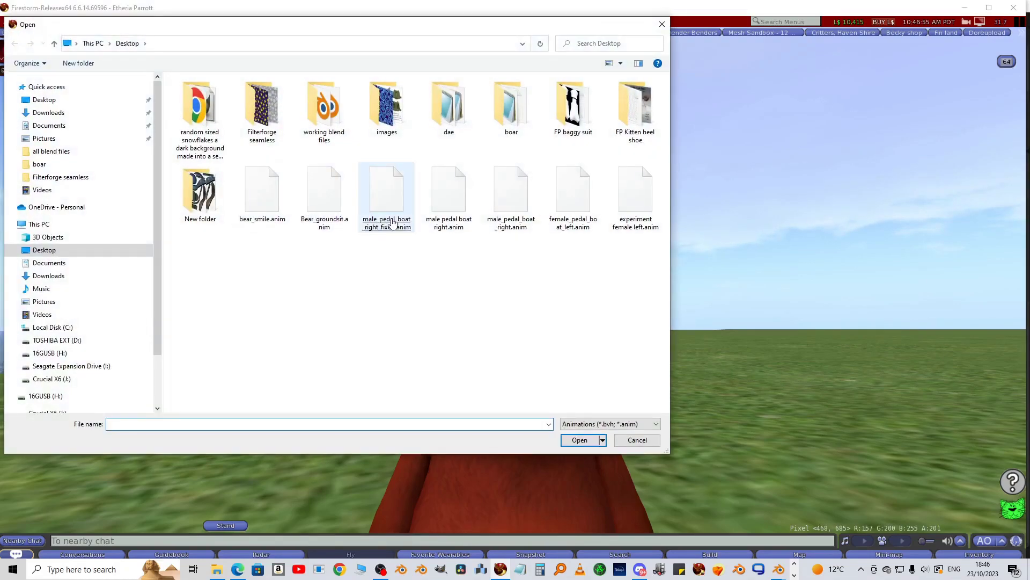
left_click(284, 211)
left_click(583, 441)
left_click(508, 308)
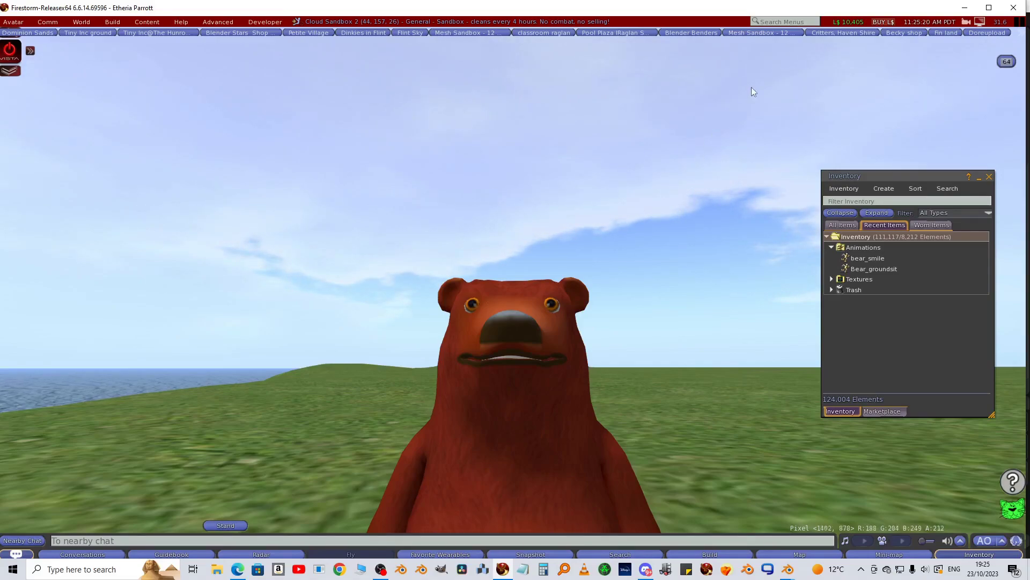
Create a new inventory gesture with the trigger ")" and clear its replacement text.
left_click(882, 189)
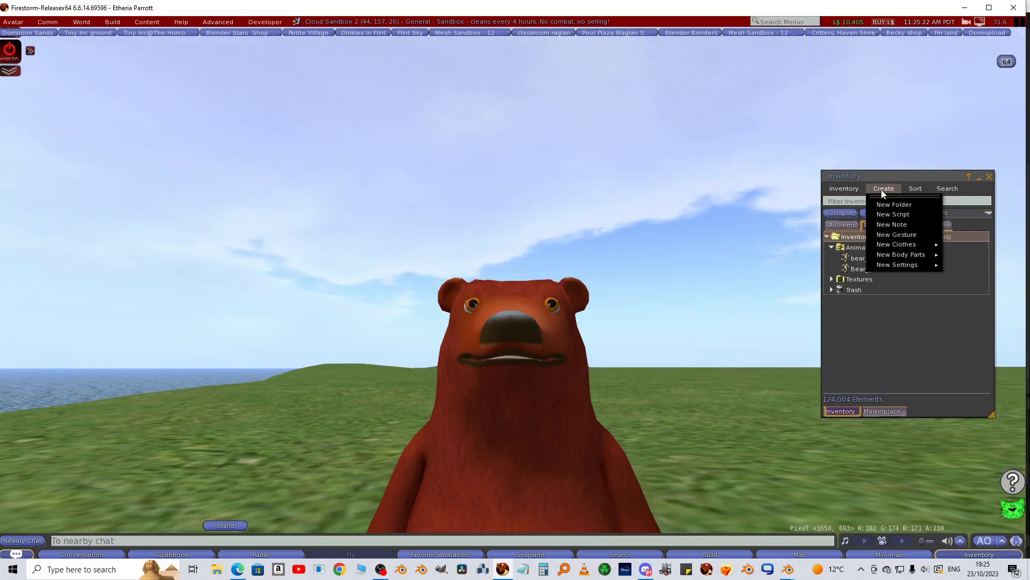
left_click(885, 235)
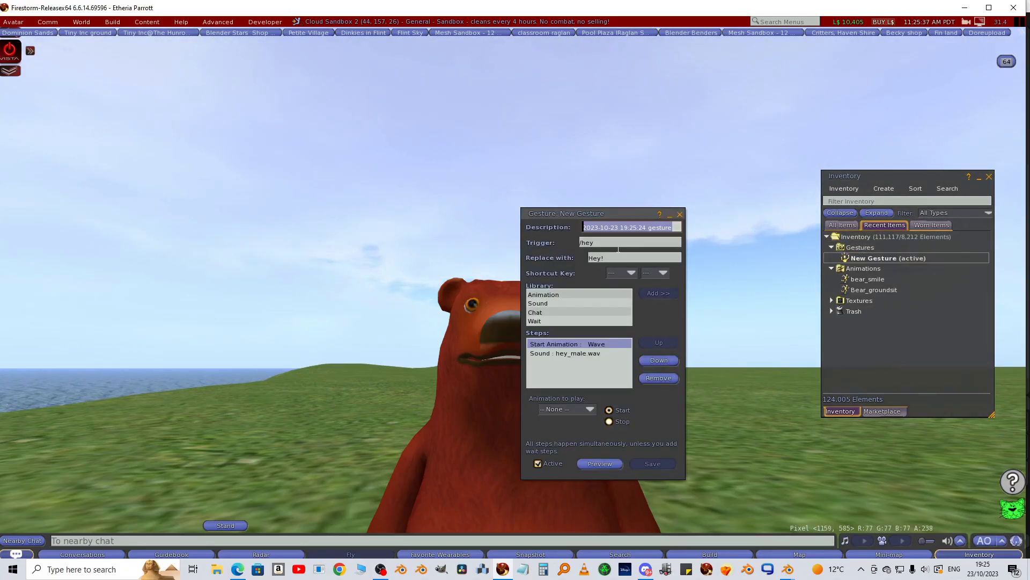
left_click_drag(617, 246, 556, 242)
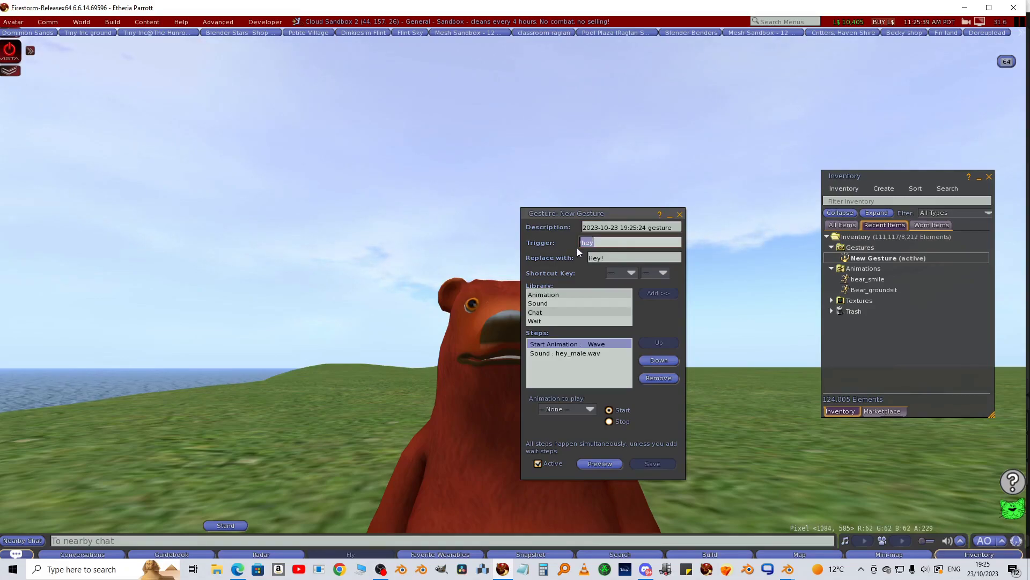
key("BackSpace")
type(":)")
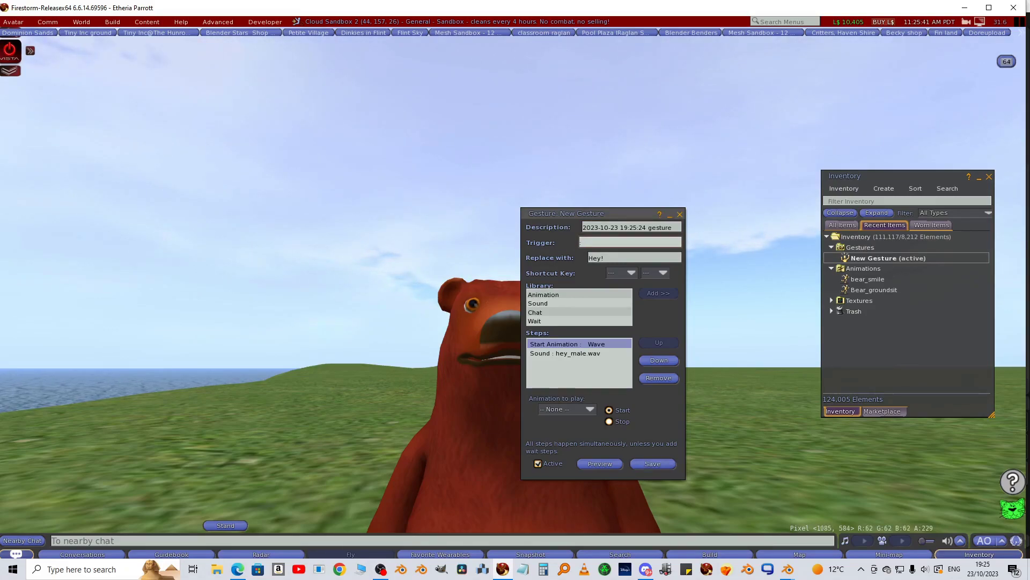
key("Tab")
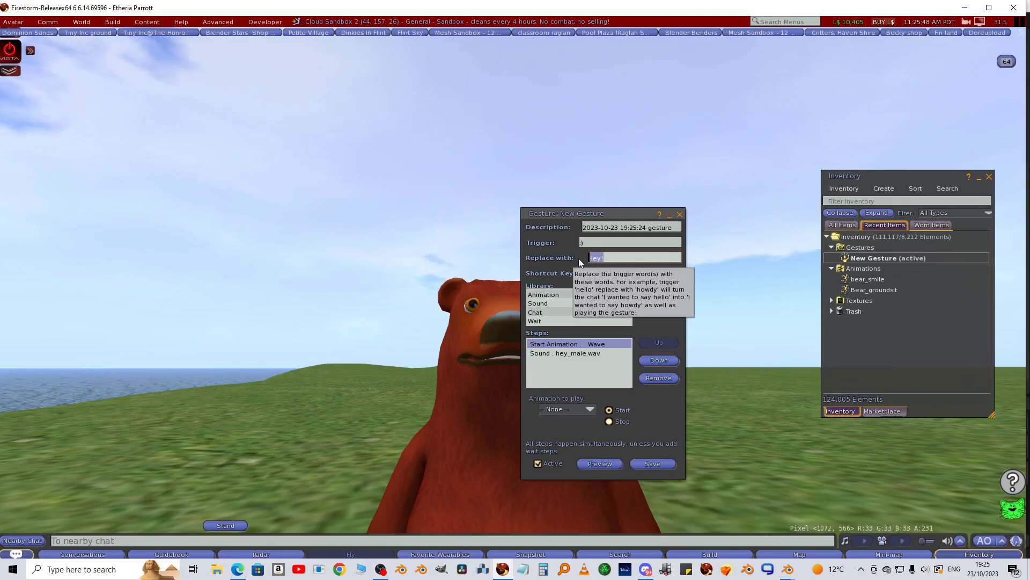
key("BackSpace")
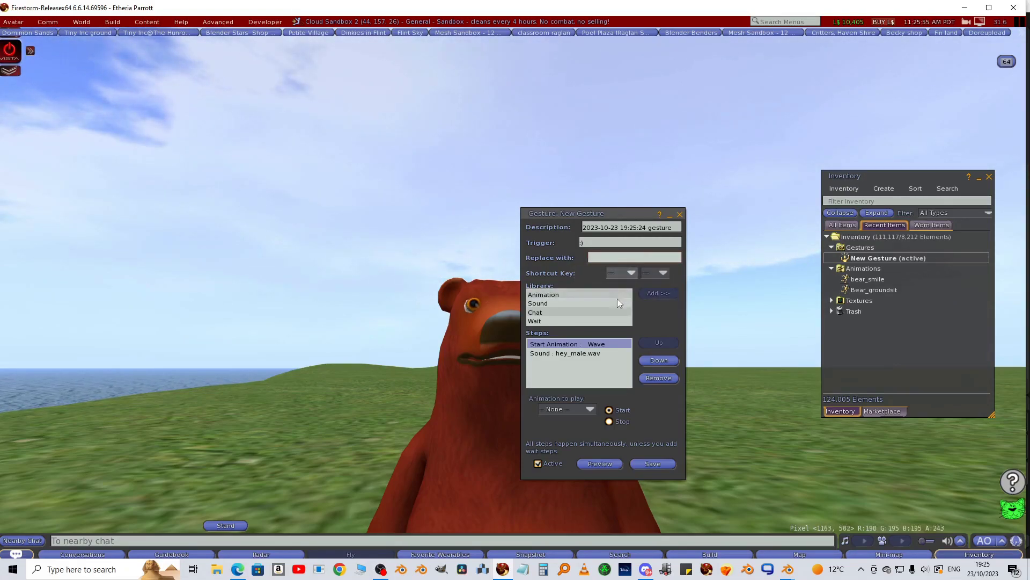
Change the gesture's Wave start animation step to play bear_smile.
left_click(555, 293)
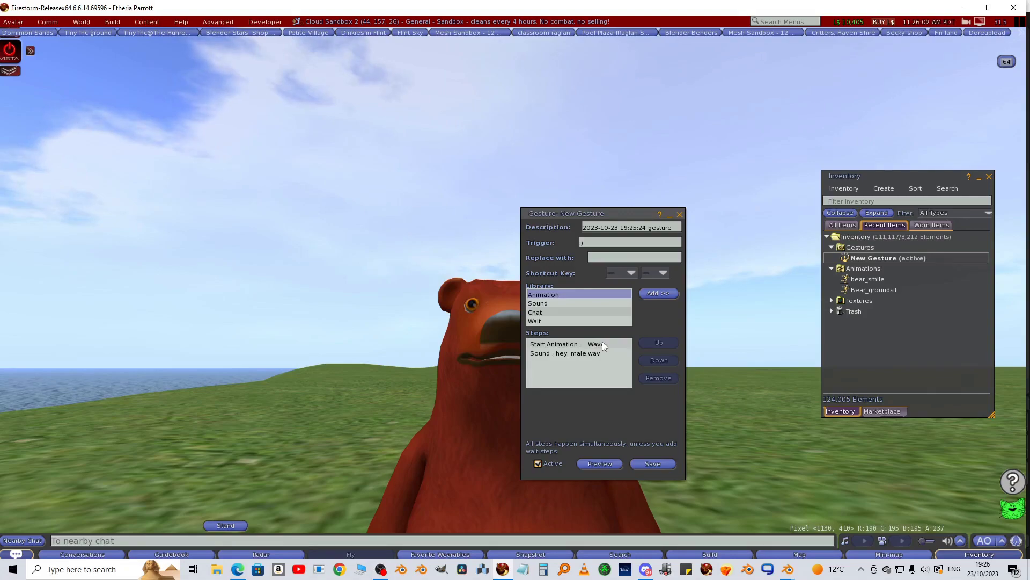
left_click(548, 345)
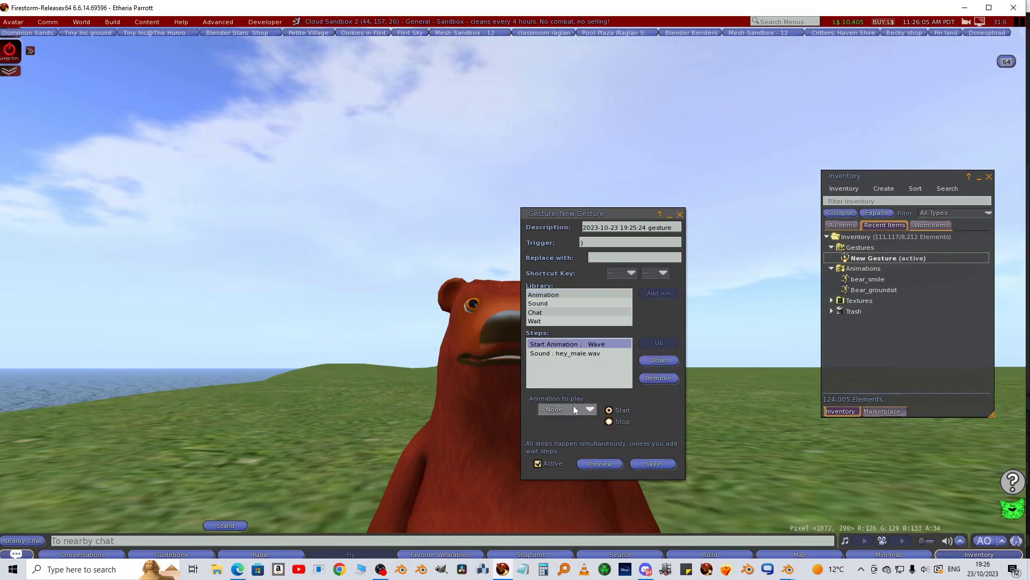
left_click(588, 410)
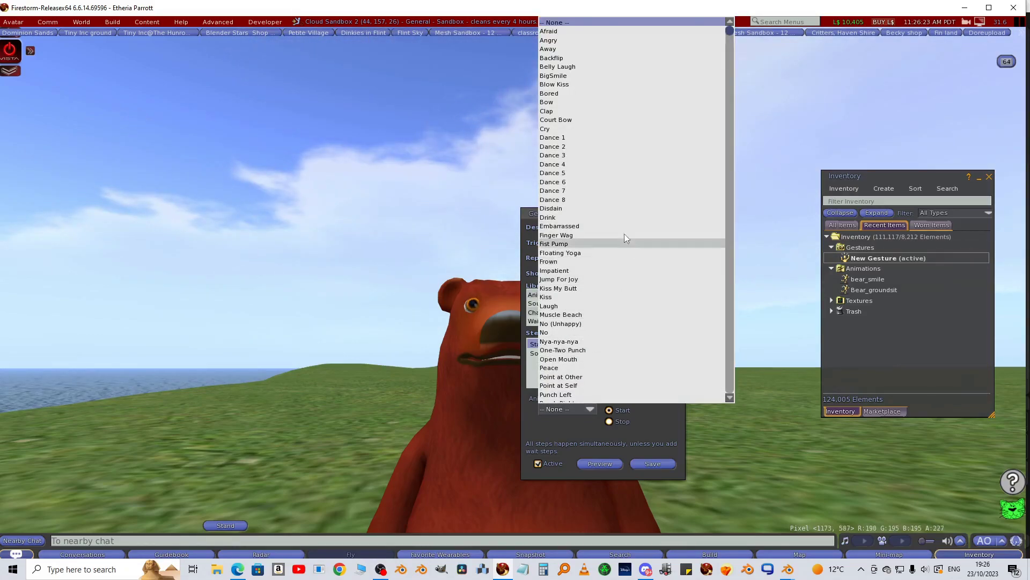
mouse_move(730, 31)
left_mouse_down()
mouse_move(712, 364)
mouse_move(720, 26)
left_mouse_up()
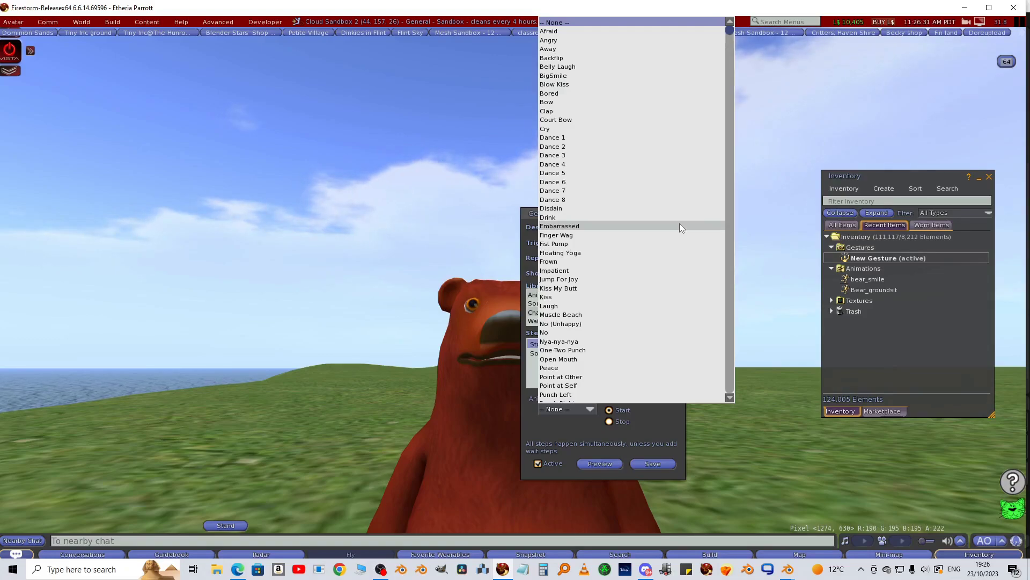
type("bea")
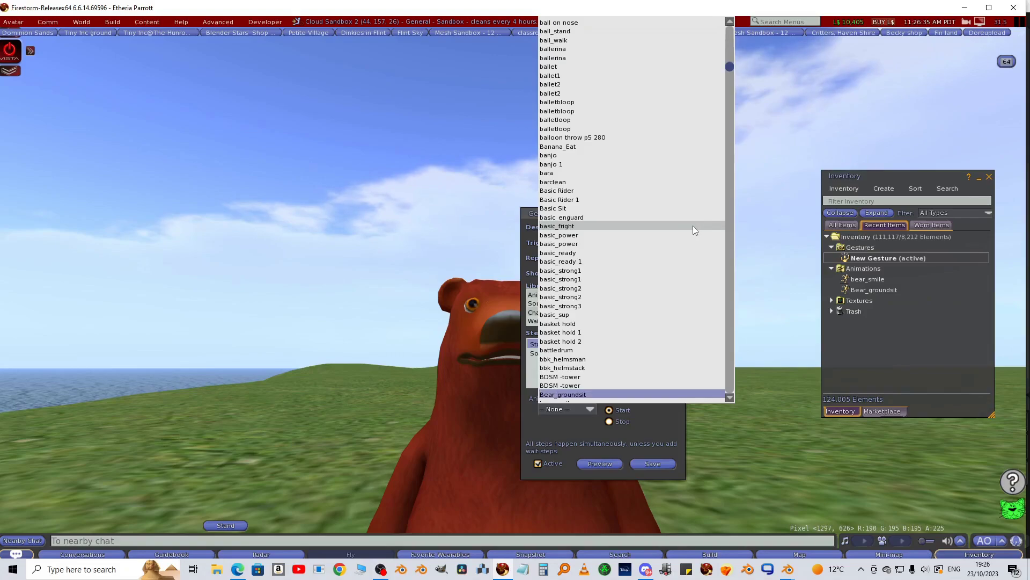
scroll(610, 320, "down", 2)
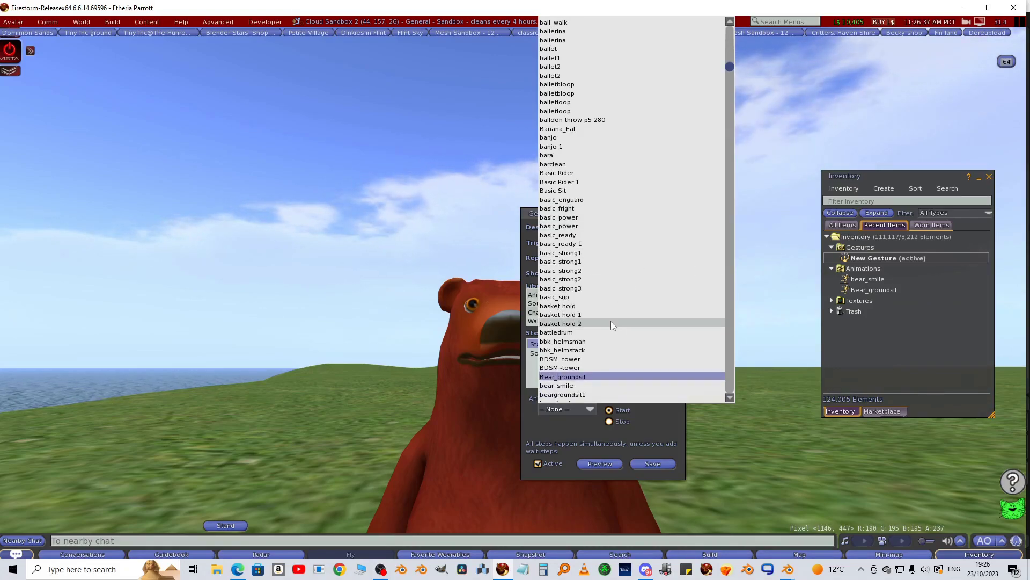
left_click(561, 385)
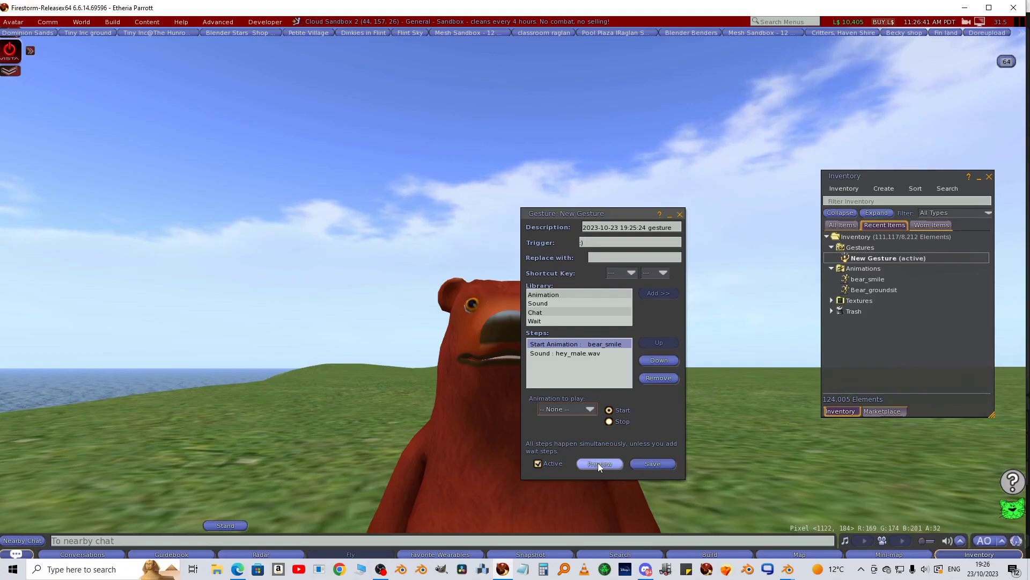
Replace the gesture's hey_male.wav sound step with a timed wait of 4 seconds.
left_click(565, 353)
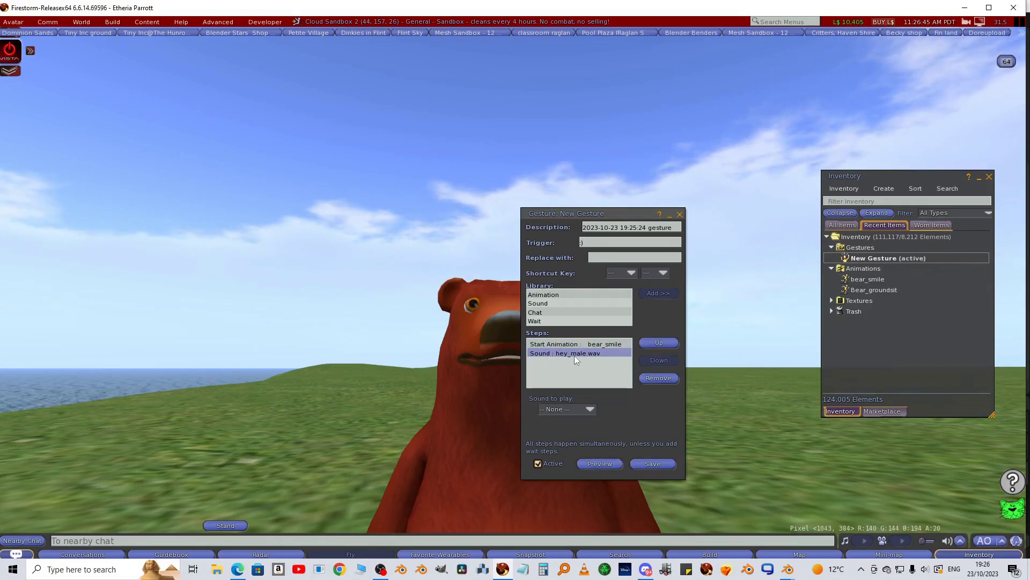
left_click(659, 378)
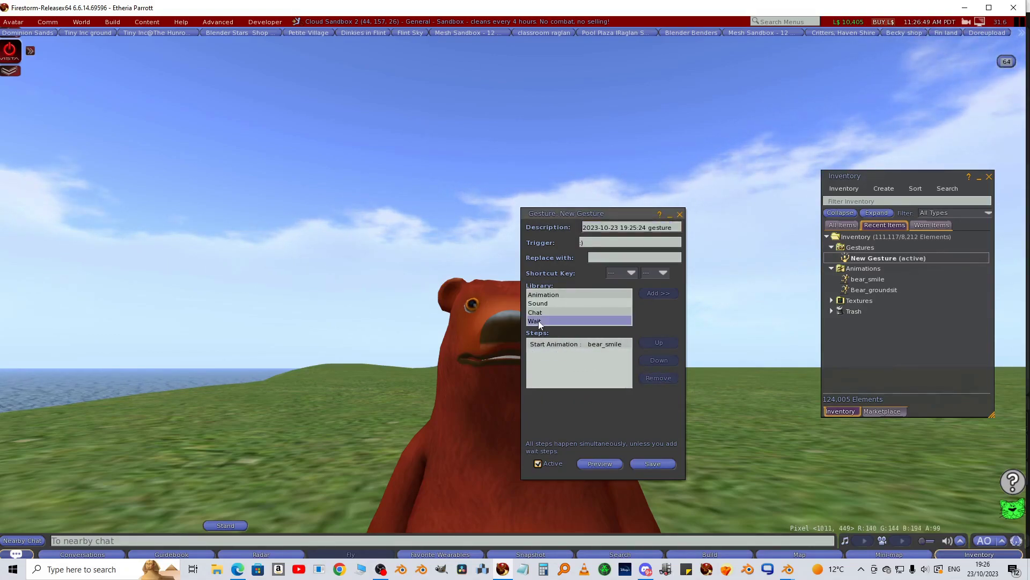
left_click(656, 291)
left_click(543, 421)
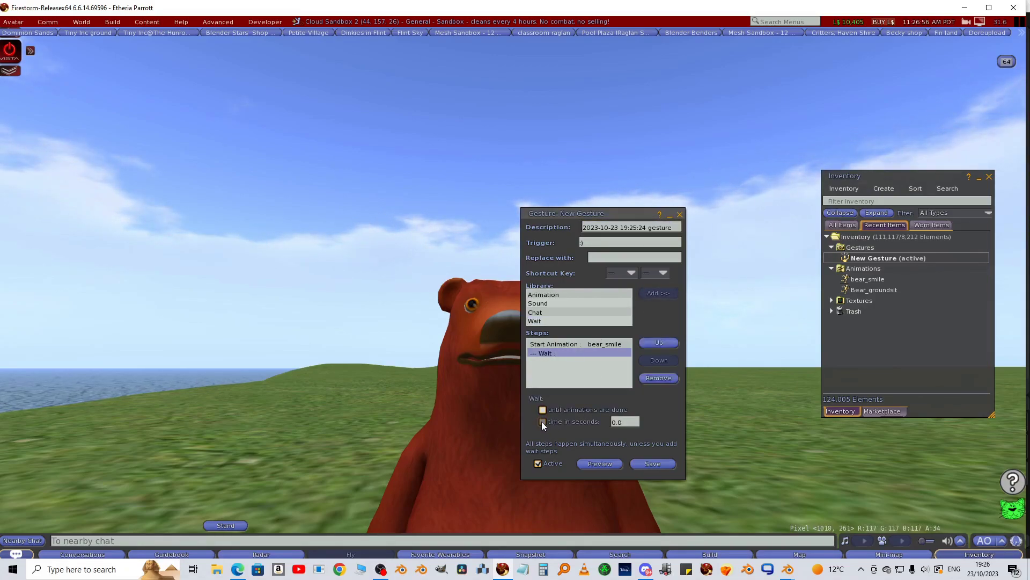
left_click_drag(625, 423, 589, 421)
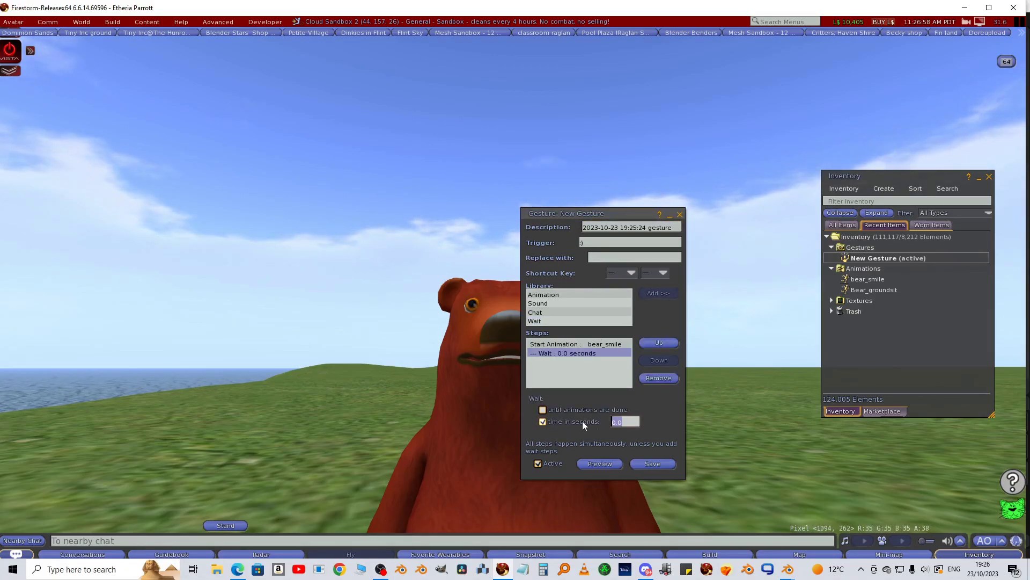
type("4")
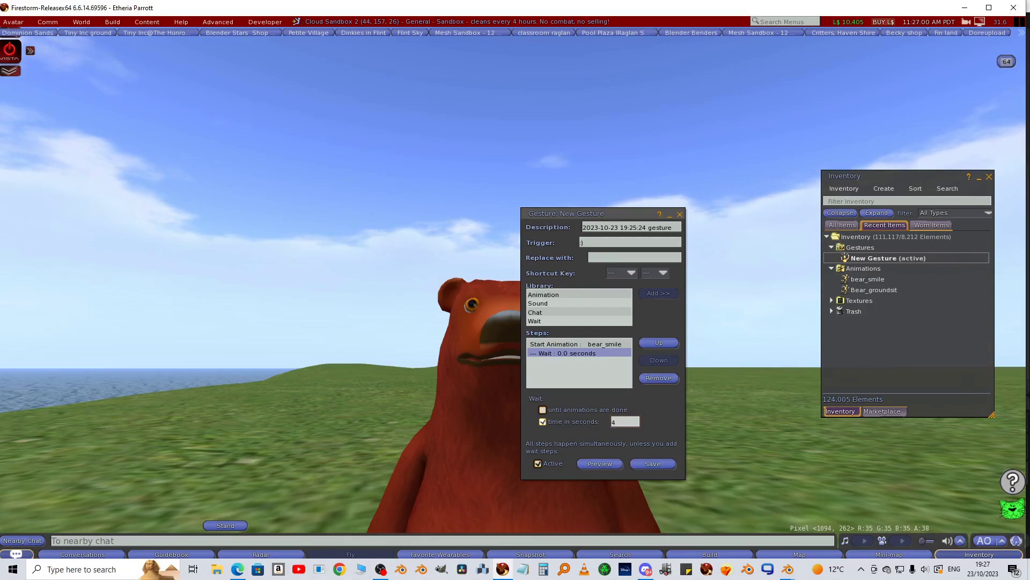
Add an animation step after the wait that stops bear_smile.
left_click(543, 295)
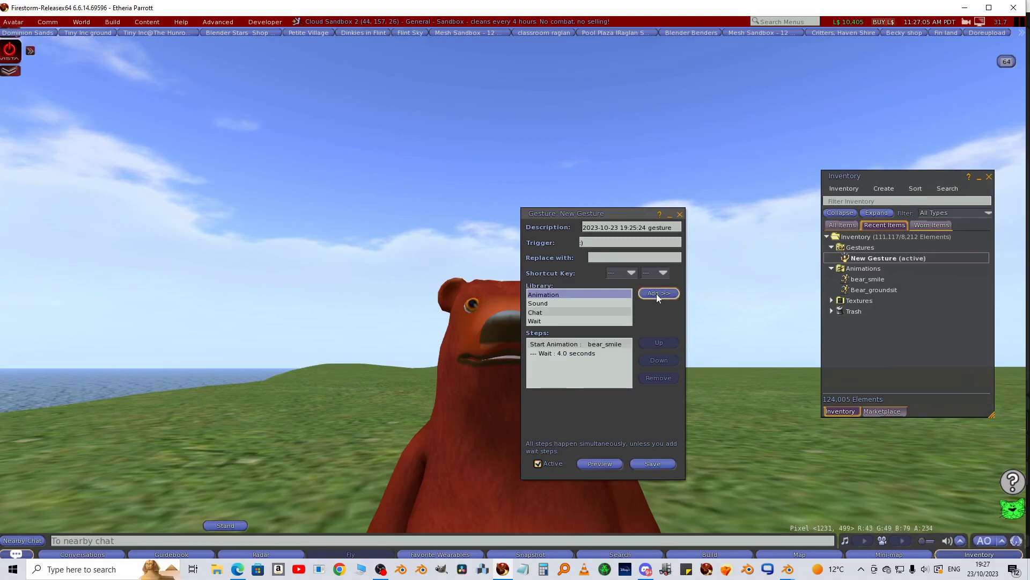
left_click(657, 295)
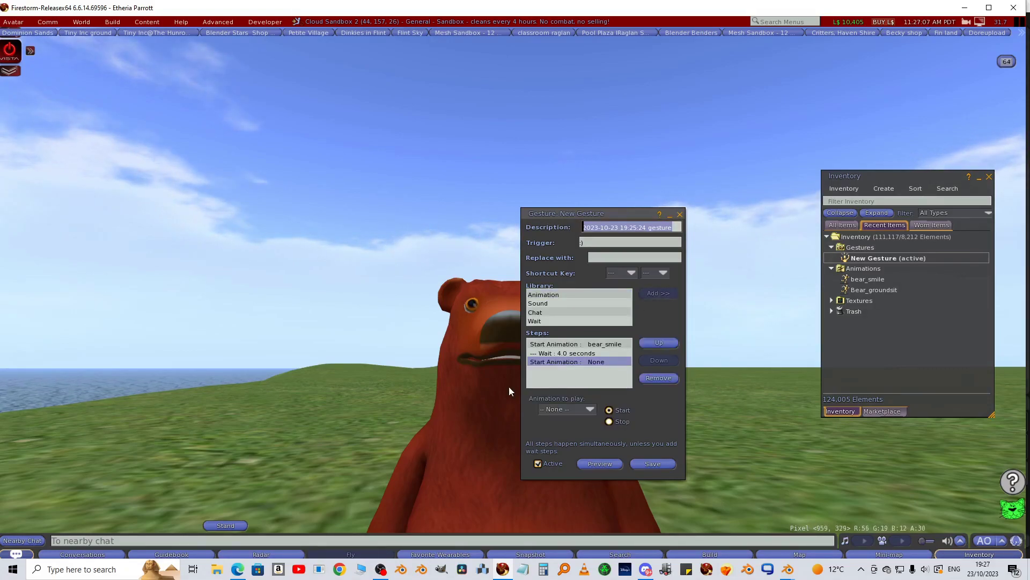
left_click(609, 422)
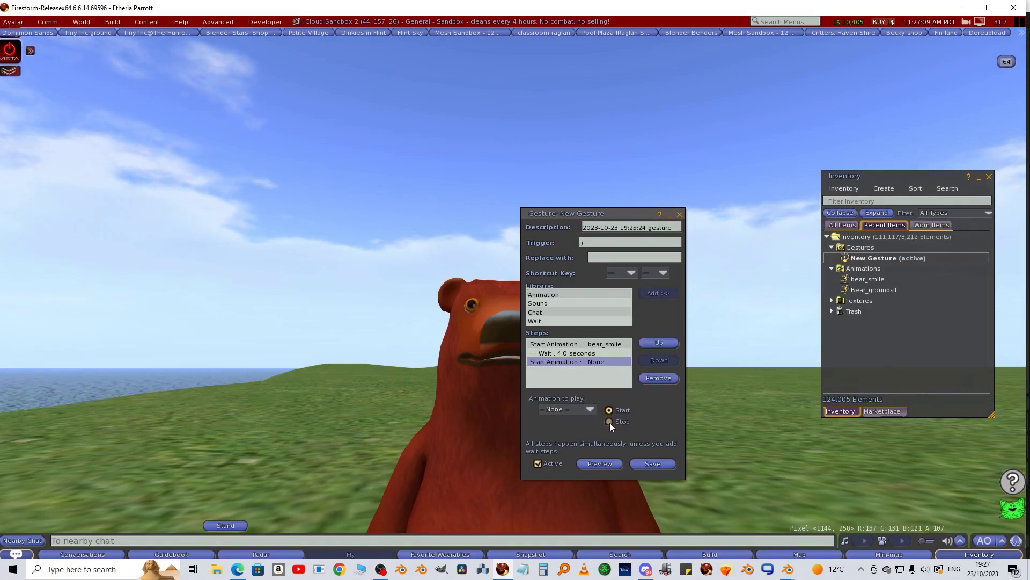
left_click(585, 409)
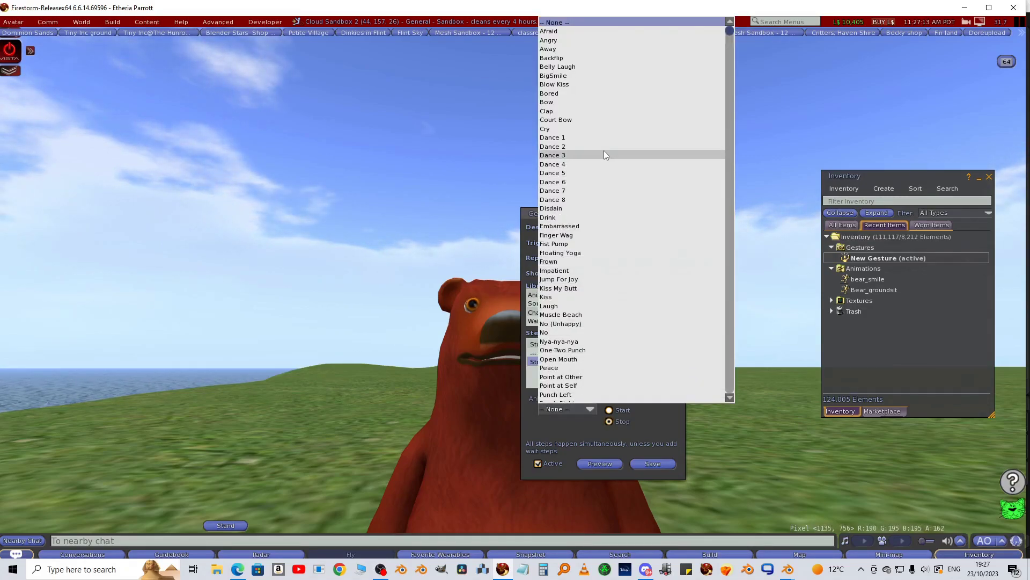
type("bear")
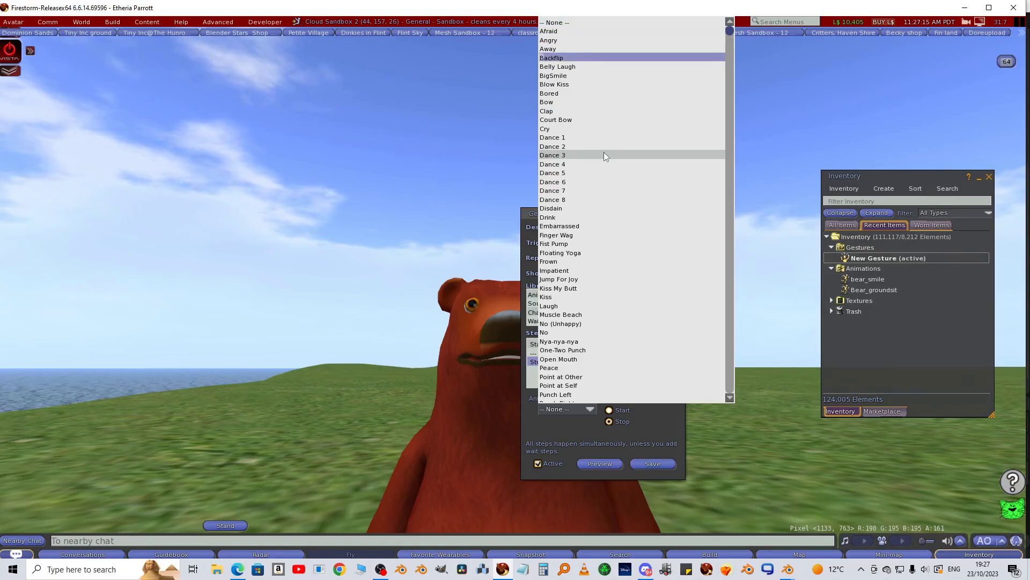
type("_s")
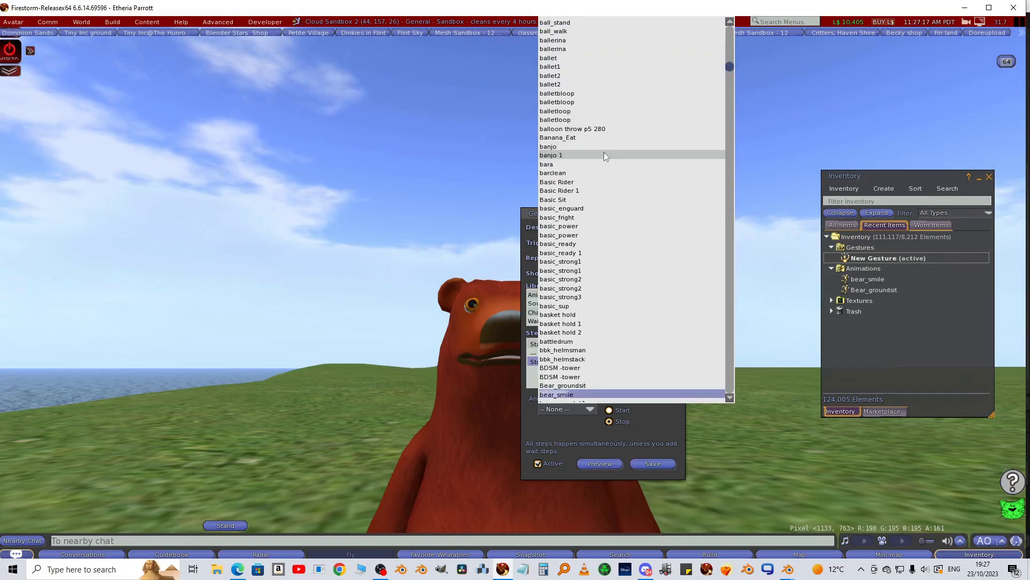
left_click(564, 396)
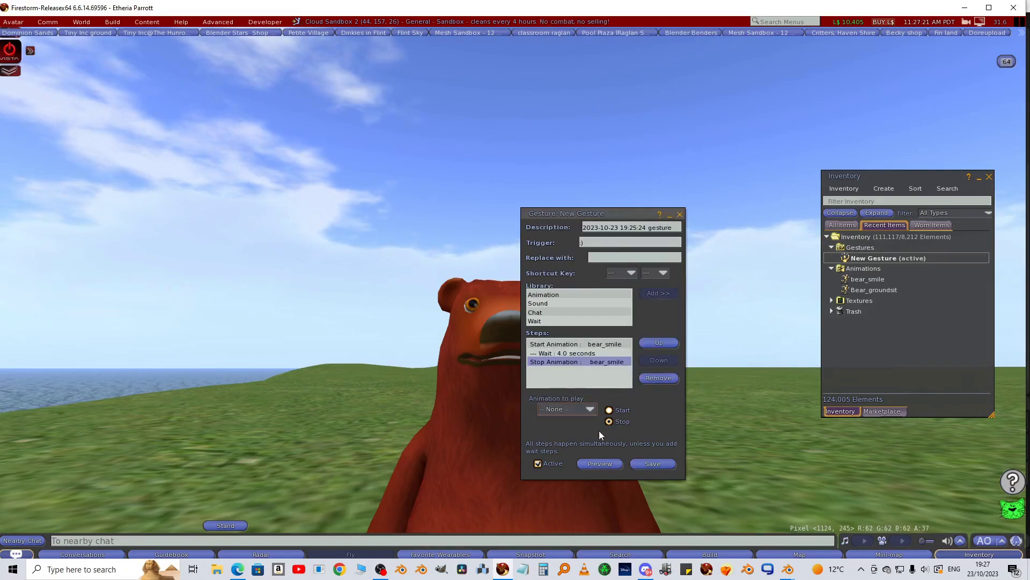
Save the finished gesture, close its editor, and rename it "bear smile" in the inventory.
left_click(648, 466)
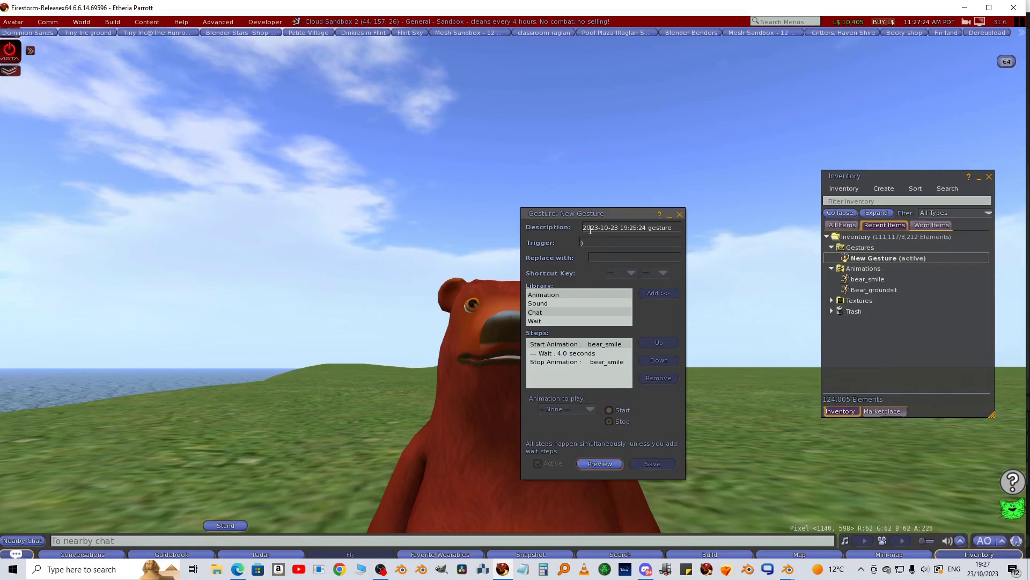
left_click(680, 215)
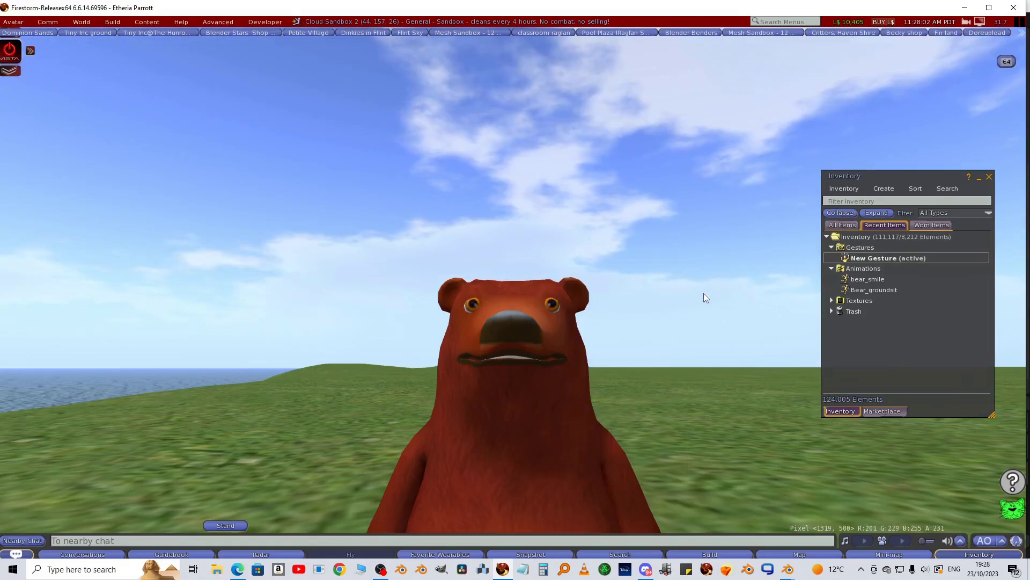
right_click(865, 257)
left_click(900, 294)
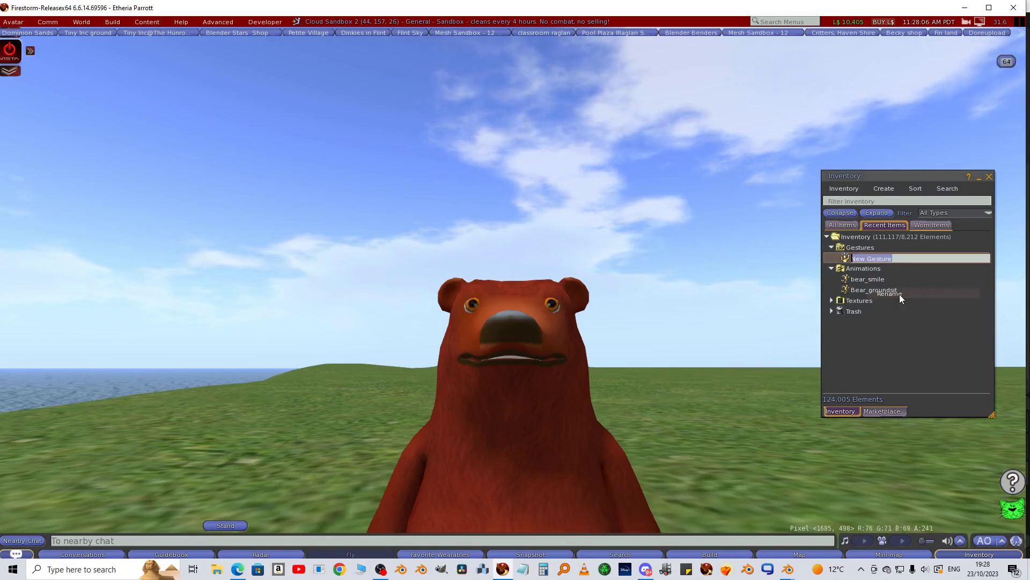
type("bear smile")
key("Return")
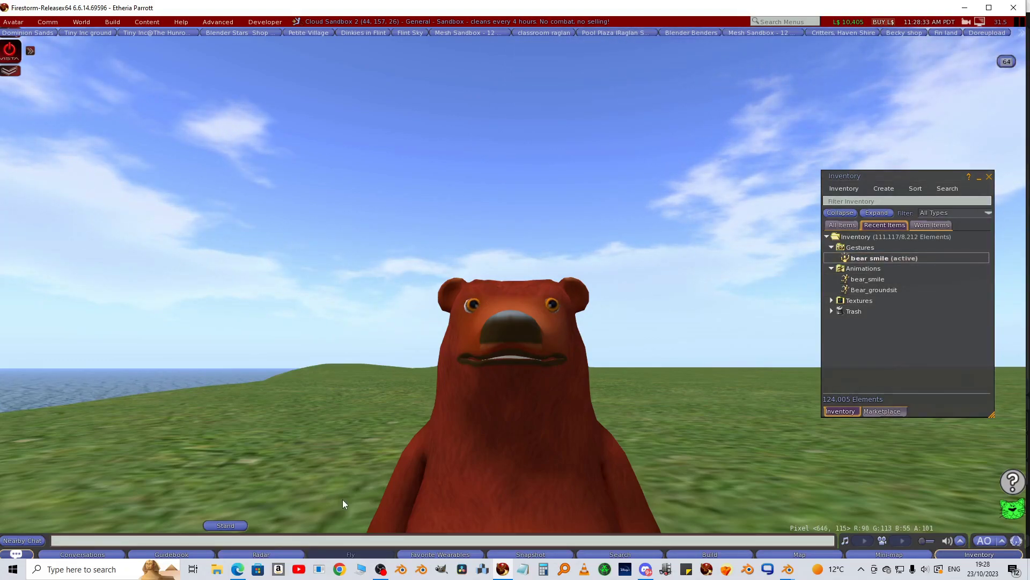
Trigger the bear smile gesture on the avatar and examine the smile animation around the bear's face.
key("F2")
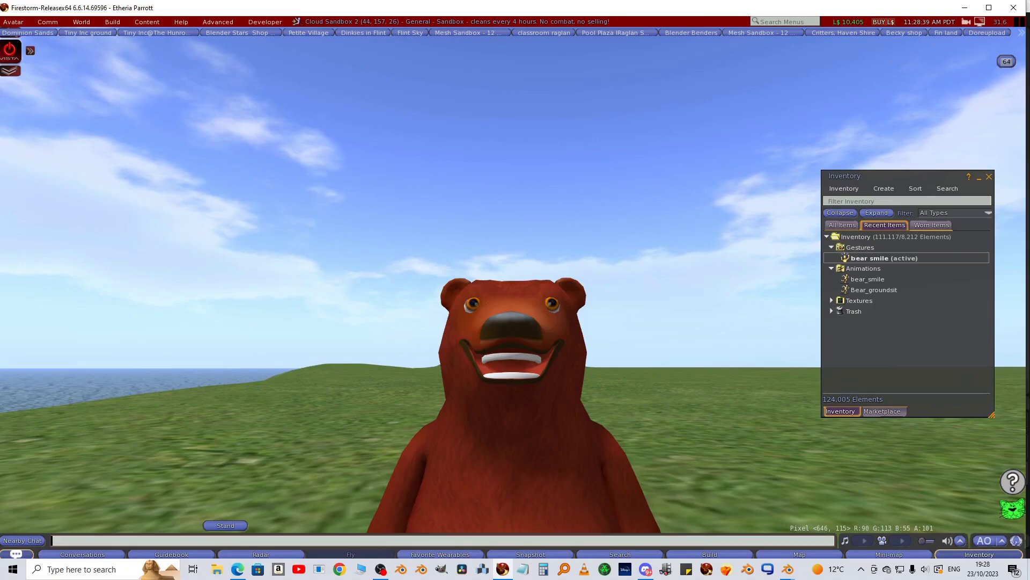
left_click_drag(524, 481, 343, 483, "alt")
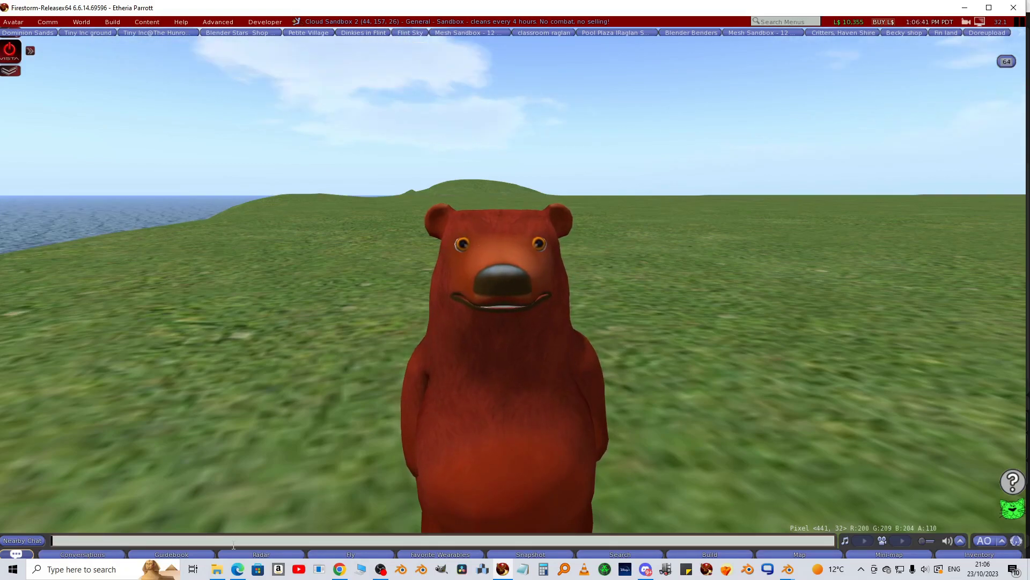
Send the message "bye" in nearby chat.
type("bye")
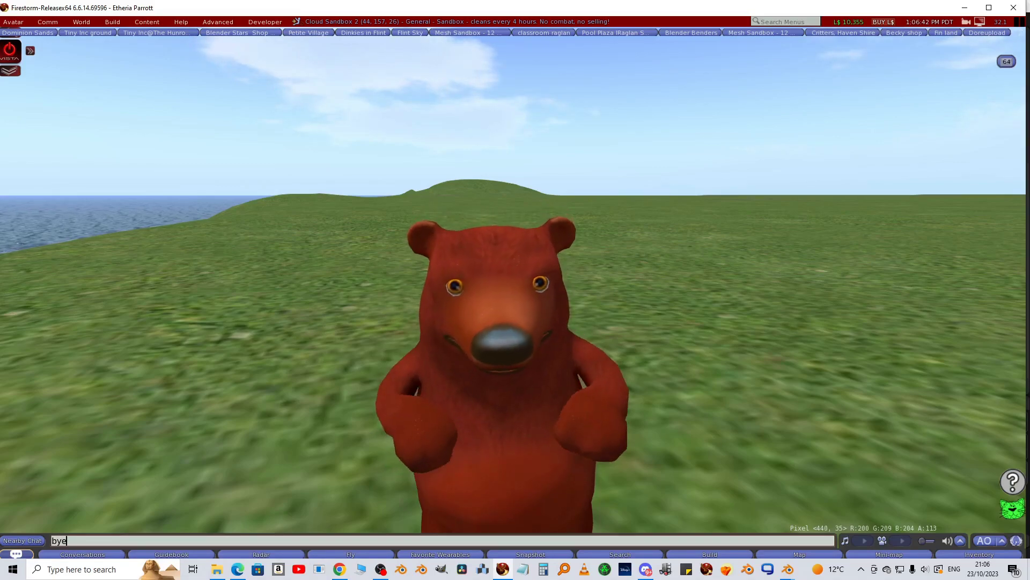
key("Return")
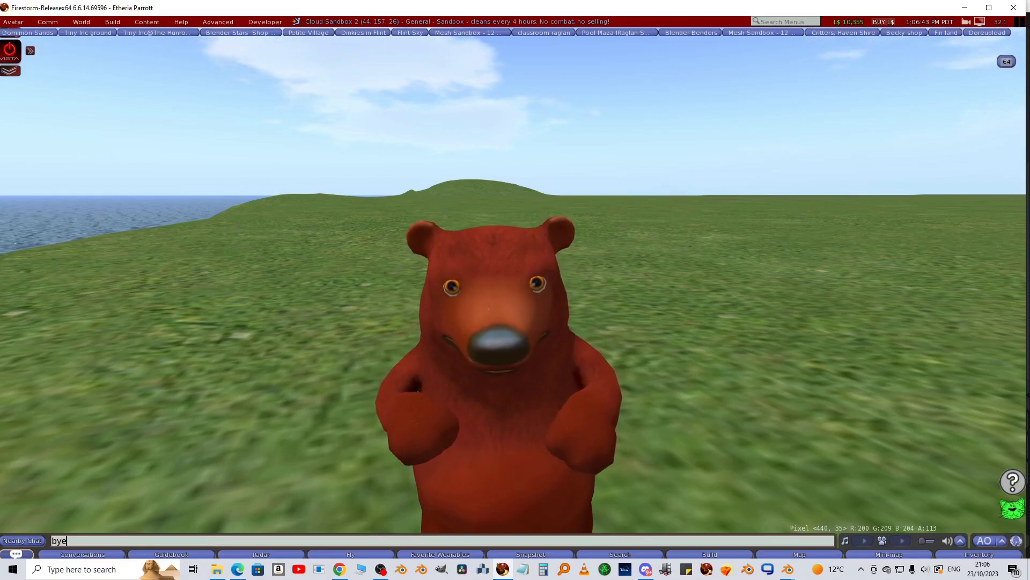